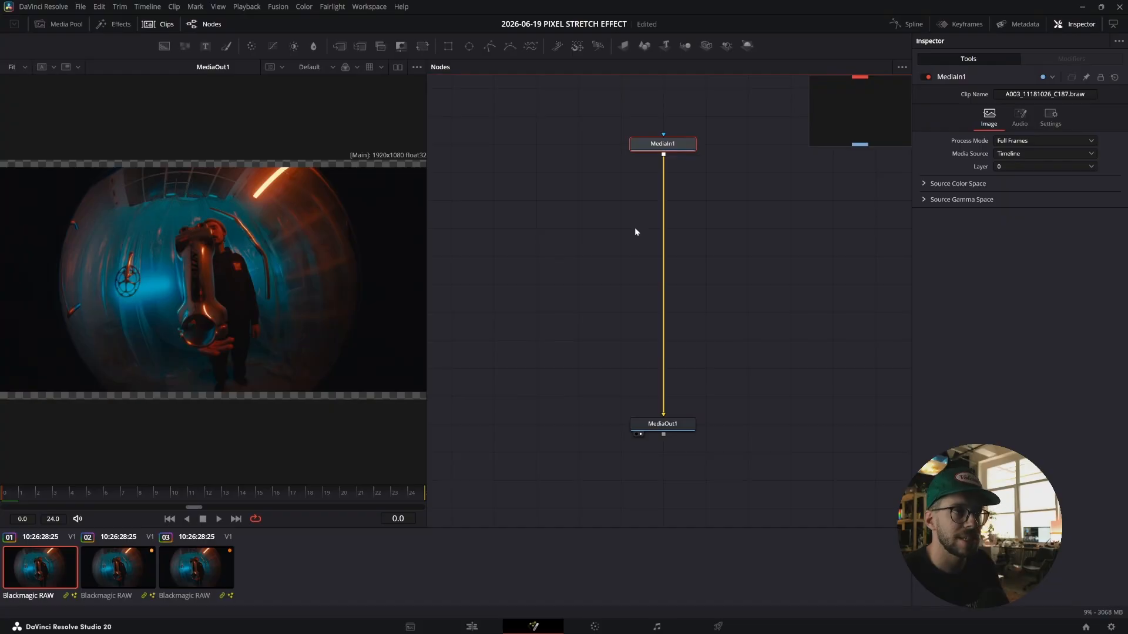
# Add a Transform node between MediaIn1 and MediaOut1 and move it down the node flow.
pyautogui.hotkey('shift', 'space')
pyautogui.write('transform')
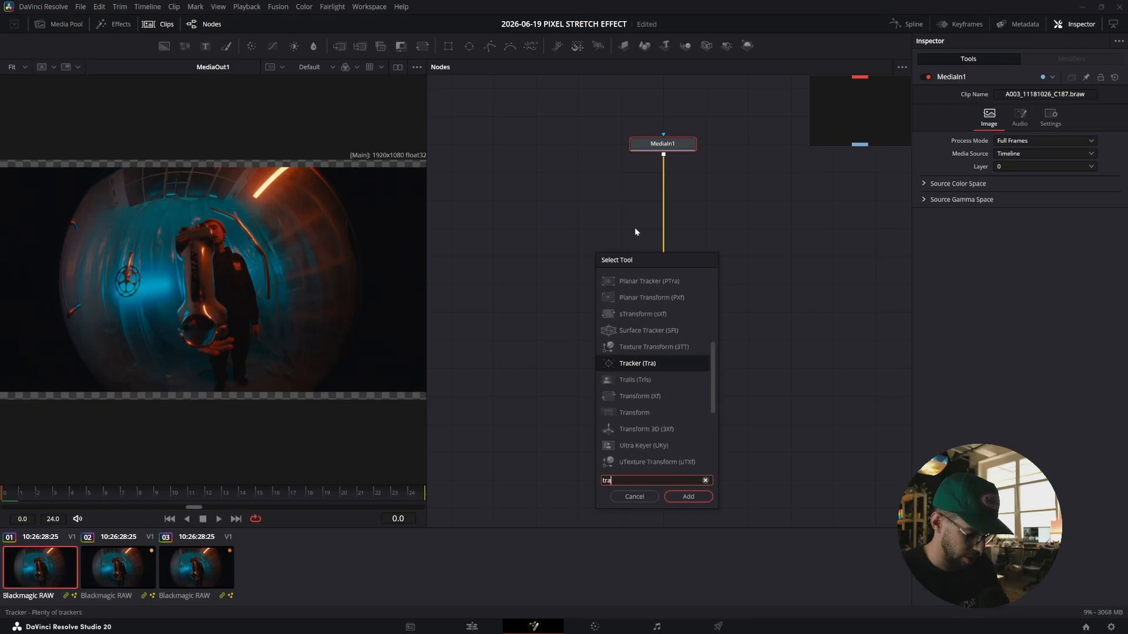
pyautogui.press('Return')
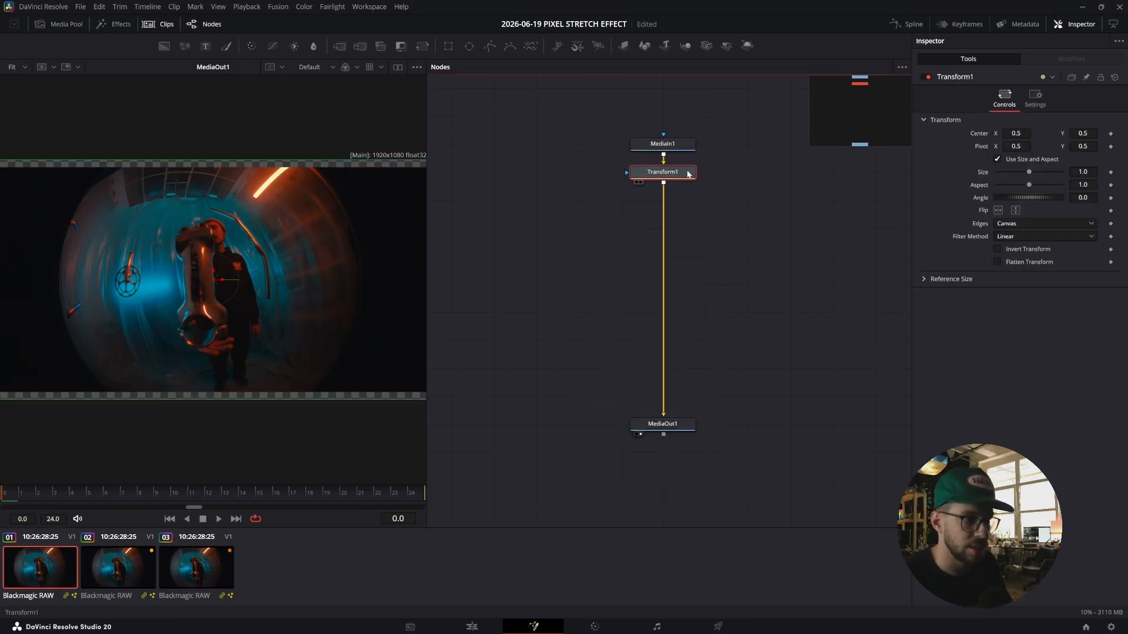
pyautogui.moveTo(661, 172); pyautogui.dragTo(661, 228)
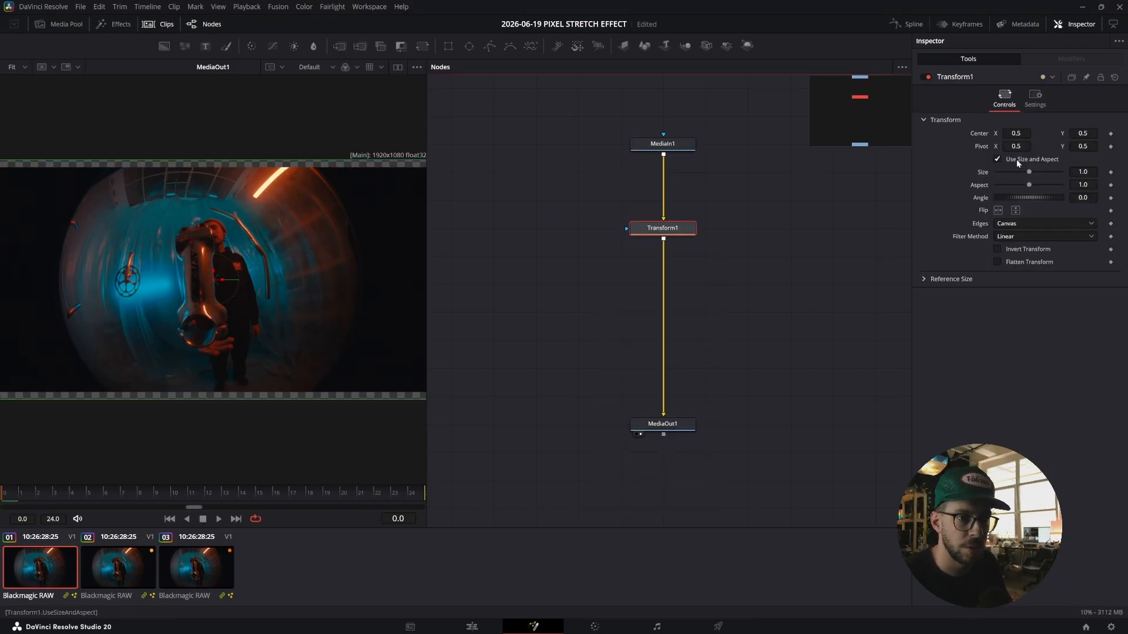
# Turn off Use Size and Aspect and set the transform's X Size to 300 to stretch the pixels horizontally.
pyautogui.click(997, 160)
pyautogui.click(1084, 172)
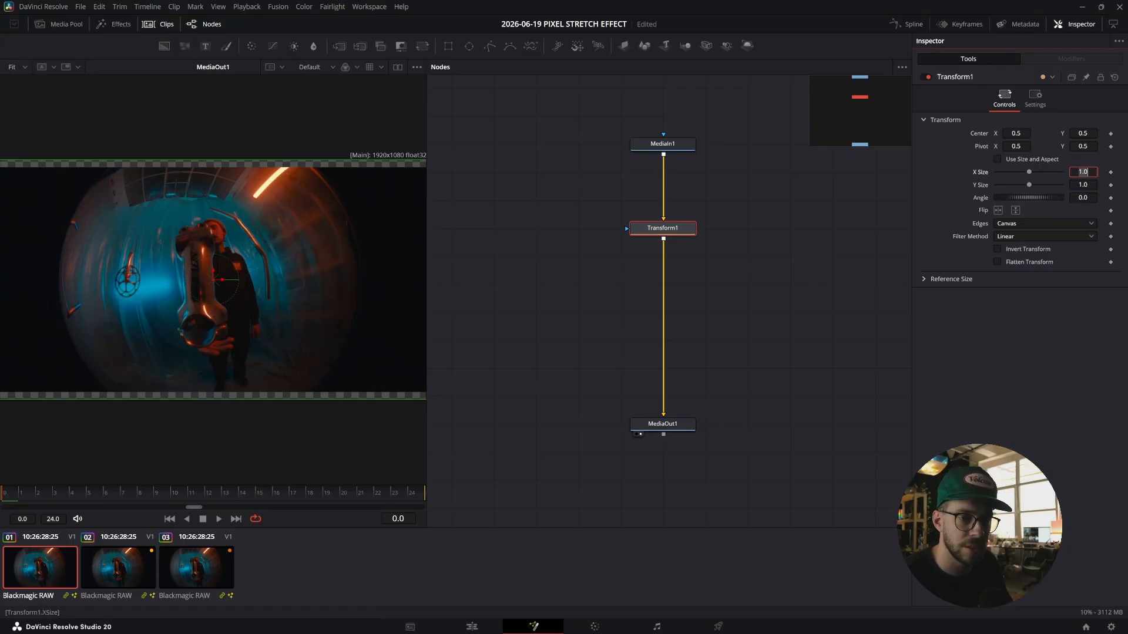
pyautogui.press('Tab')
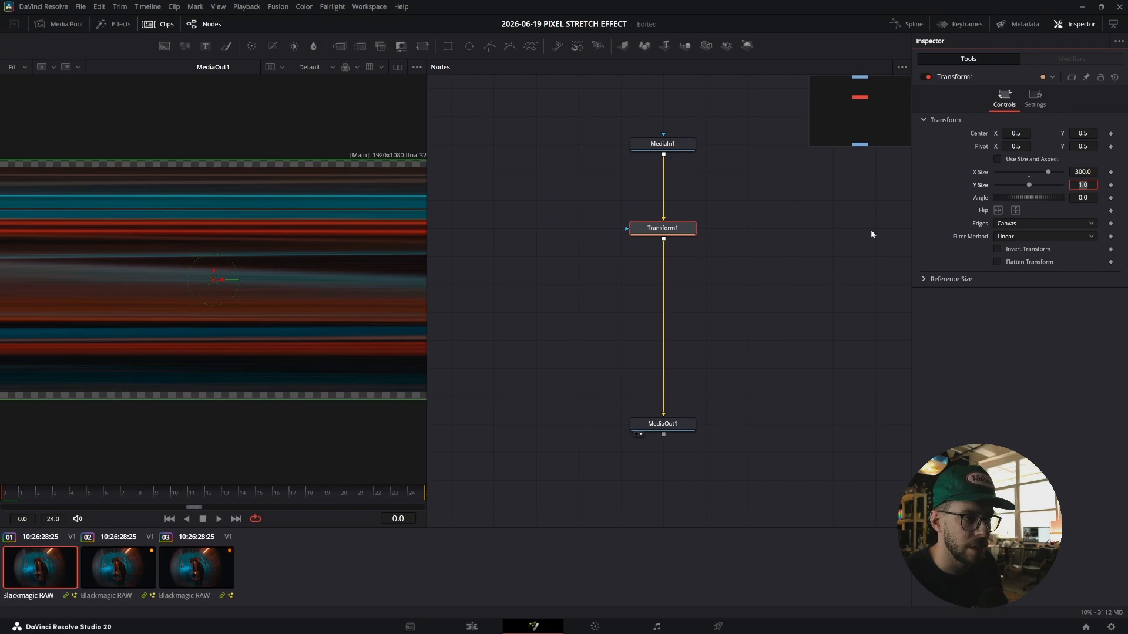
pyautogui.click(682, 232)
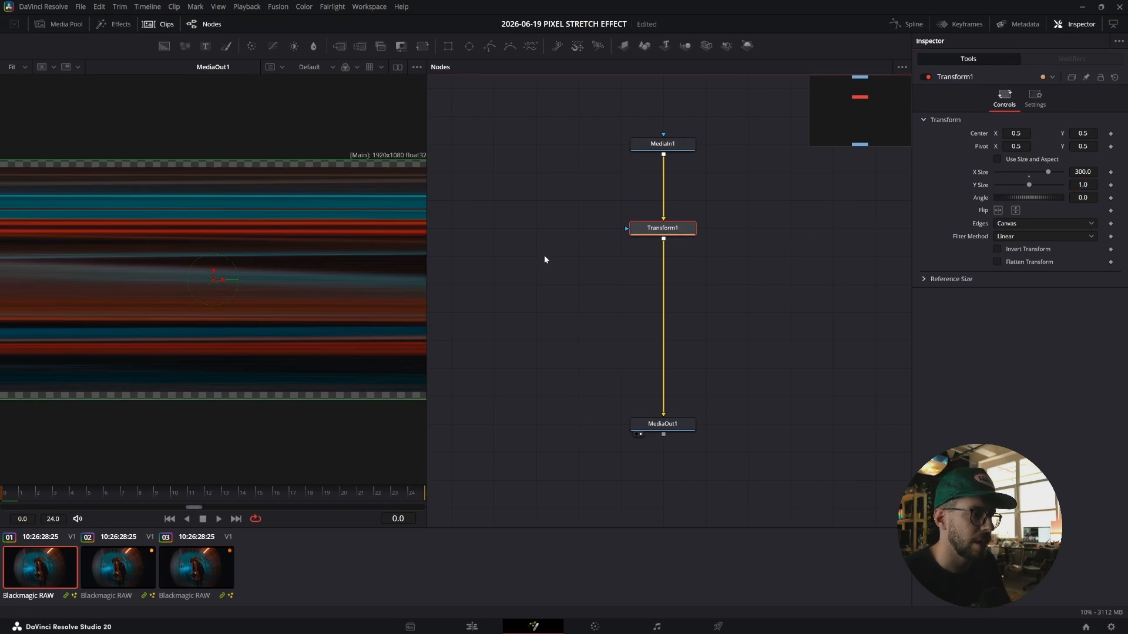
# Add a Rectangle mask connected to the Transform node.
pyautogui.hotkey('shift', 'space')
pyautogui.write('rect')
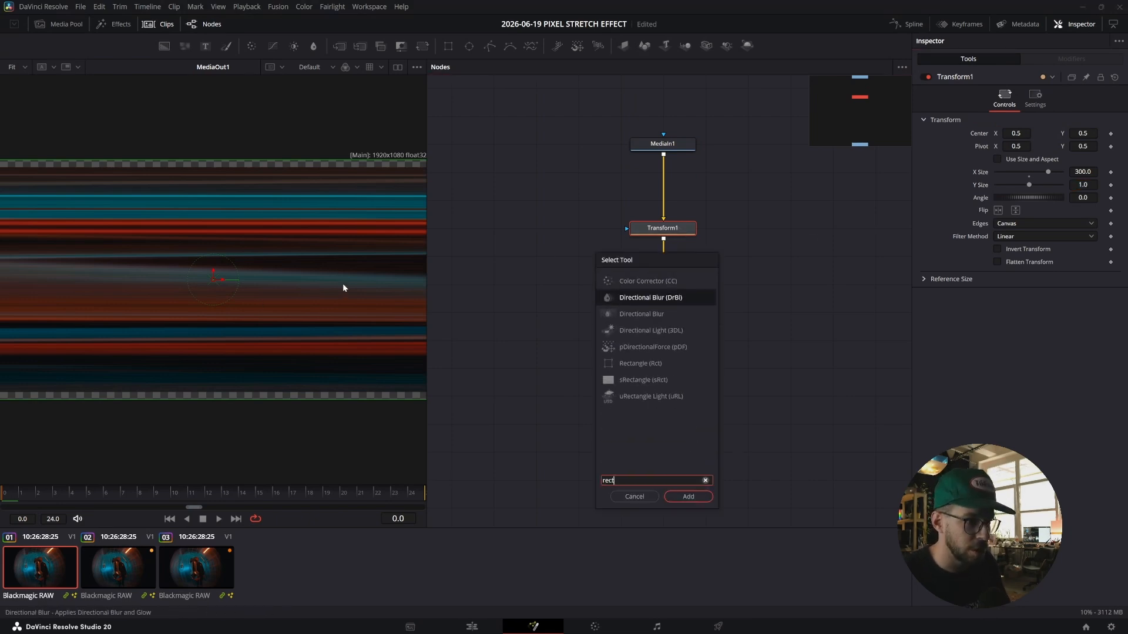
pyautogui.press('Down')
pyautogui.press('Down')
pyautogui.press('Down')
pyautogui.press('Down')
pyautogui.press('Return')
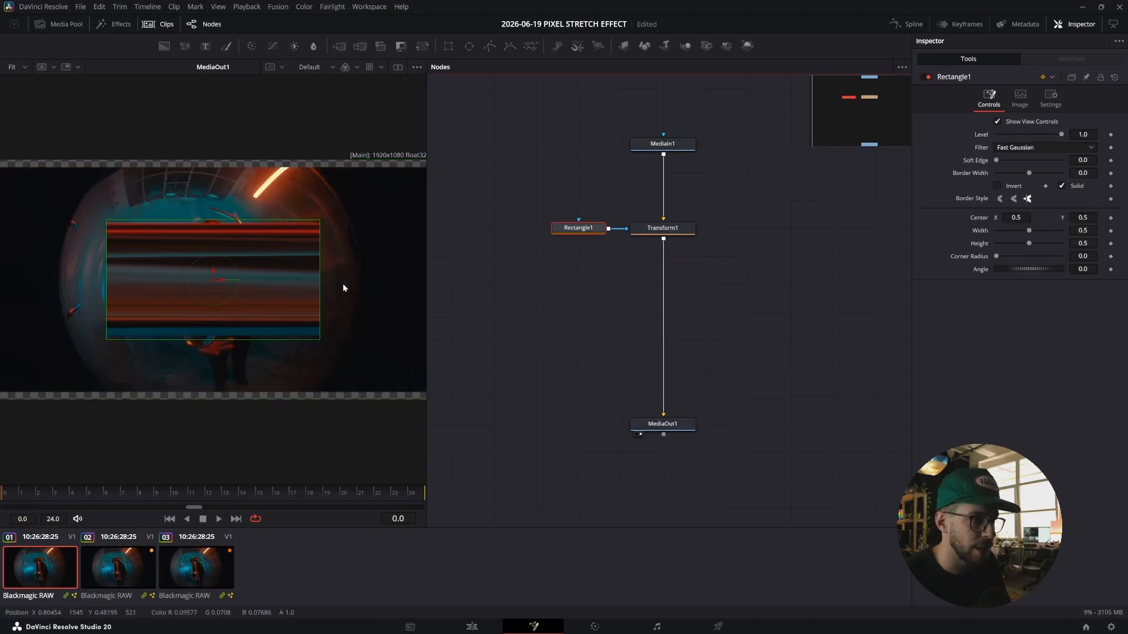
# Move the rectangle mask to the right, centred at about X 0.73, Y 0.48, over the stretched area.
pyautogui.moveTo(213, 280); pyautogui.dragTo(308, 284)
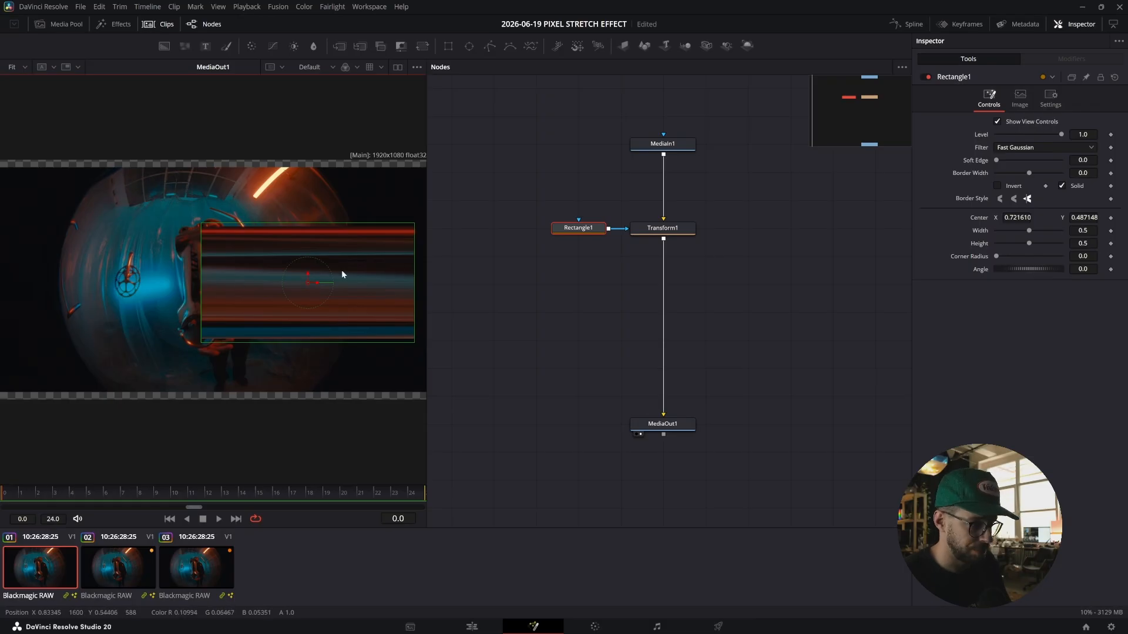
pyautogui.scroll(4, 185, 237)
pyautogui.scroll(-2, 292, 246)
pyautogui.scroll(1, 298, 262)
pyautogui.moveTo(413, 315)
pyautogui.mouseDown()
pyautogui.moveTo(428, 307)
pyautogui.moveTo(416, 316)
pyautogui.mouseUp()
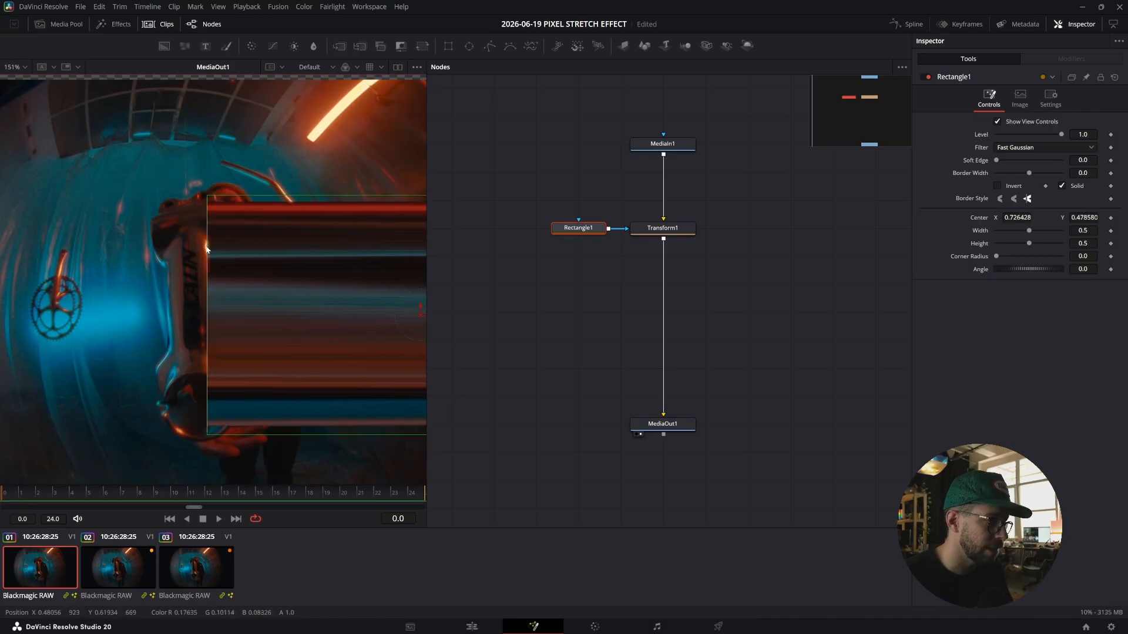
pyautogui.scroll(4, 210, 248)
pyautogui.scroll(-4, 211, 251)
pyautogui.moveTo(266, 256); pyautogui.dragTo(237, 235)
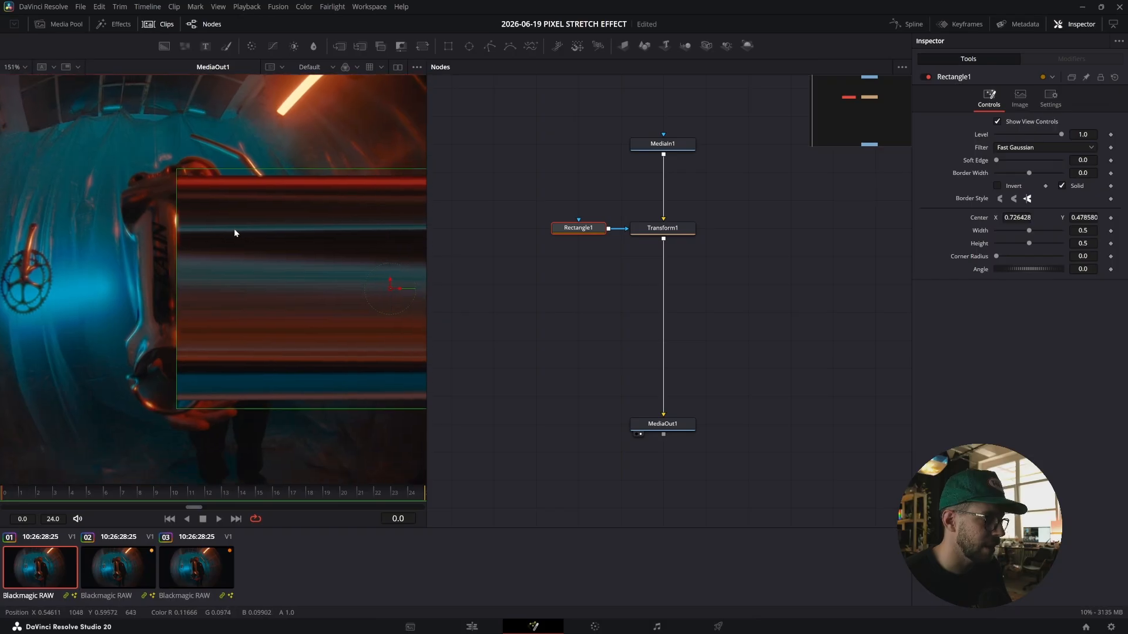
# Select the Transform node and shift its pivot slightly left to about X 0.475.
pyautogui.keyDown('ctrl'); pyautogui.click(662, 228); pyautogui.keyUp('ctrl')
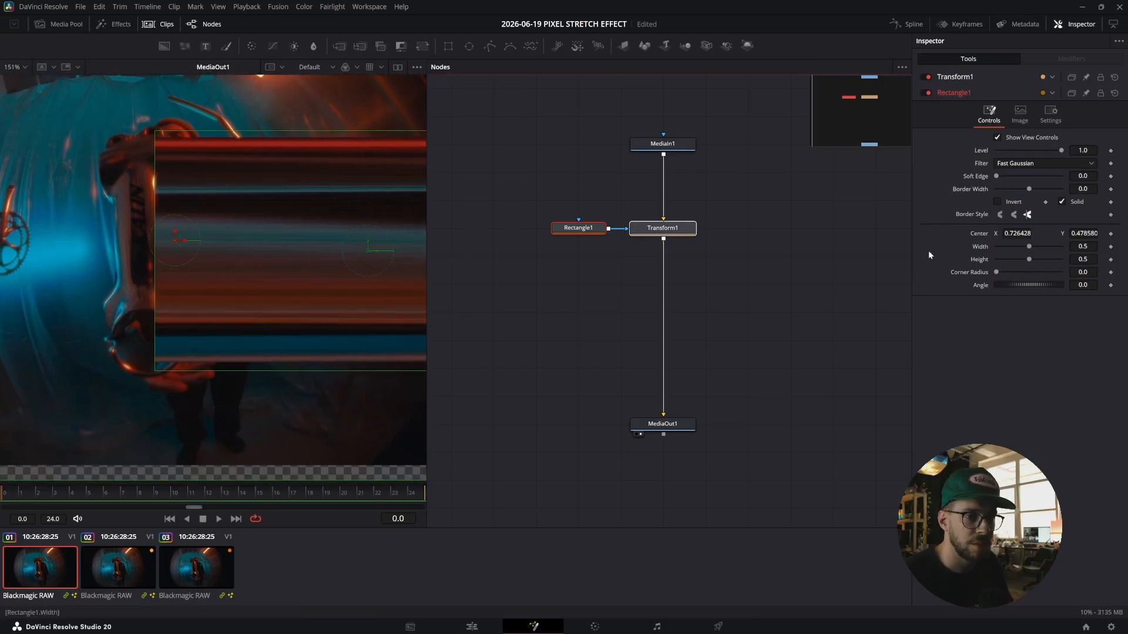
pyautogui.click(660, 228)
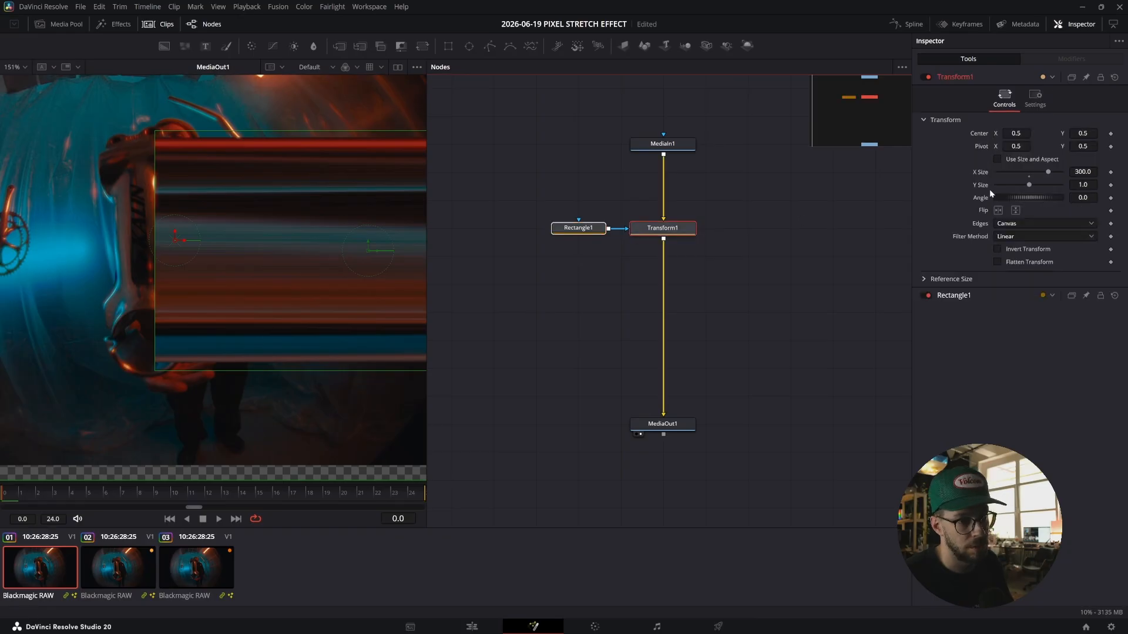
pyautogui.click(751, 196)
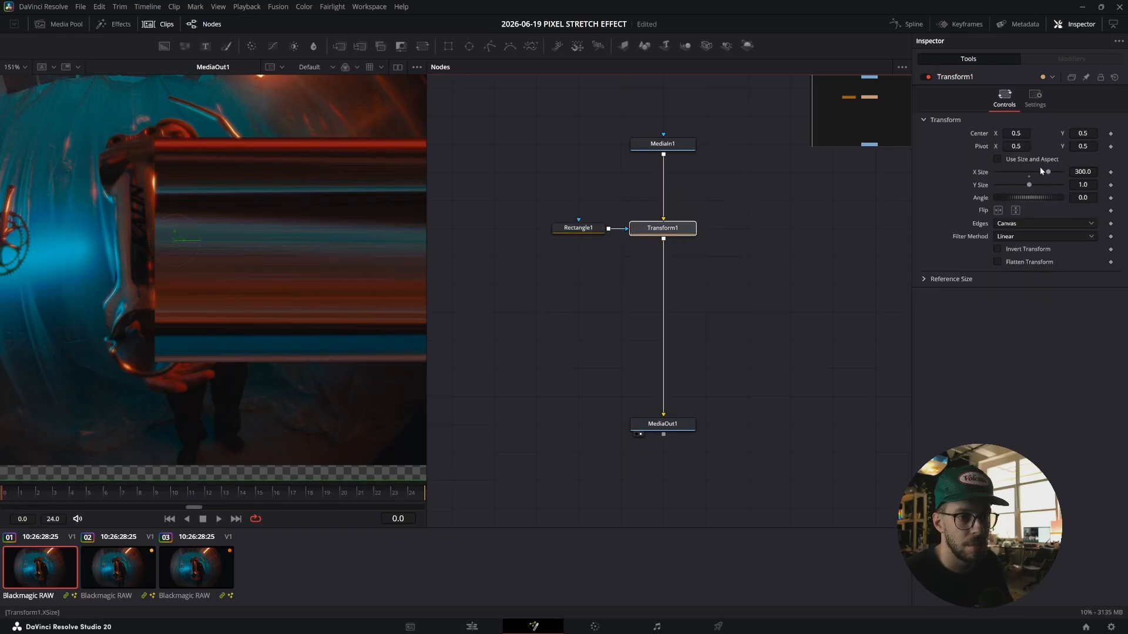
pyautogui.moveTo(175, 240); pyautogui.dragTo(152, 240)
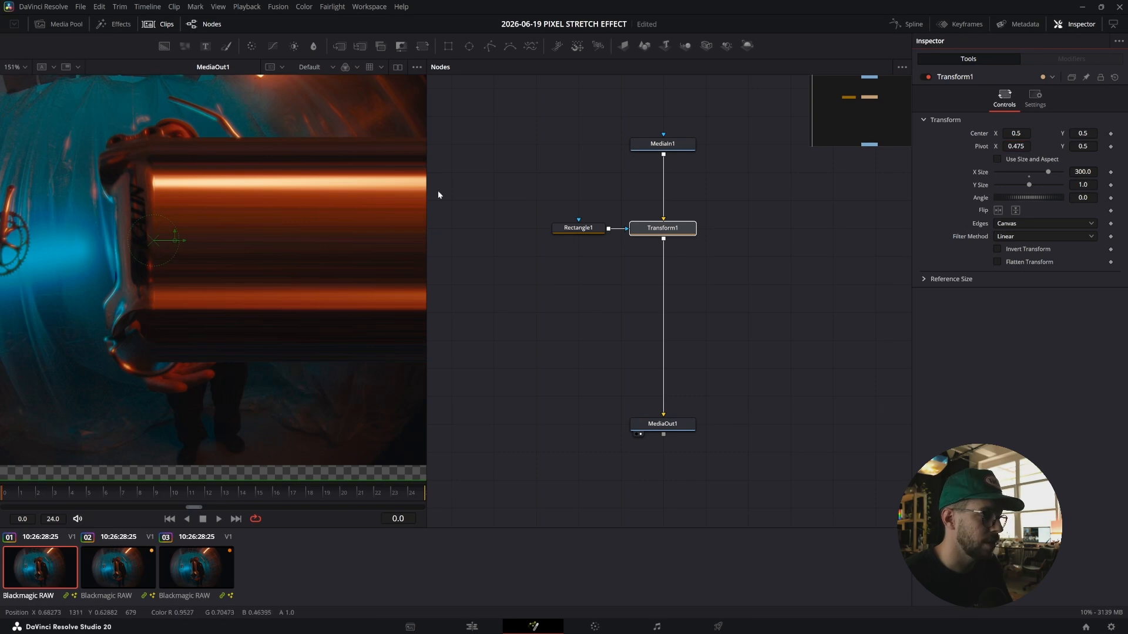
# Show both the Rectangle and Transform controls together and add an expression to the Transform's Pivot.
pyautogui.moveTo(551, 193); pyautogui.dragTo(700, 260)
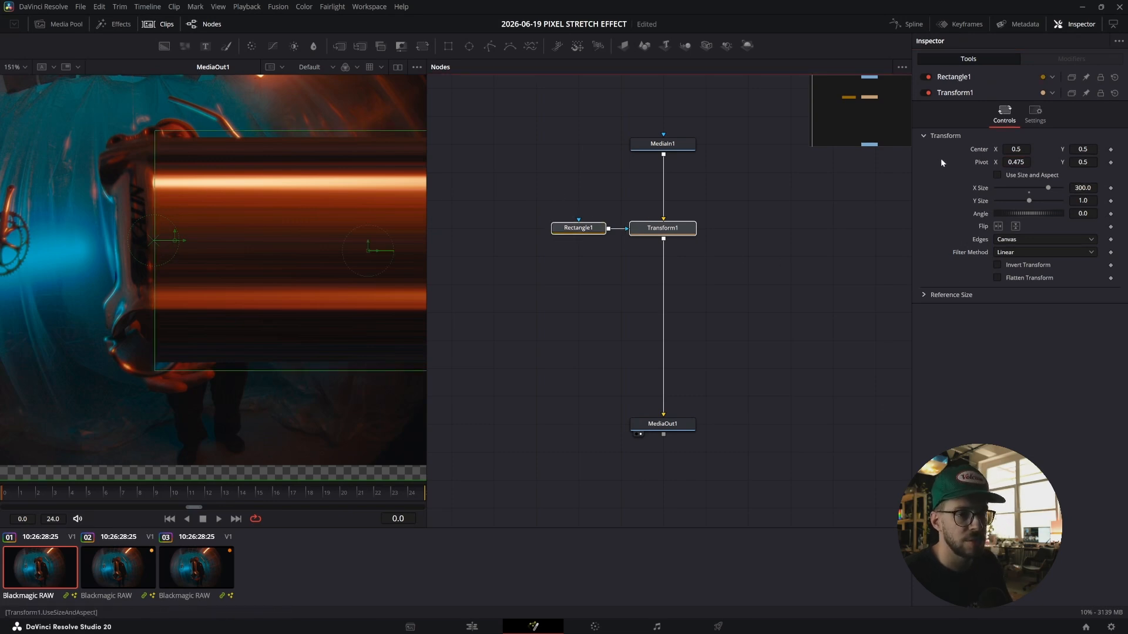
pyautogui.click(1003, 78)
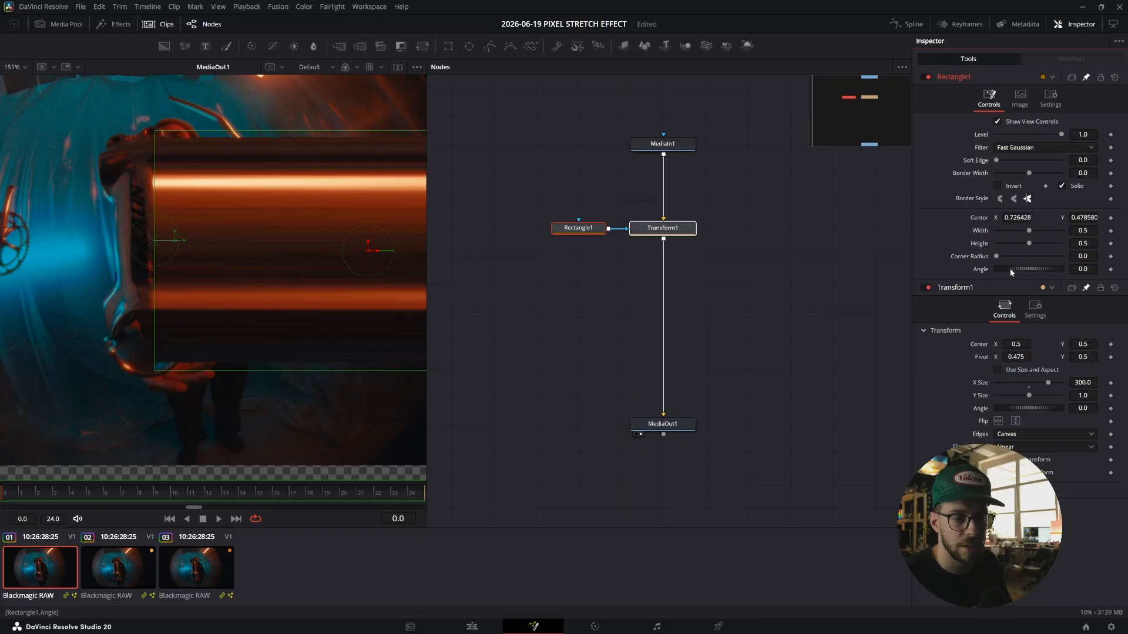
pyautogui.rightClick(986, 357)
pyautogui.click(993, 370)
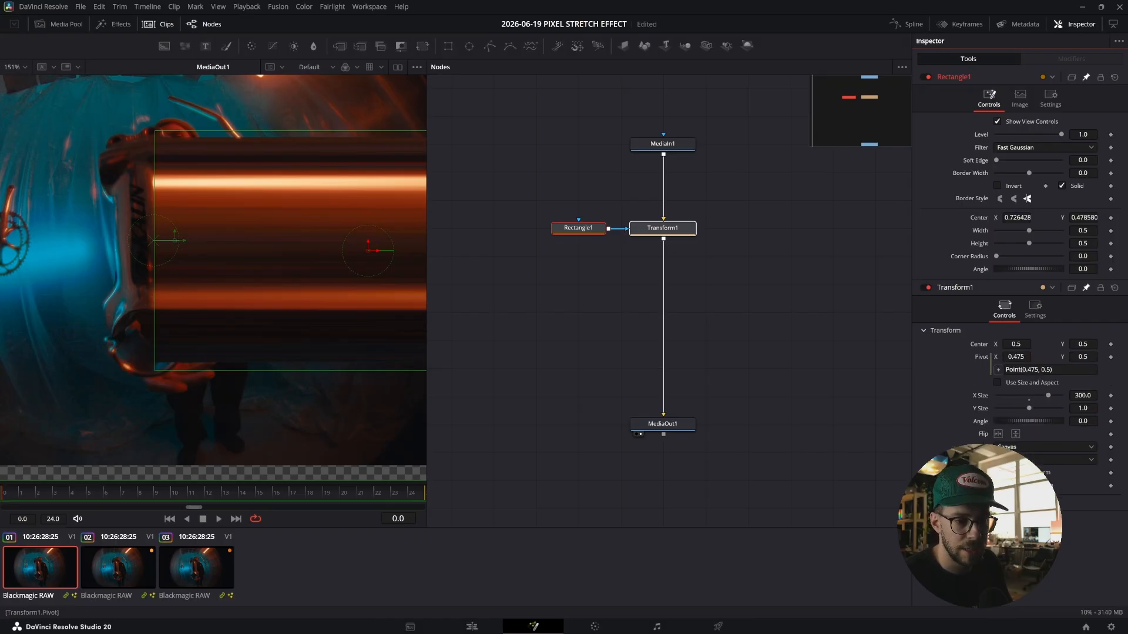
# Set the pivot expression to Point(Rectangle1.Center.X, 0.5), linking it to the rectangle's center.
pyautogui.click(1040, 370)
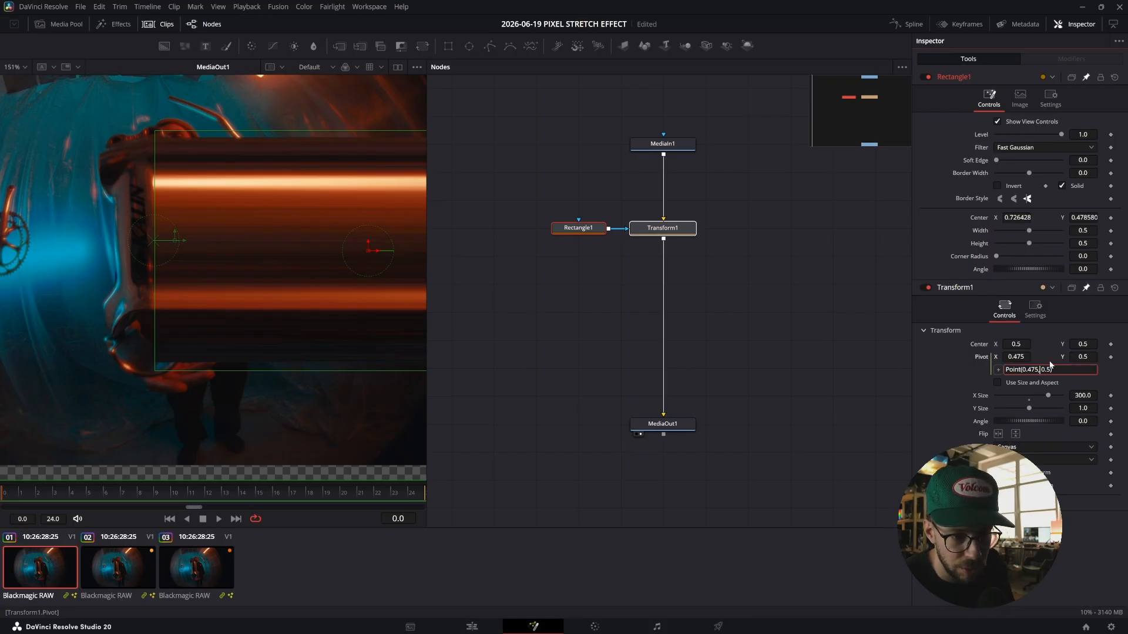
pyautogui.press('BackSpace')
pyautogui.press('BackSpace')
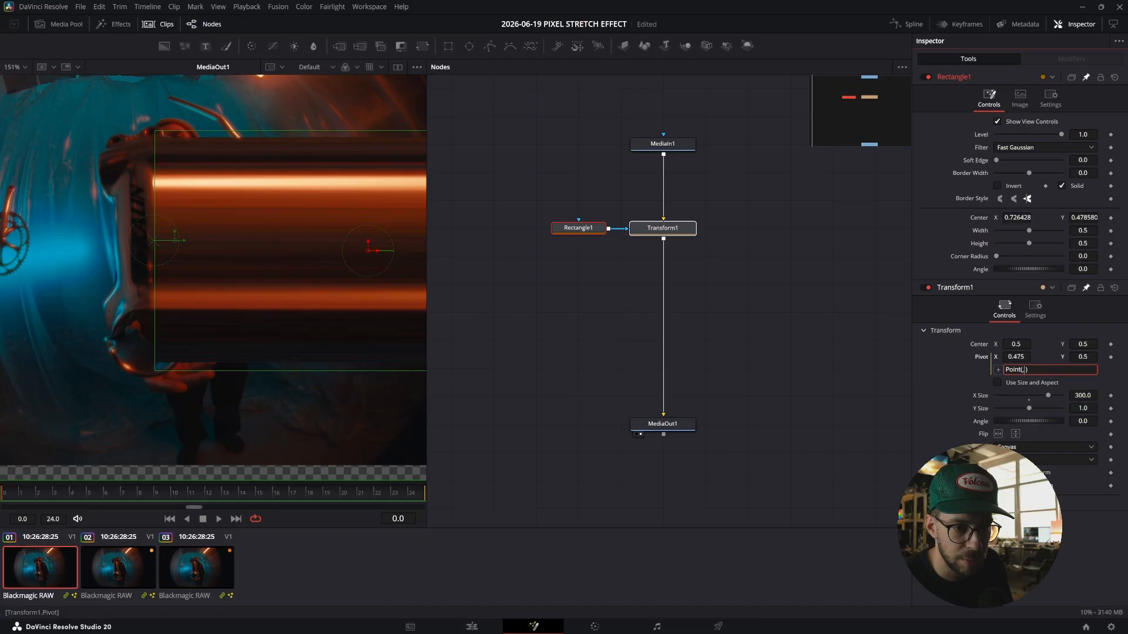
pyautogui.write(',')
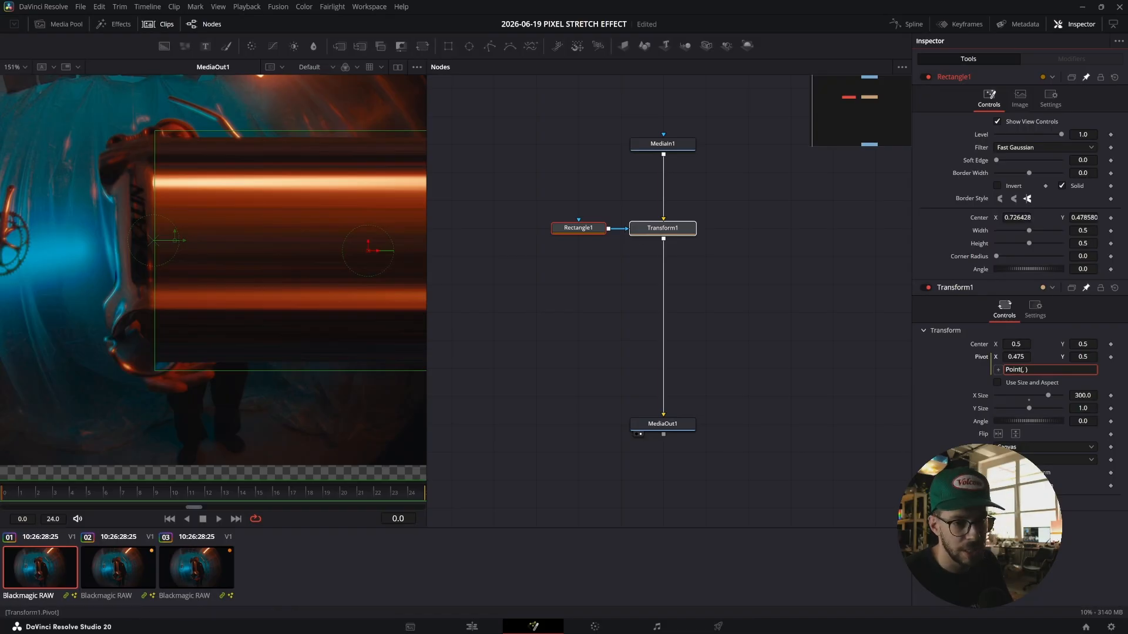
pyautogui.moveTo(998, 370); pyautogui.dragTo(1015, 219)
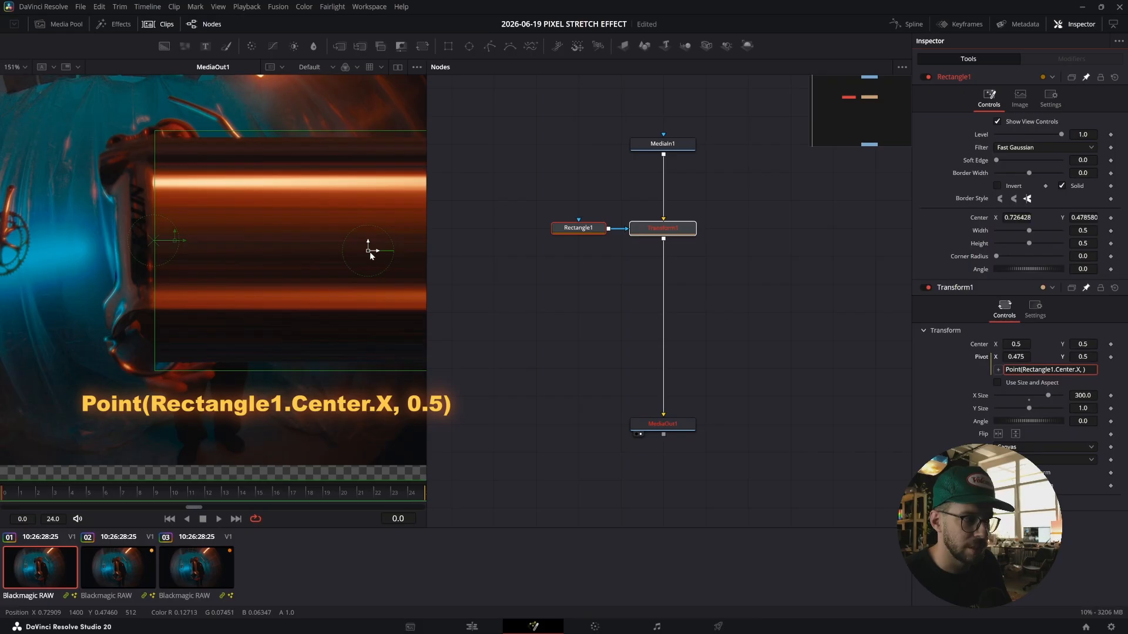
pyautogui.press('Tab')
pyautogui.click(744, 311)
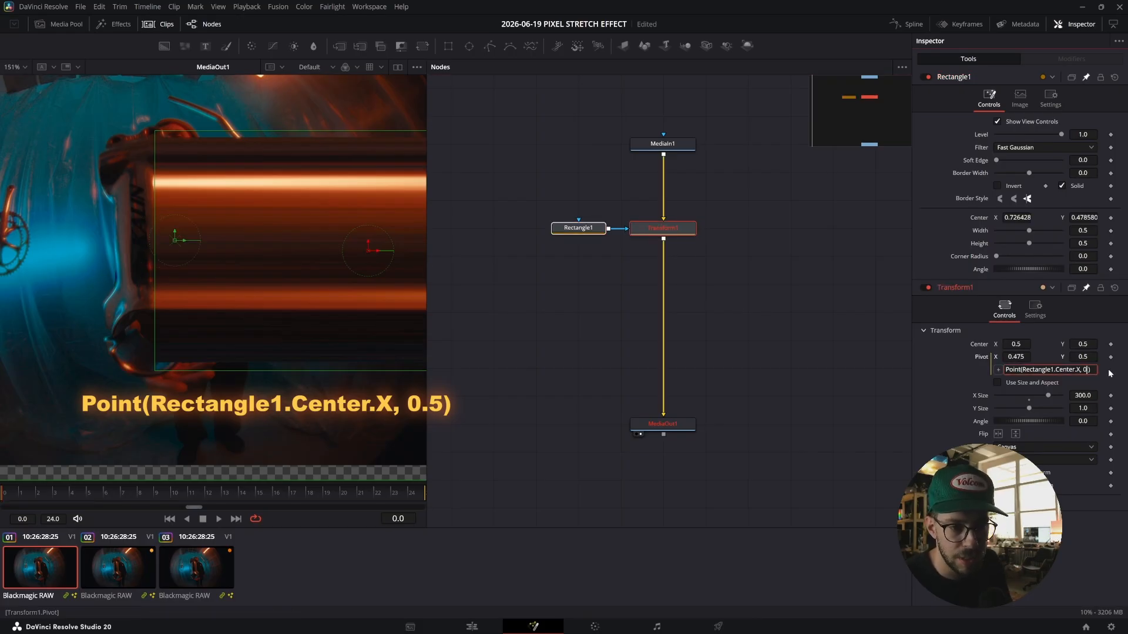
pyautogui.press('Tab')
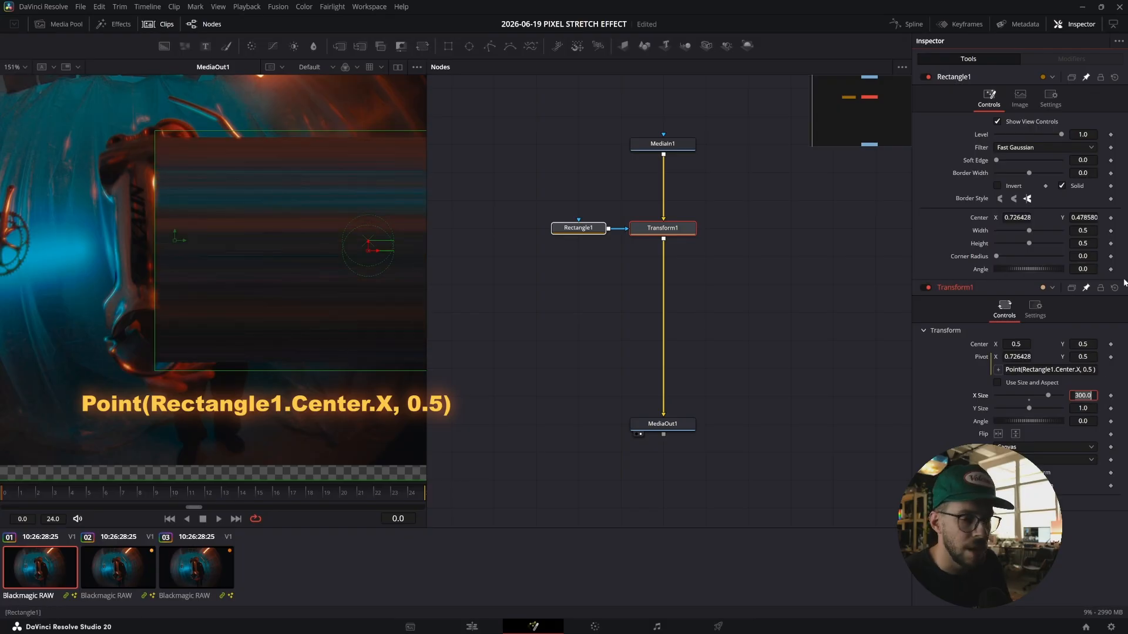
# Change the expression's X part to Rectangle1.Center.X-Rectangle1.Width/2 so the pivot sits at the rectangle's left edge.
pyautogui.click(755, 272)
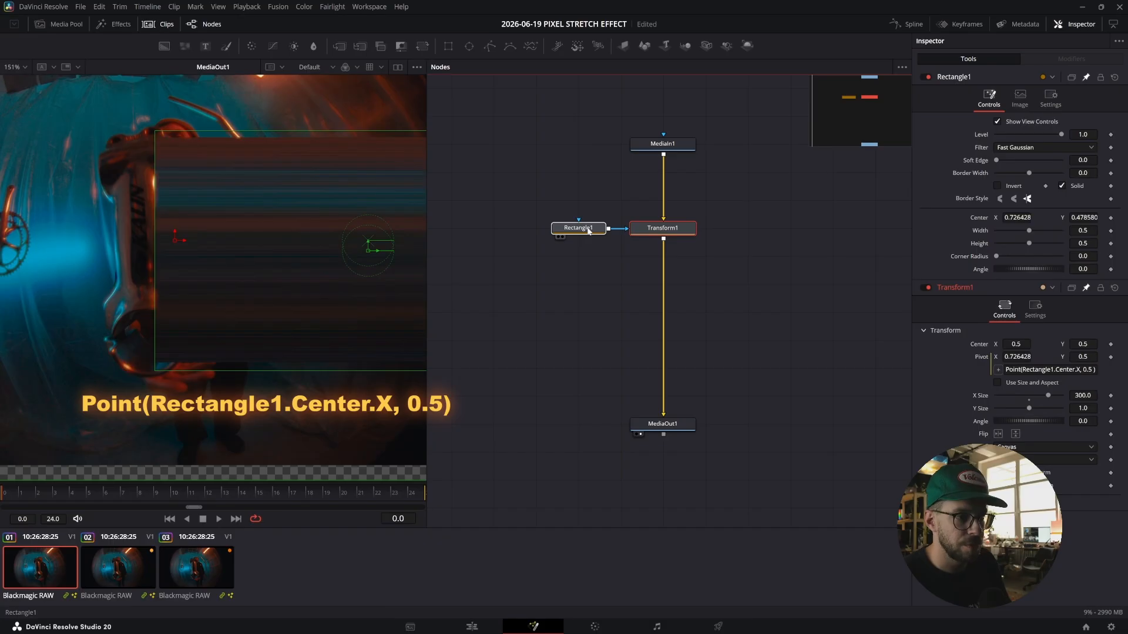
pyautogui.click(1081, 370)
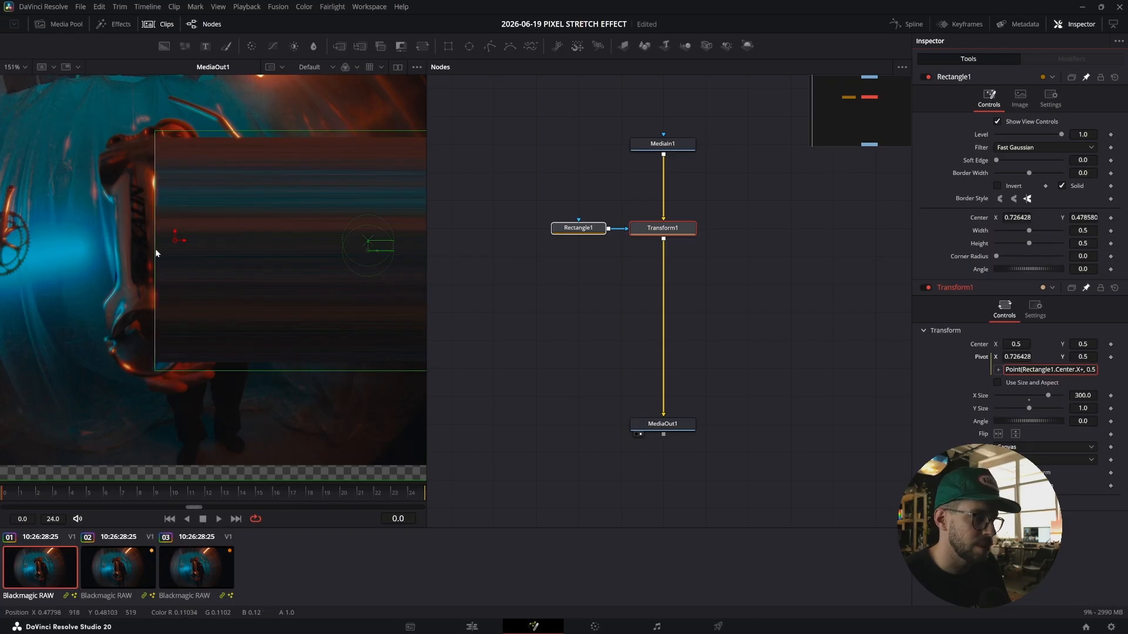
pyautogui.scroll(-5, 373, 252)
pyautogui.moveTo(375, 251); pyautogui.dragTo(328, 238)
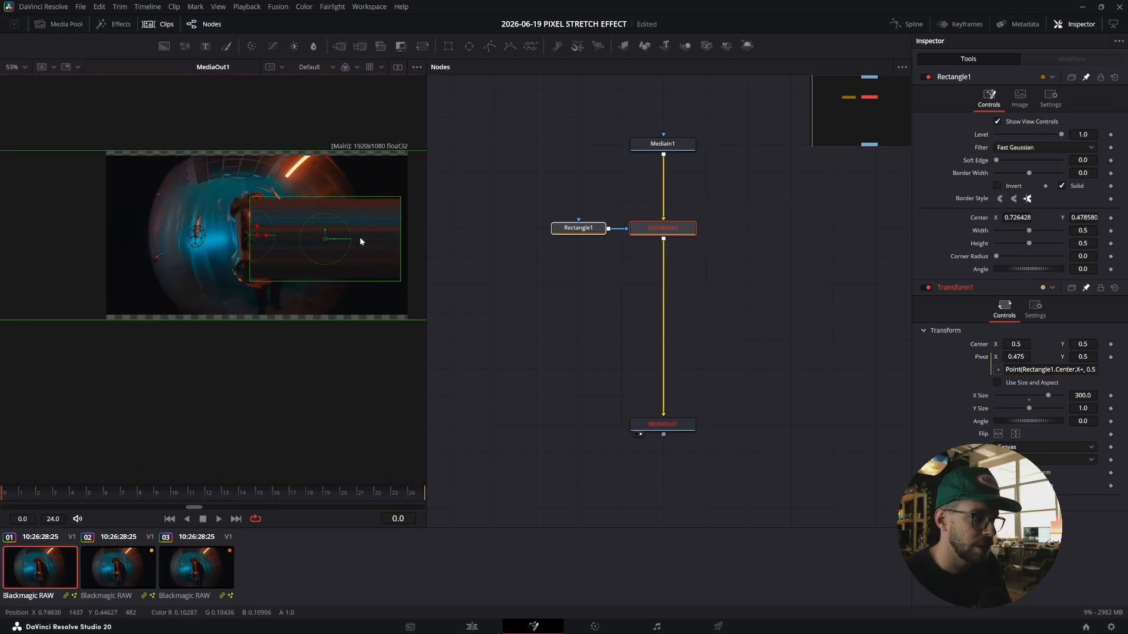
pyautogui.scroll(5, 183, 247)
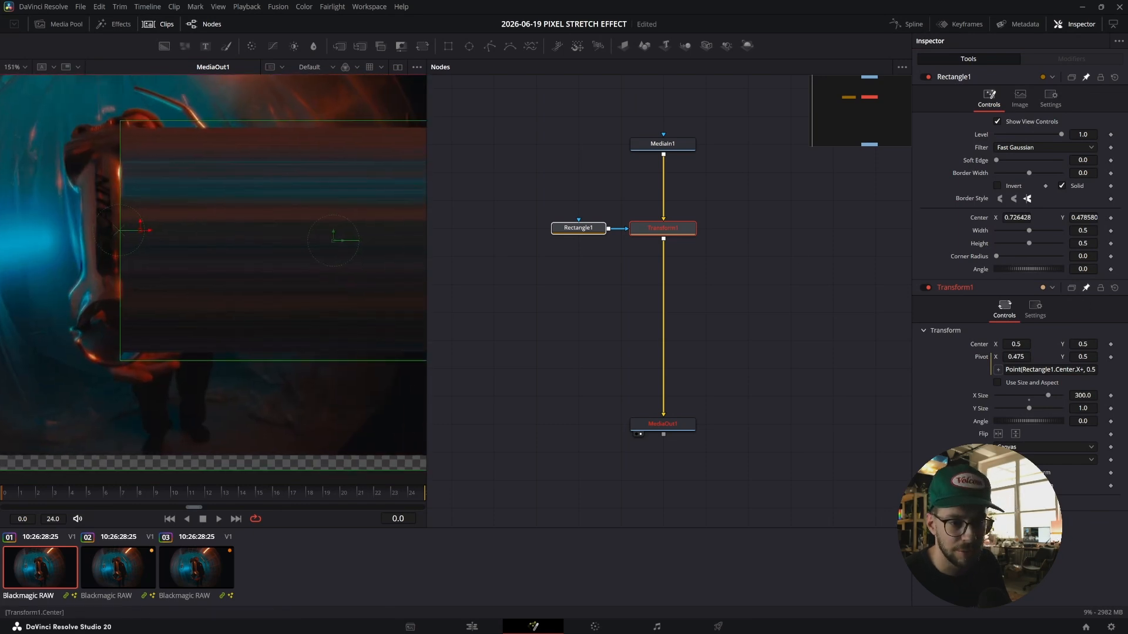
pyautogui.click(1084, 370)
pyautogui.write('-')
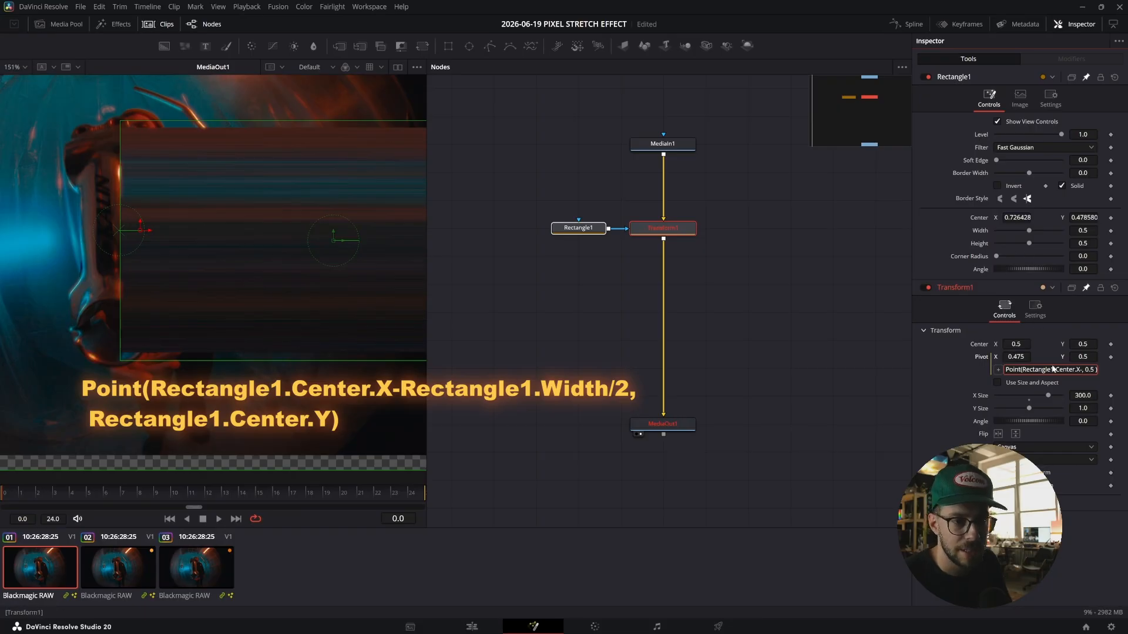
pyautogui.moveTo(997, 369); pyautogui.dragTo(982, 230)
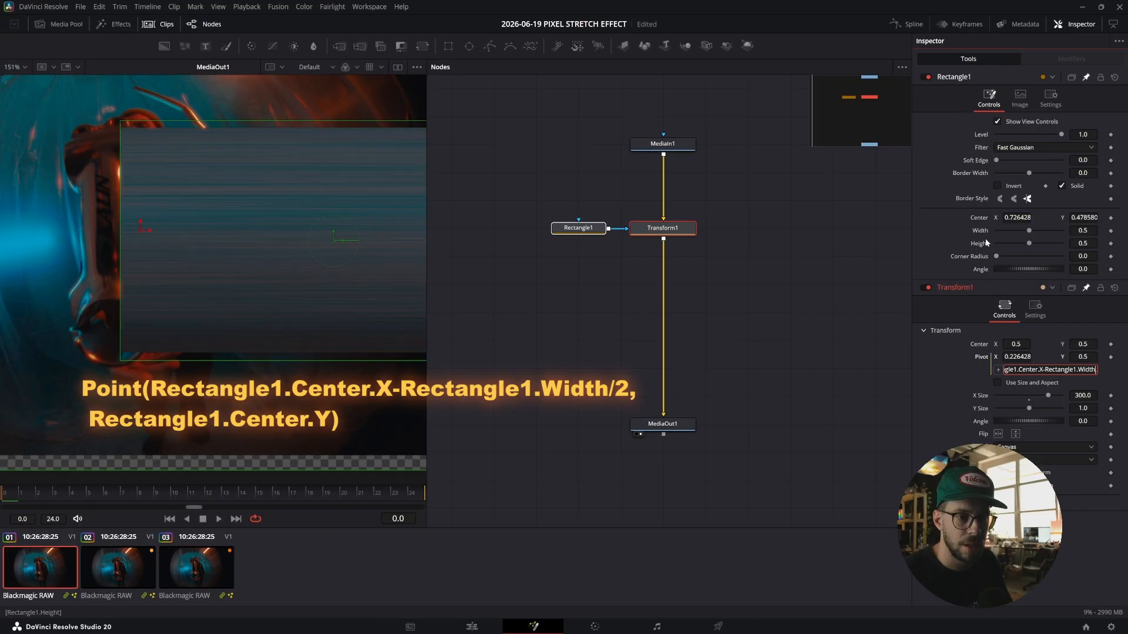
pyautogui.write('/2,')
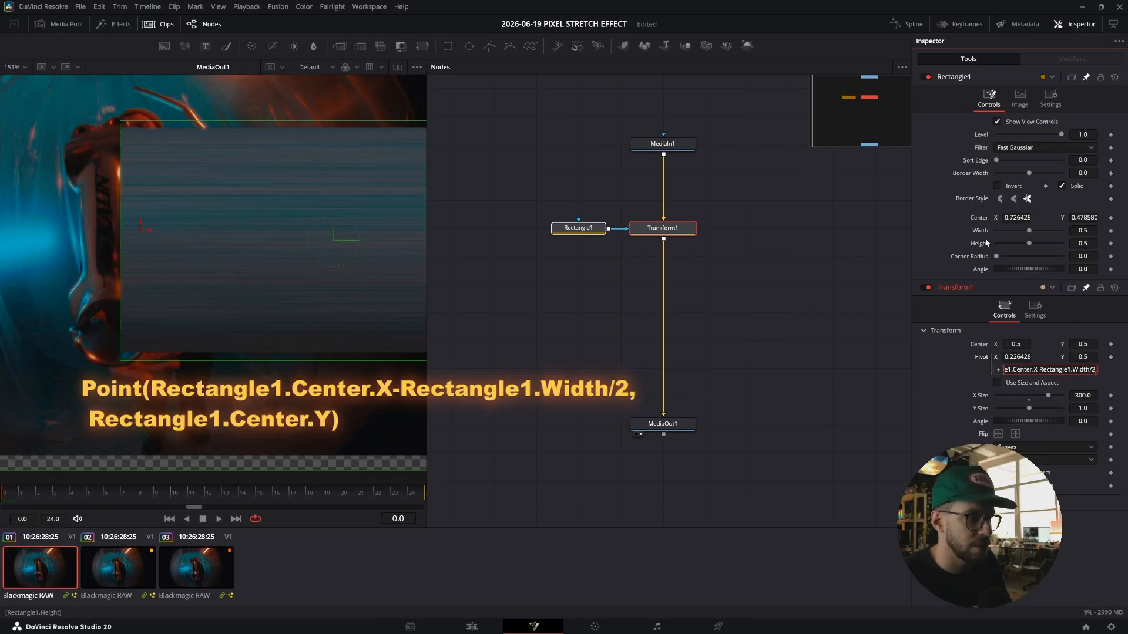
pyautogui.press('Tab')
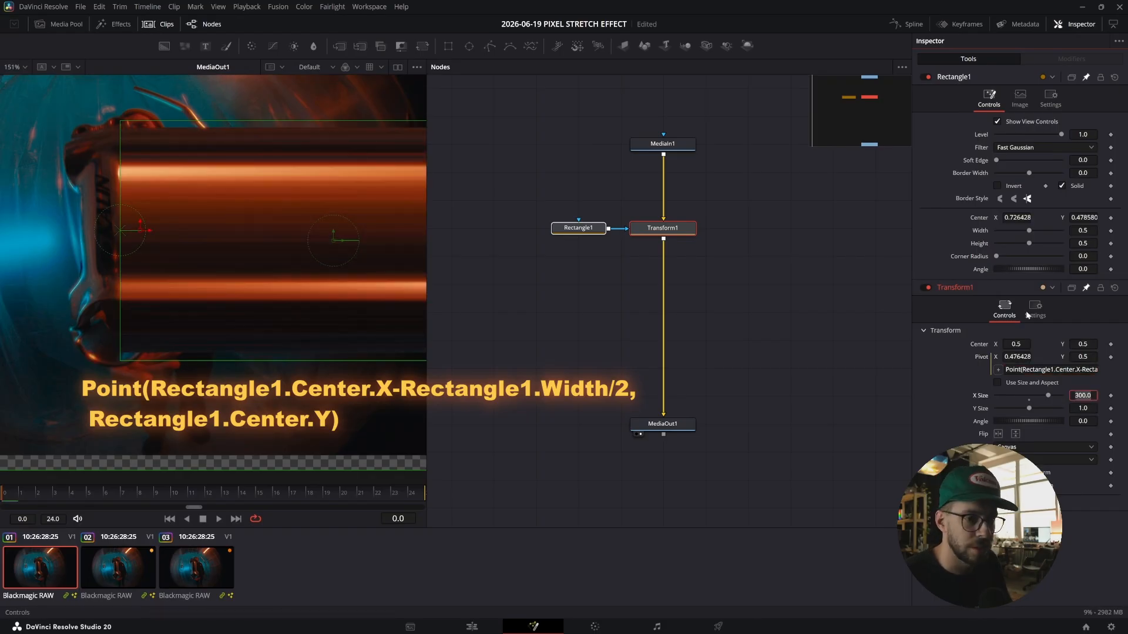
# Change the Y part of the pivot expression to Rectangle1.Center.Y, linking it to the rectangle's vertical center.
pyautogui.click(1063, 369)
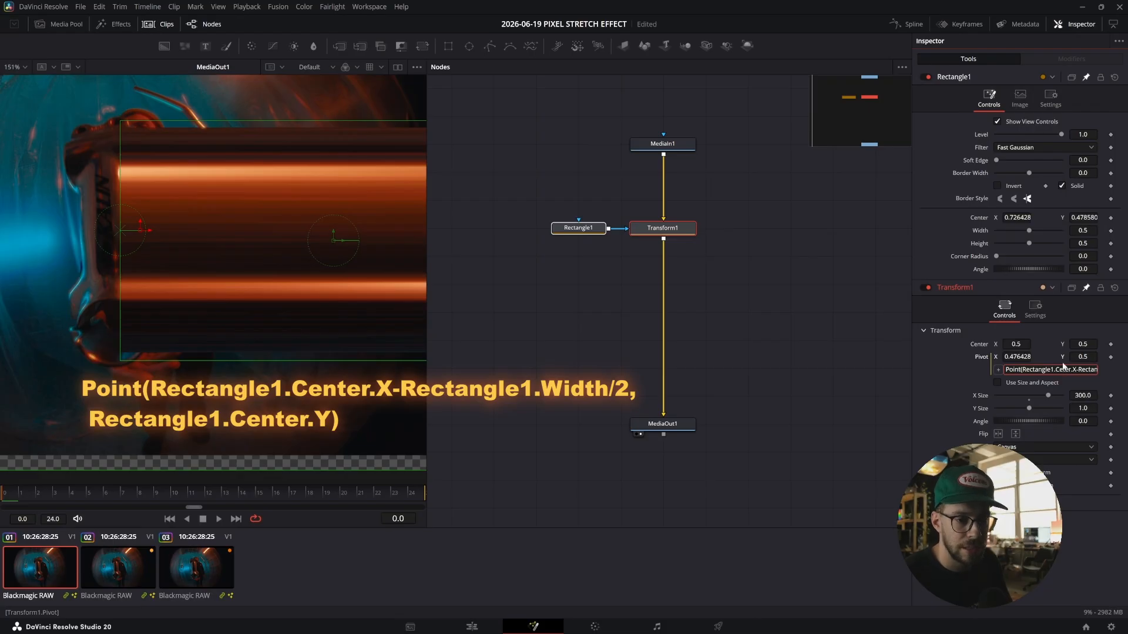
pyautogui.press('End')
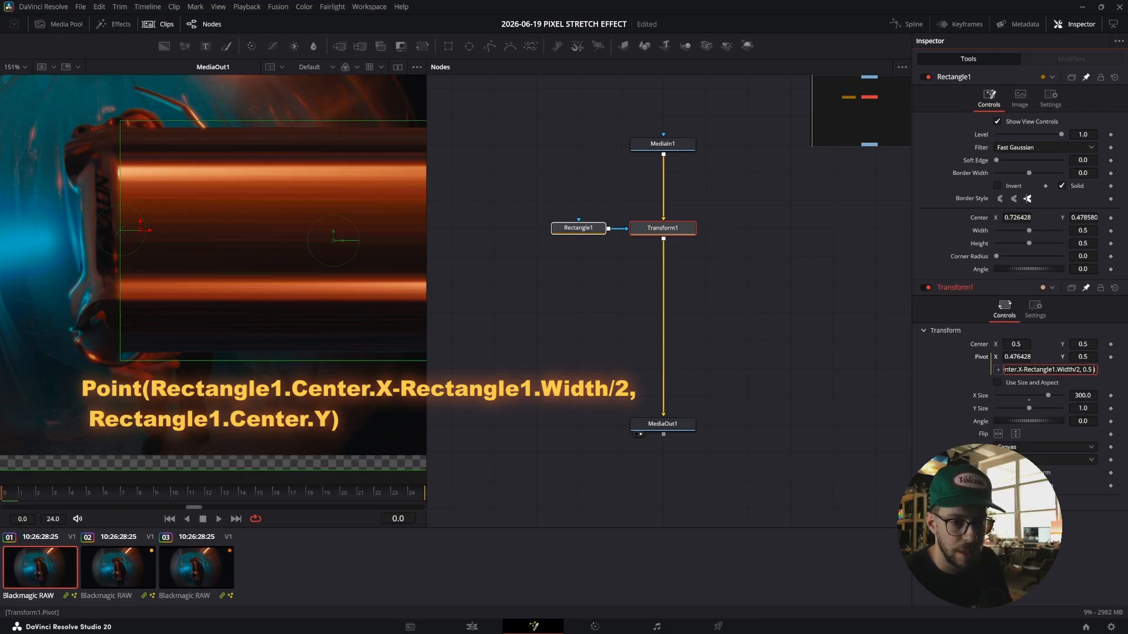
pyautogui.press('Left')
pyautogui.press('Left')
pyautogui.press('BackSpace')
pyautogui.press('BackSpace')
pyautogui.press('BackSpace')
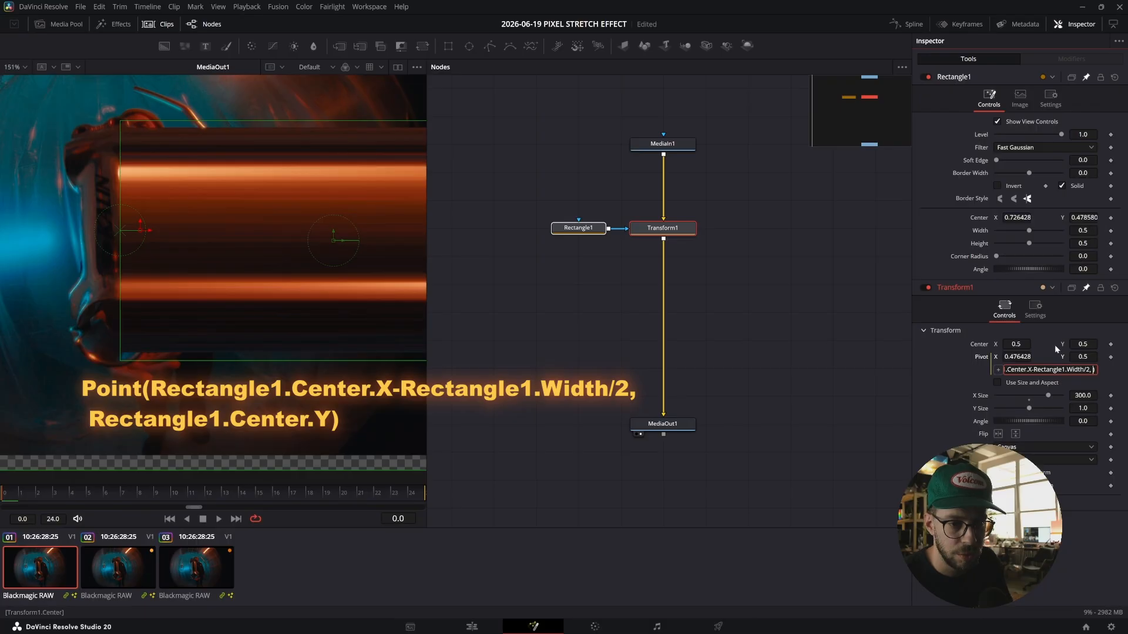
pyautogui.moveTo(1001, 371); pyautogui.dragTo(1081, 219)
pyautogui.write('.Y')
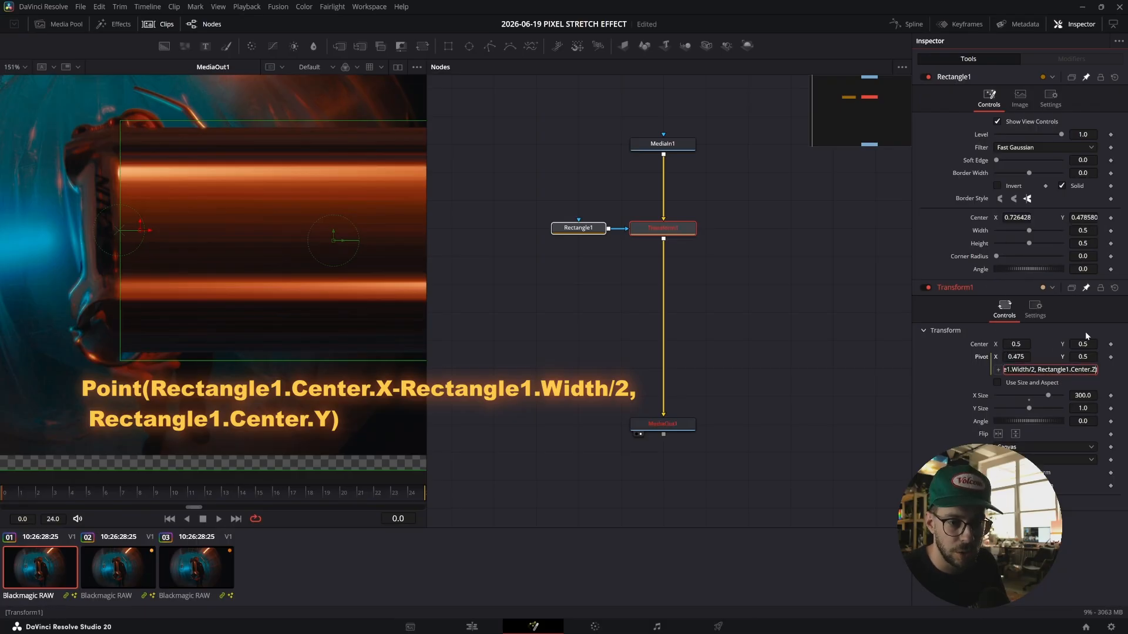
pyautogui.press('Return')
pyautogui.click(788, 352)
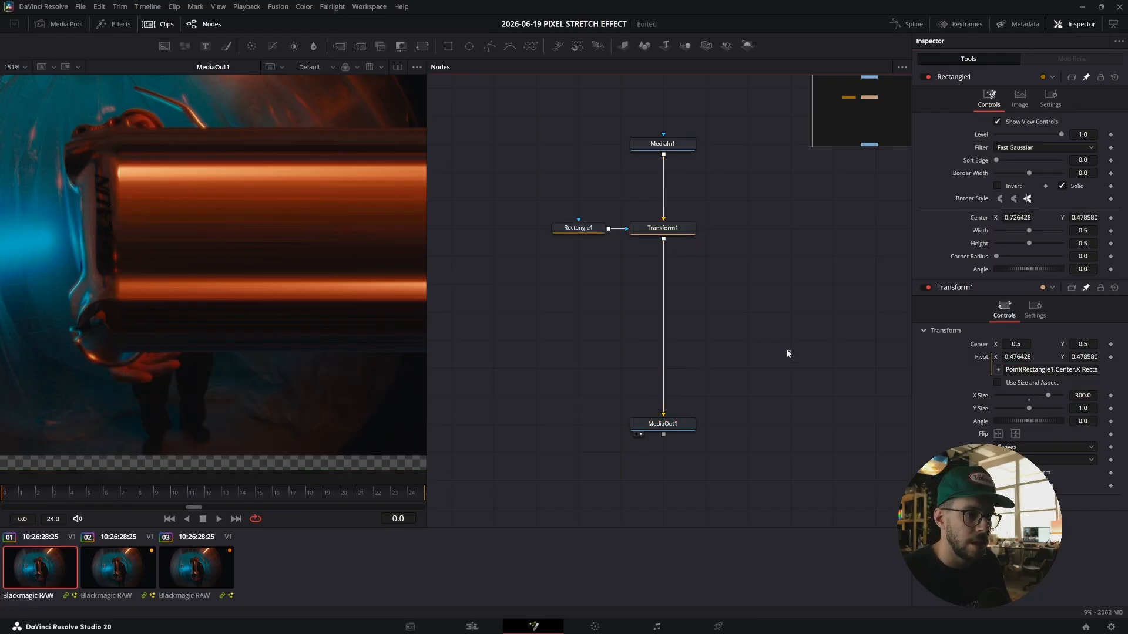
# Select the rectangle and nudge its center slightly in the viewer to check the pivot follows it.
pyautogui.click(589, 229)
pyautogui.scroll(-1, 37, 294)
pyautogui.moveTo(252, 250)
pyautogui.mouseDown()
pyautogui.moveTo(269, 242)
pyautogui.moveTo(250, 251)
pyautogui.mouseUp()
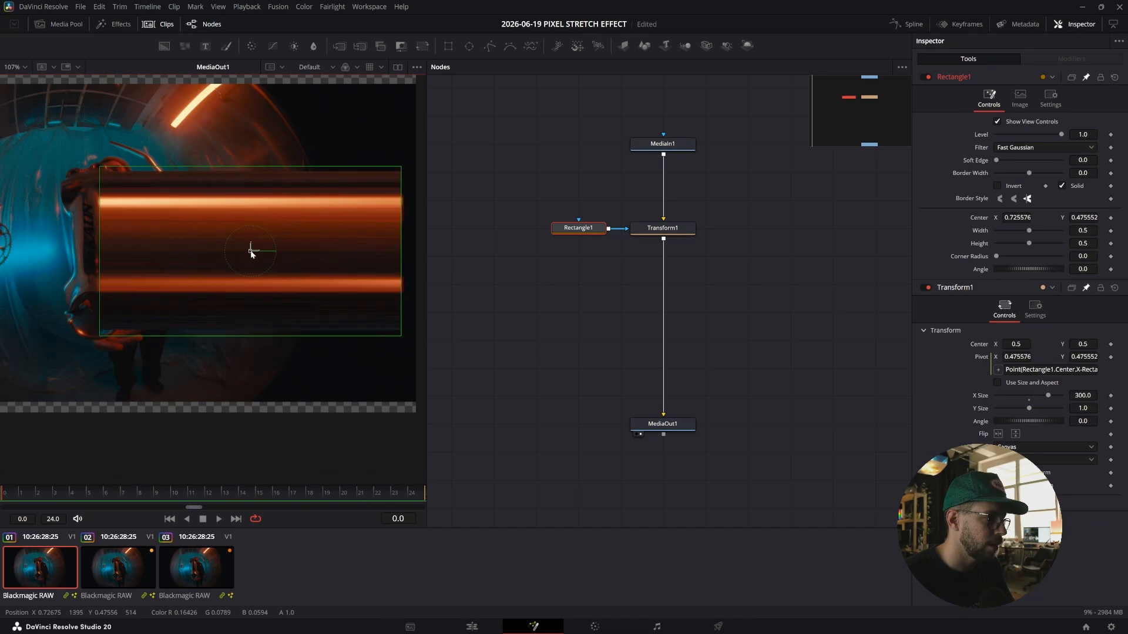
# Reposition the Rectangle1 node to the right of the Transform1 node in the node graph.
pyautogui.scroll(1, 63, 236)
pyautogui.click(600, 202)
pyautogui.moveTo(585, 229); pyautogui.dragTo(836, 229)
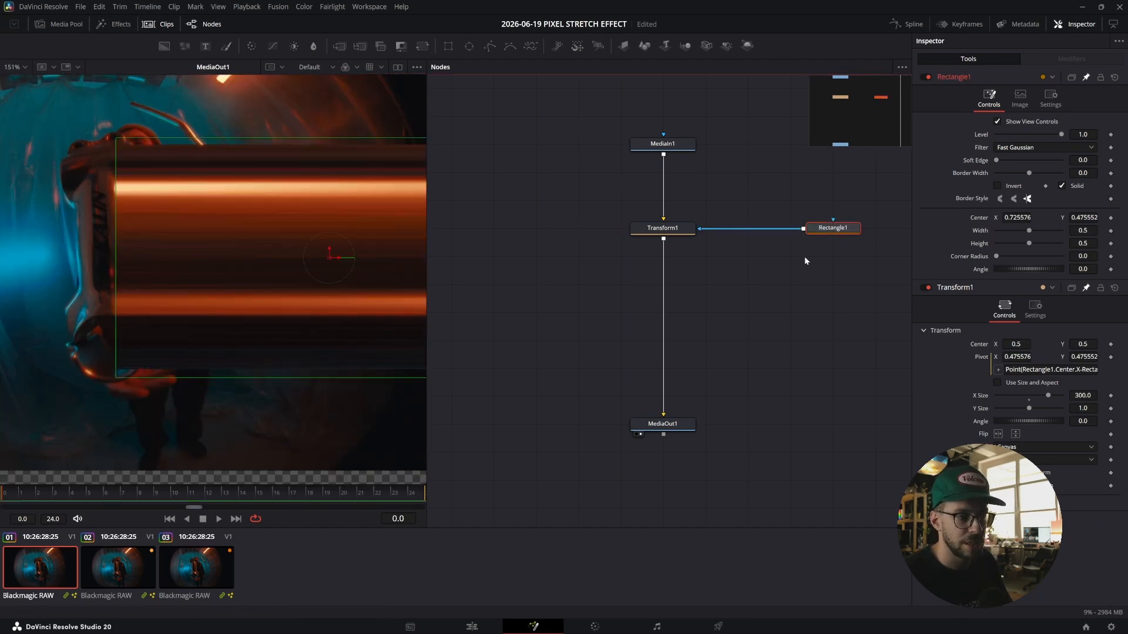
pyautogui.click(837, 229)
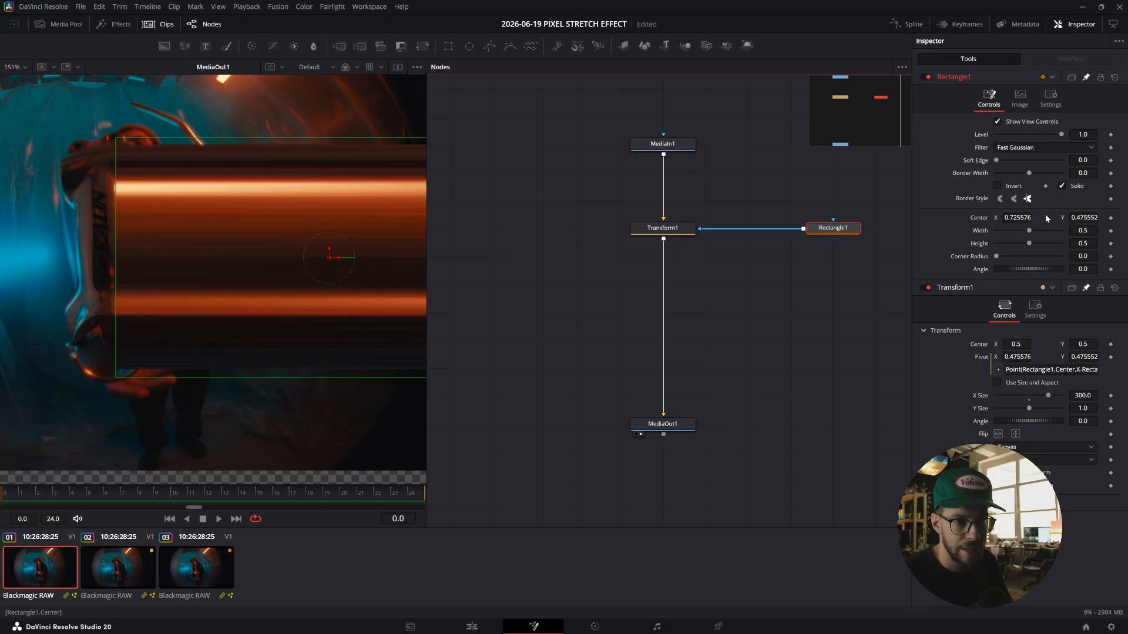
# Unpin the Rectangle1 and Transform1 controls so the inspector shows only the selected tool.
pyautogui.click(1085, 78)
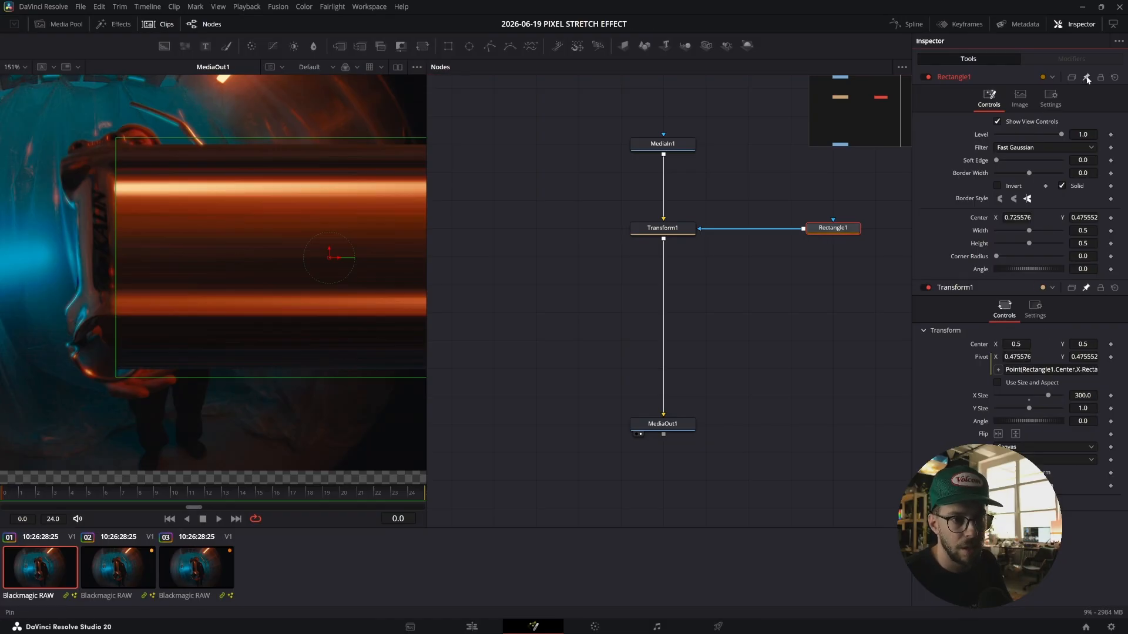
pyautogui.click(1086, 292)
pyautogui.click(801, 195)
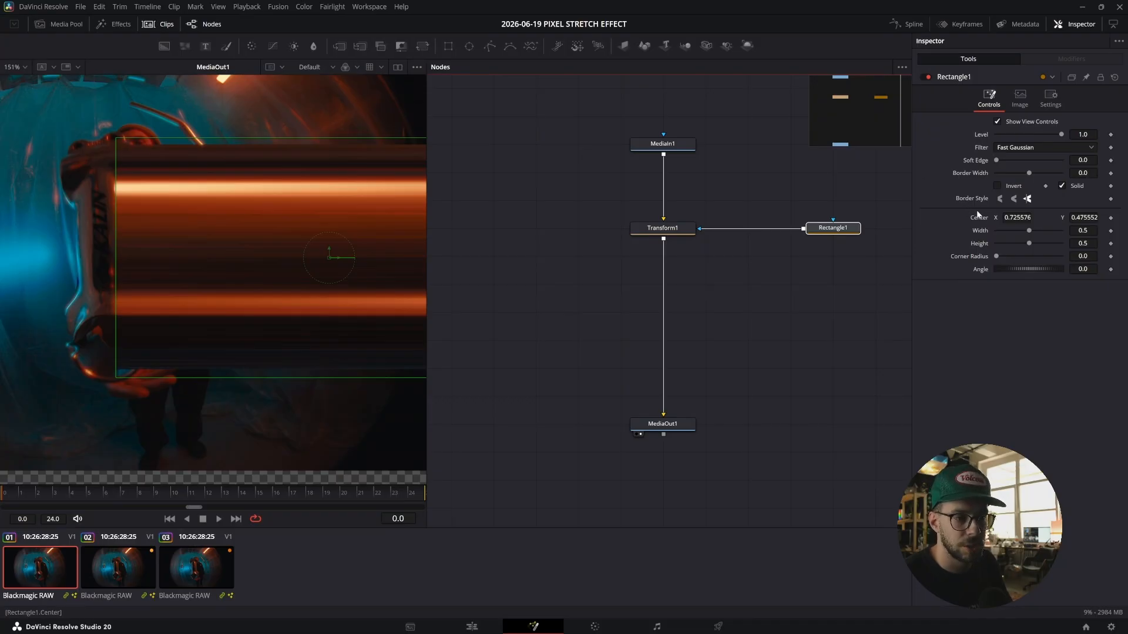
# View the rectangle on its own and set its Soft Edge to about 0.019.
pyautogui.moveTo(996, 161); pyautogui.dragTo(1011, 160)
pyautogui.click(820, 229)
pyautogui.press('2')
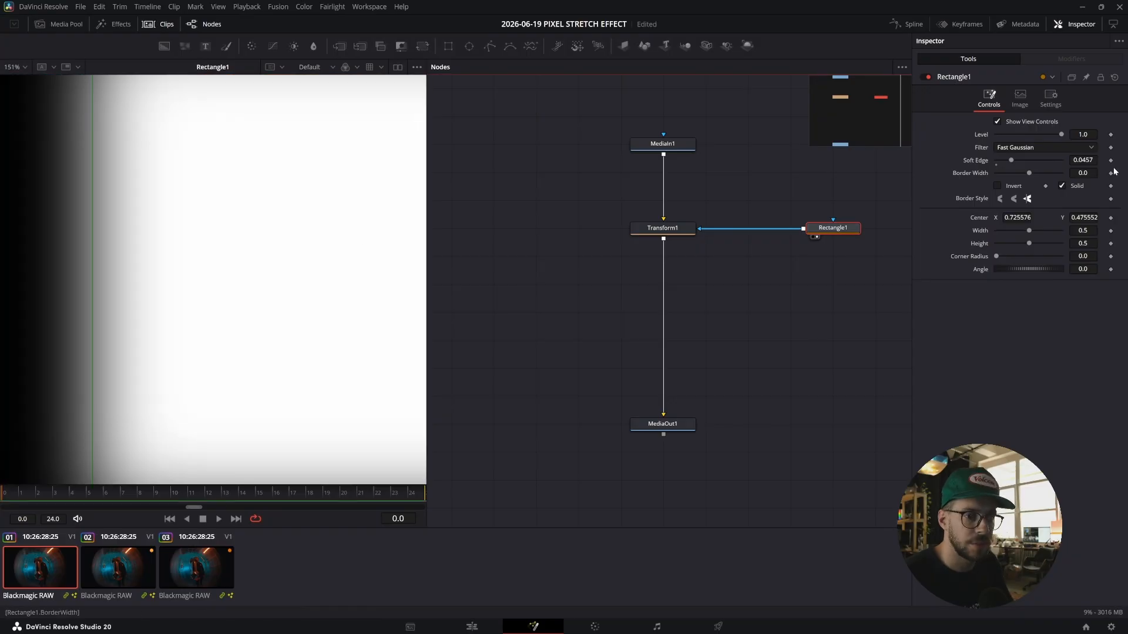
pyautogui.moveTo(1083, 161); pyautogui.dragTo(1056, 161)
pyautogui.scroll(-3, 325, 190)
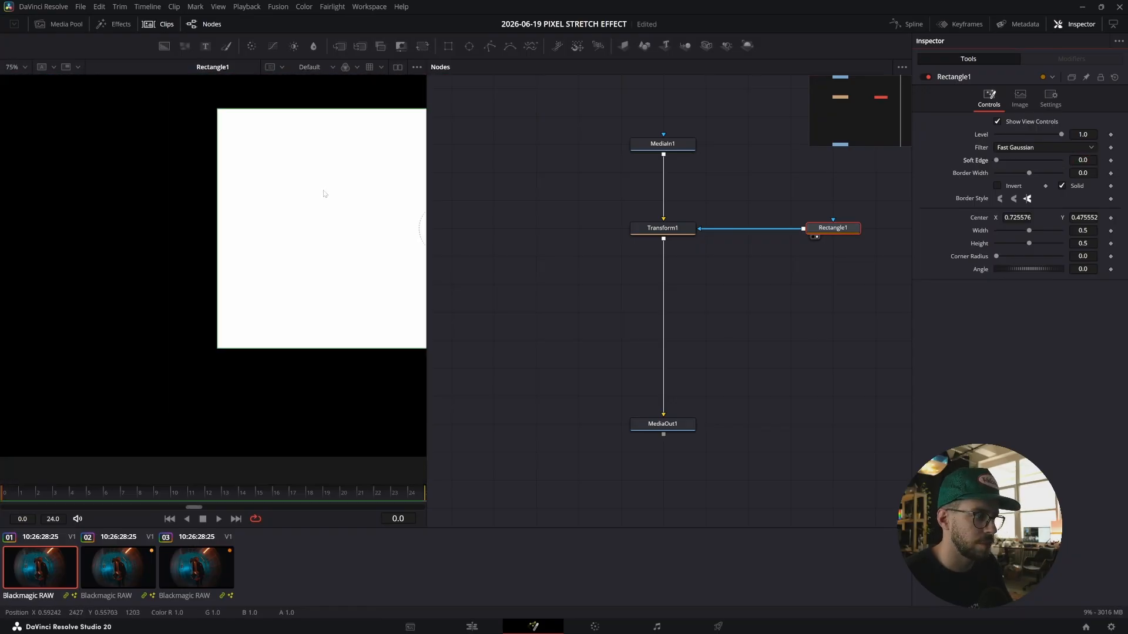
pyautogui.moveTo(321, 184); pyautogui.dragTo(282, 186)
pyautogui.moveTo(1082, 161); pyautogui.dragTo(1091, 160)
# Return the viewer to the final MediaOut1 output and frame the stretched area.
pyautogui.click(678, 229)
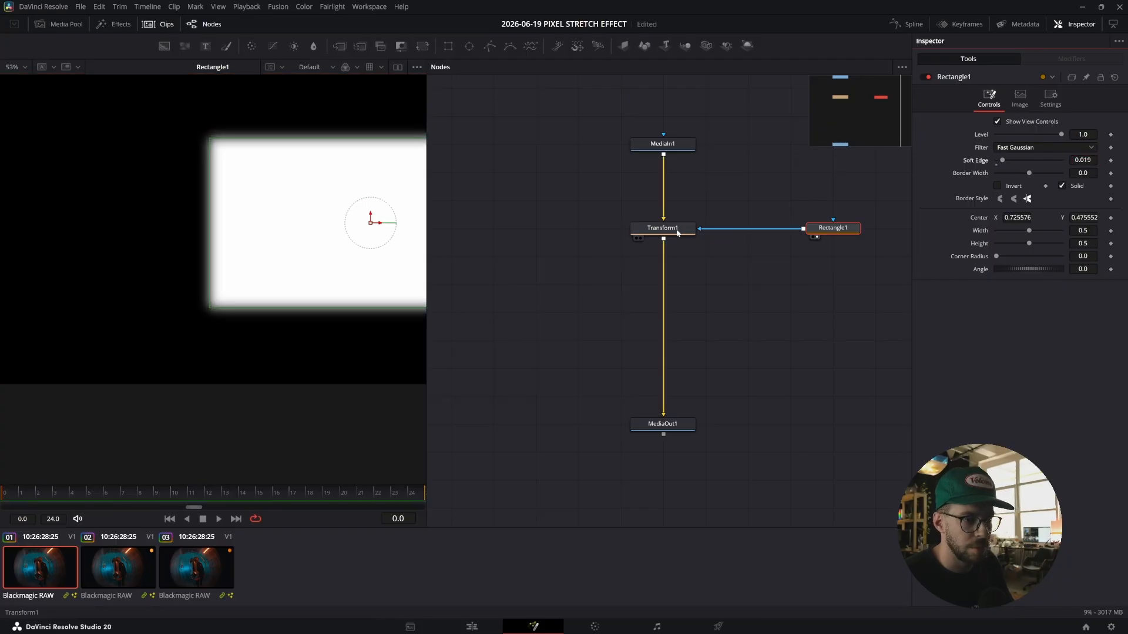
pyautogui.press('1')
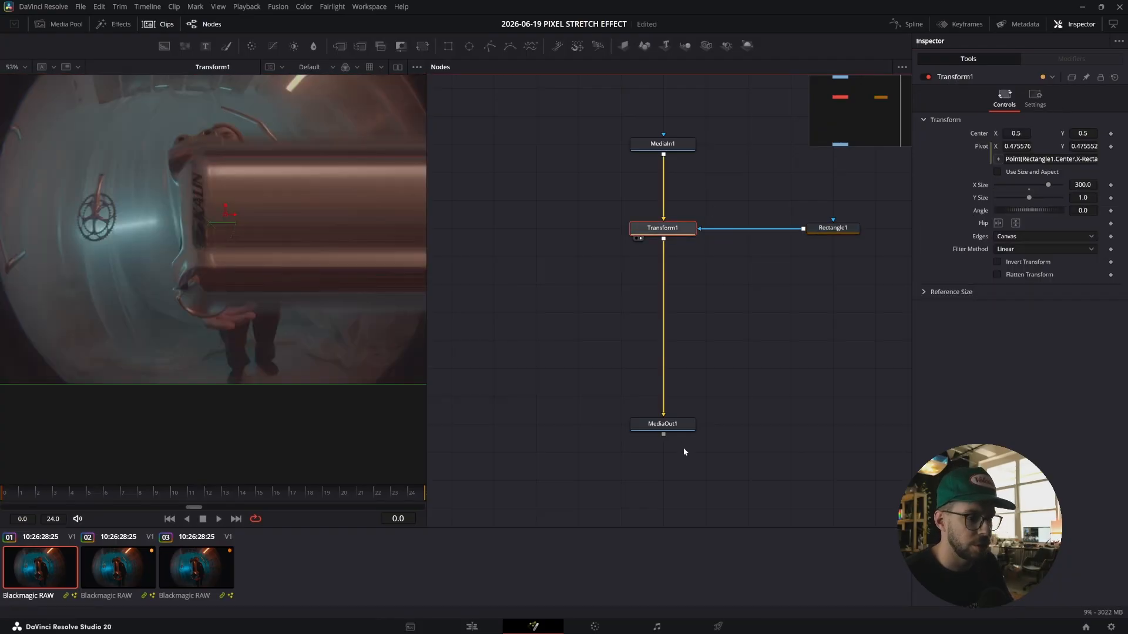
pyautogui.click(676, 425)
pyautogui.press('1')
pyautogui.scroll(5, 218, 167)
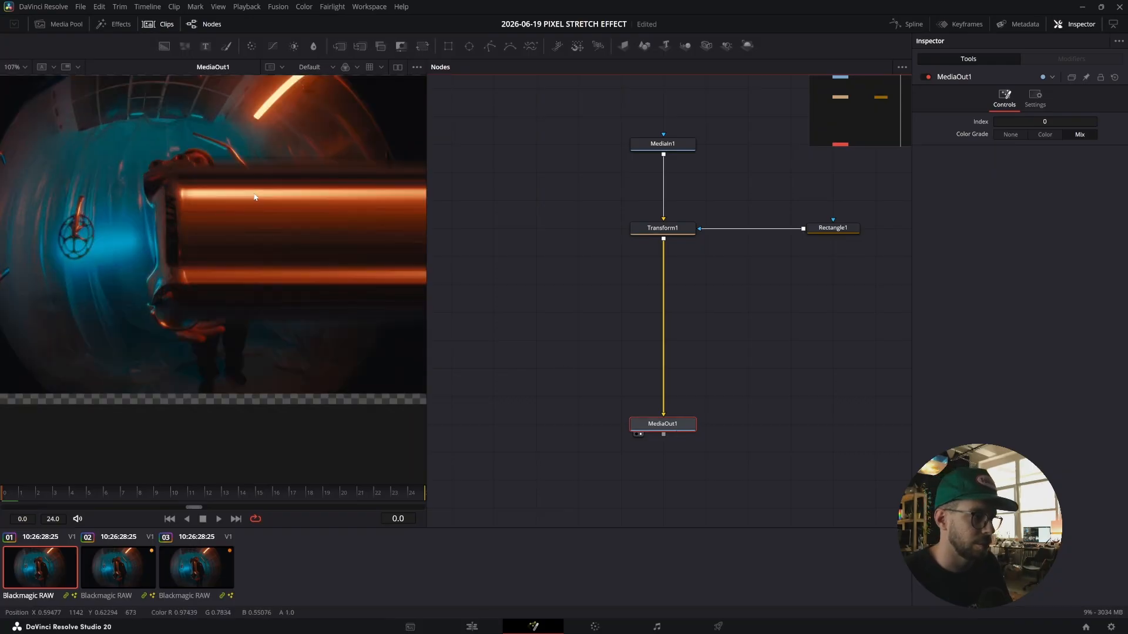
pyautogui.moveTo(219, 227); pyautogui.dragTo(197, 179)
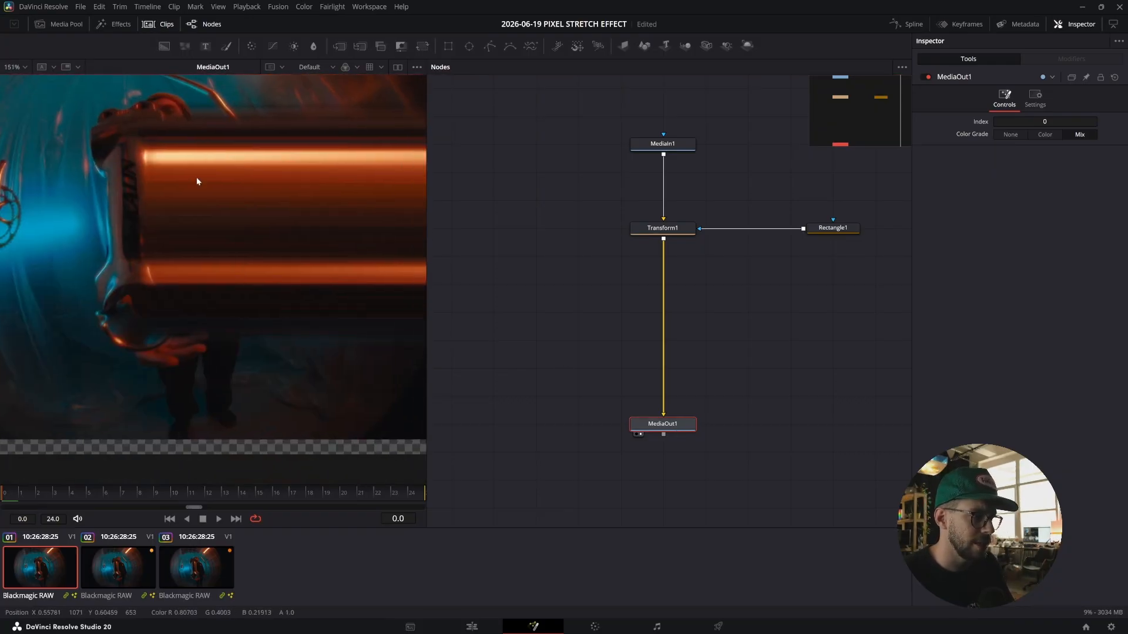
# Insert a Directional Blur node between the Rectangle1 mask and the Transform1 node.
pyautogui.click(830, 229)
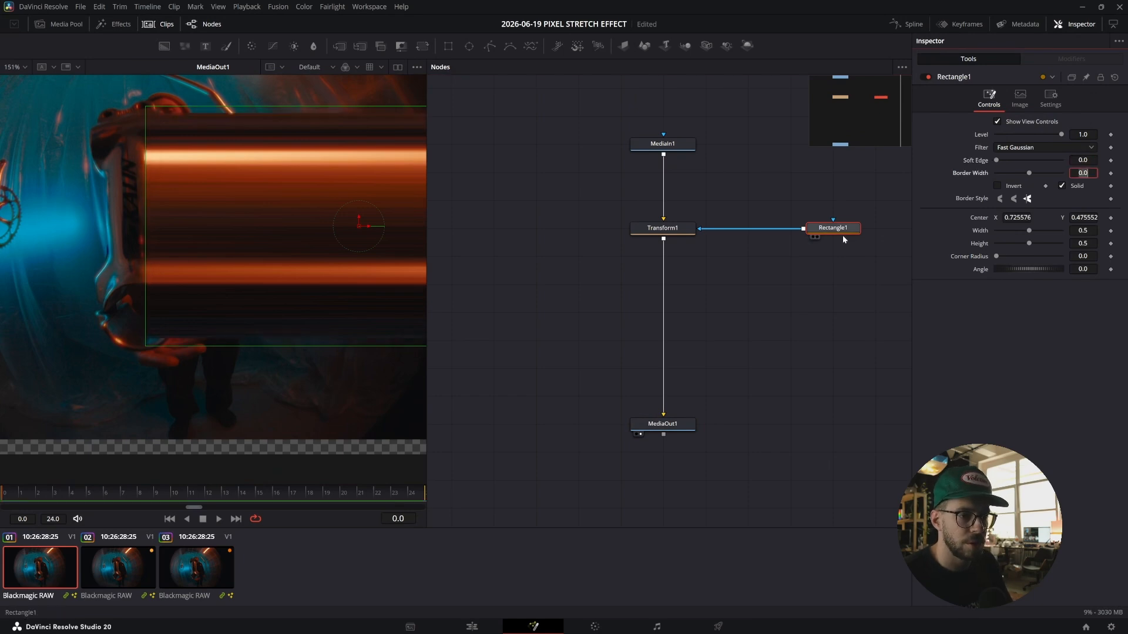
pyautogui.hotkey('shift', 'space')
pyautogui.write('direc')
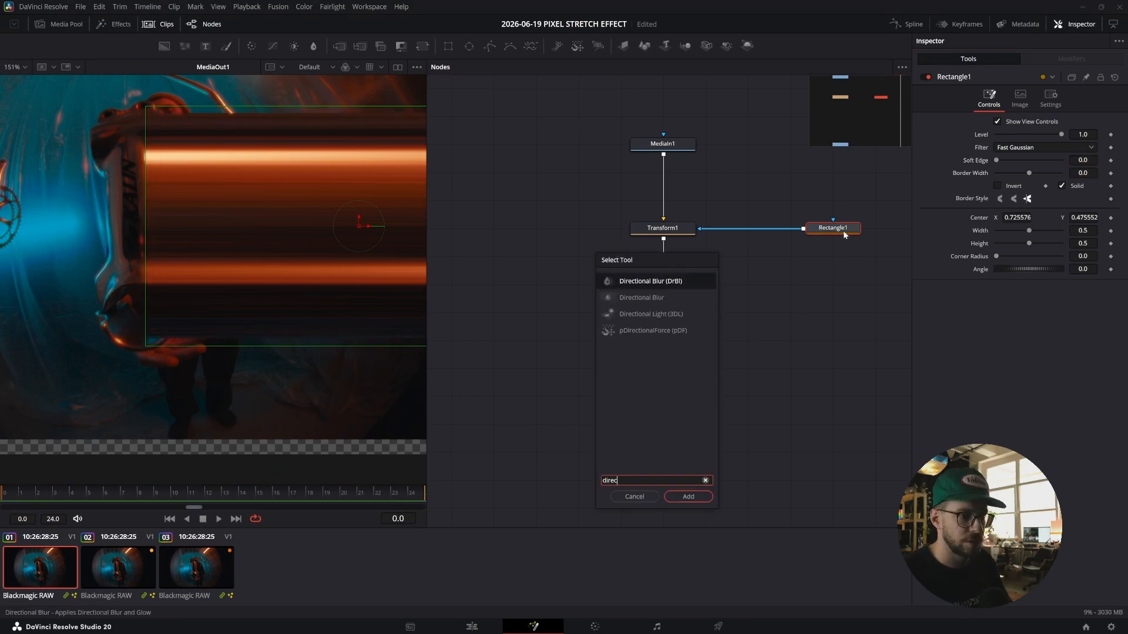
pyautogui.press('Return')
pyautogui.moveTo(790, 229); pyautogui.dragTo(749, 223)
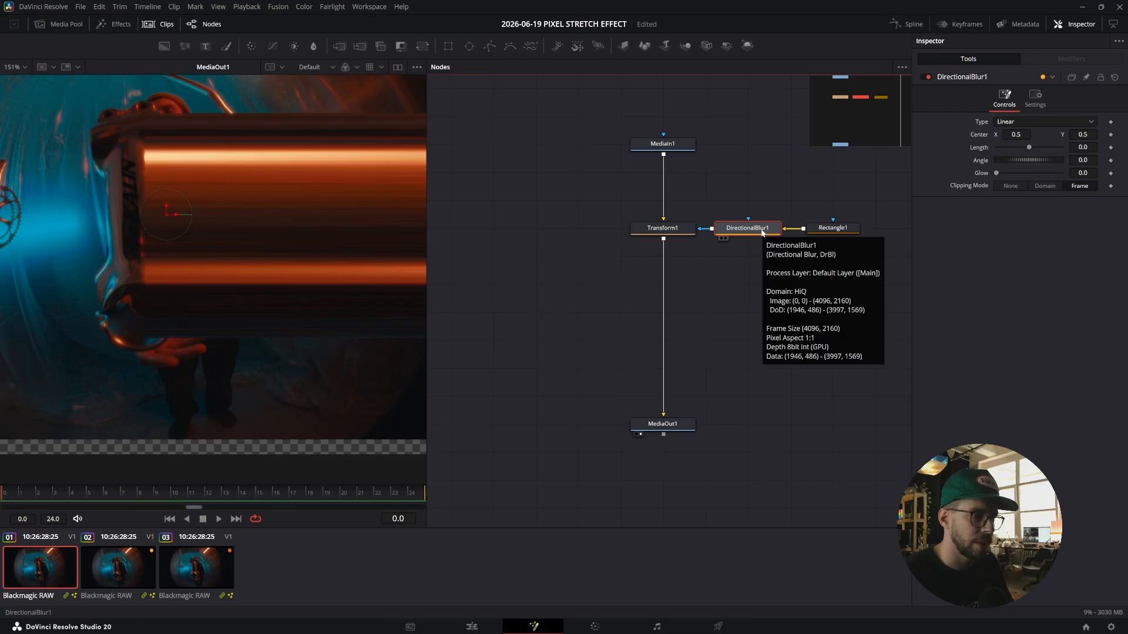
# View the blurred mask and set the Directional Blur length to about 0.0099.
pyautogui.press('2')
pyautogui.moveTo(1082, 148); pyautogui.dragTo(1093, 148)
pyautogui.scroll(-3, 246, 224)
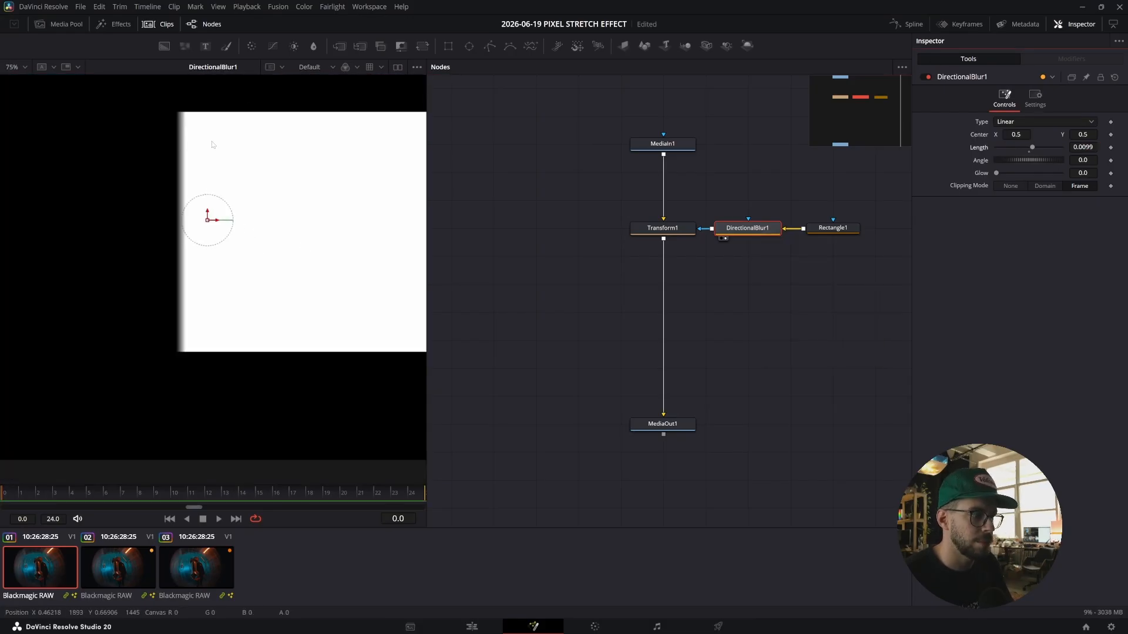
# View the MediaOut1 output and toggle its Color Grade option to compare the result.
pyautogui.click(724, 232)
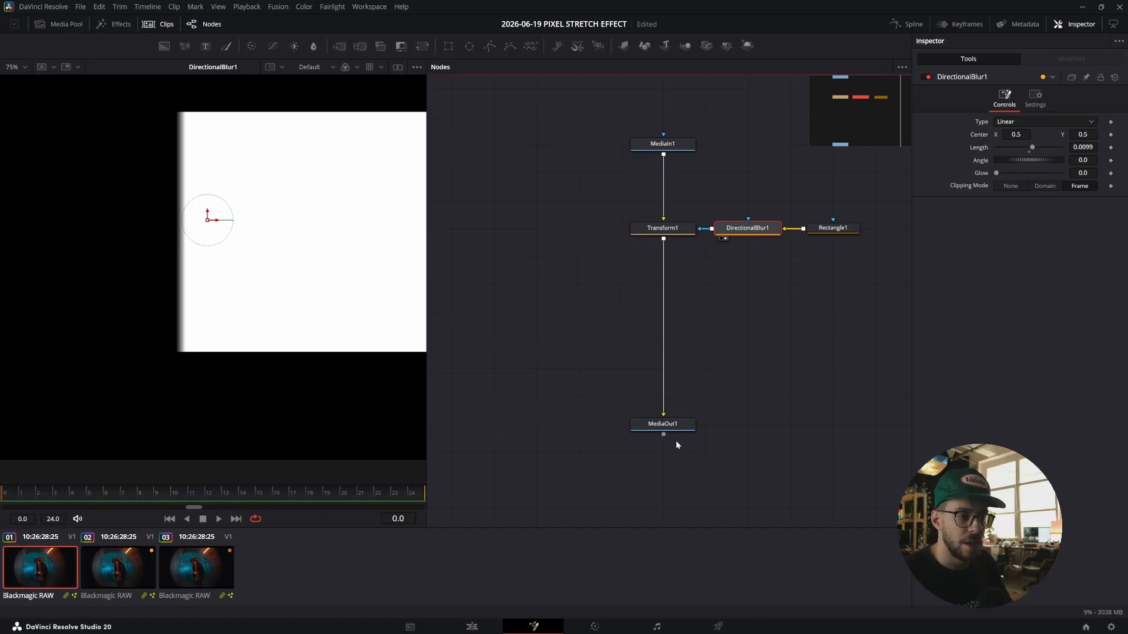
pyautogui.click(672, 418)
pyautogui.click(672, 424)
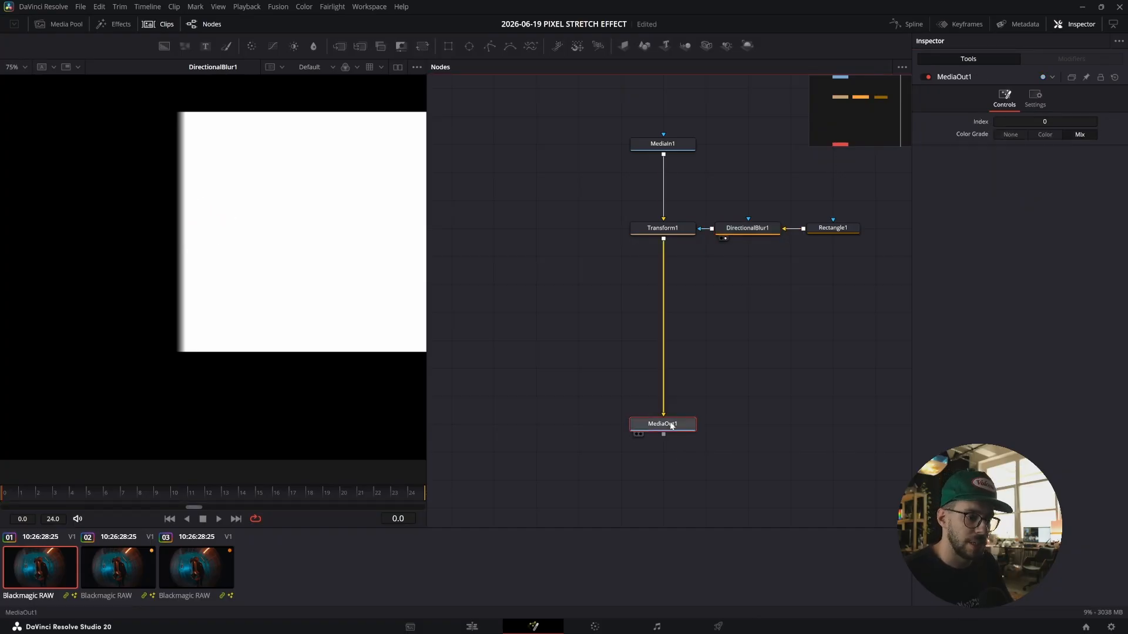
pyautogui.press('1')
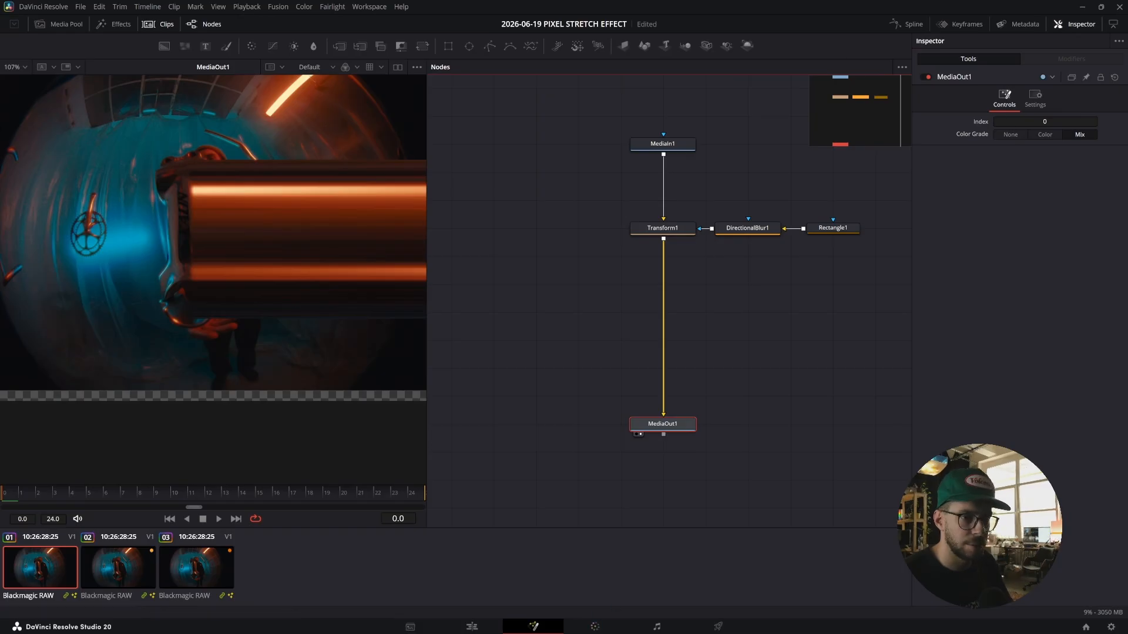
pyautogui.click(1076, 137)
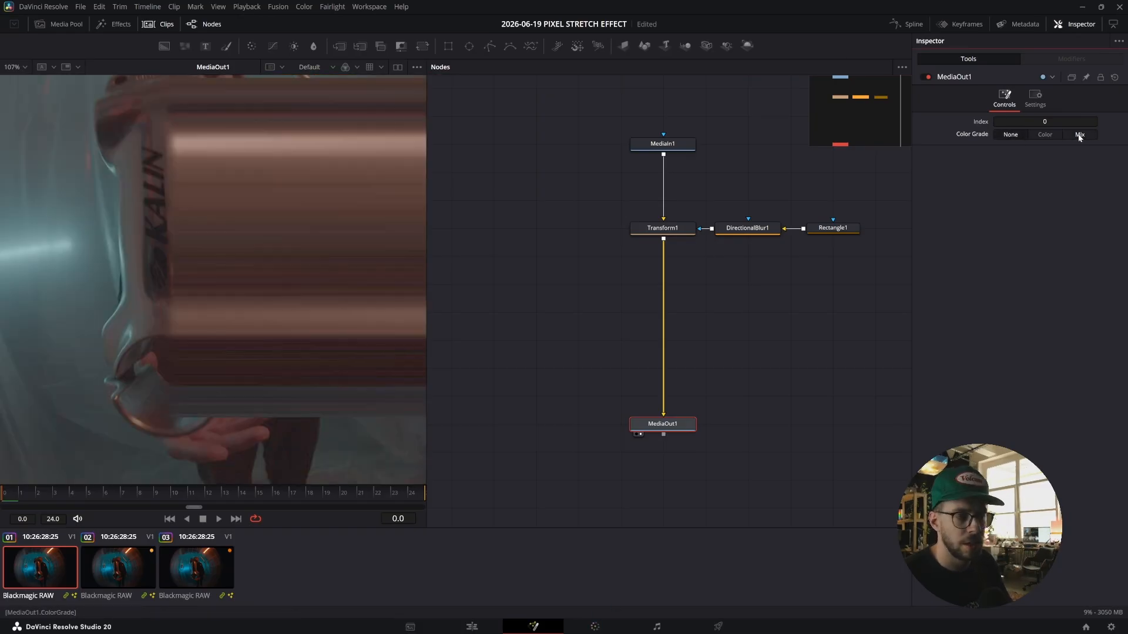
pyautogui.click(1078, 137)
pyautogui.scroll(4, 184, 197)
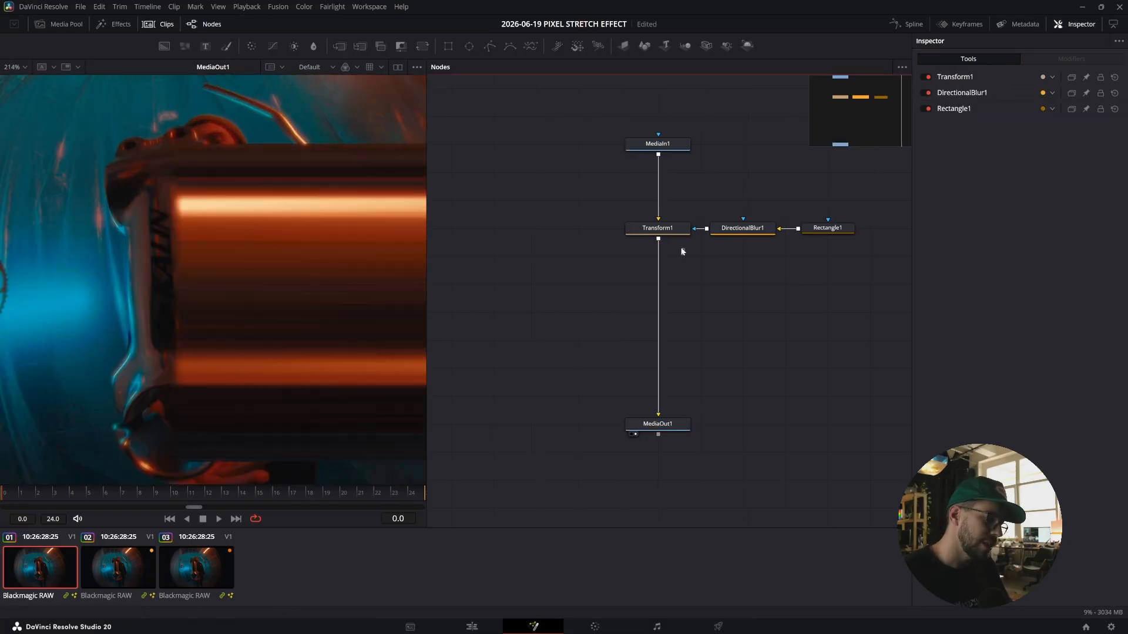
# Add a Soft Glow node after the Transform1 node.
pyautogui.click(677, 232)
pyautogui.hotkey('shift', 'space')
pyautogui.write('direc')
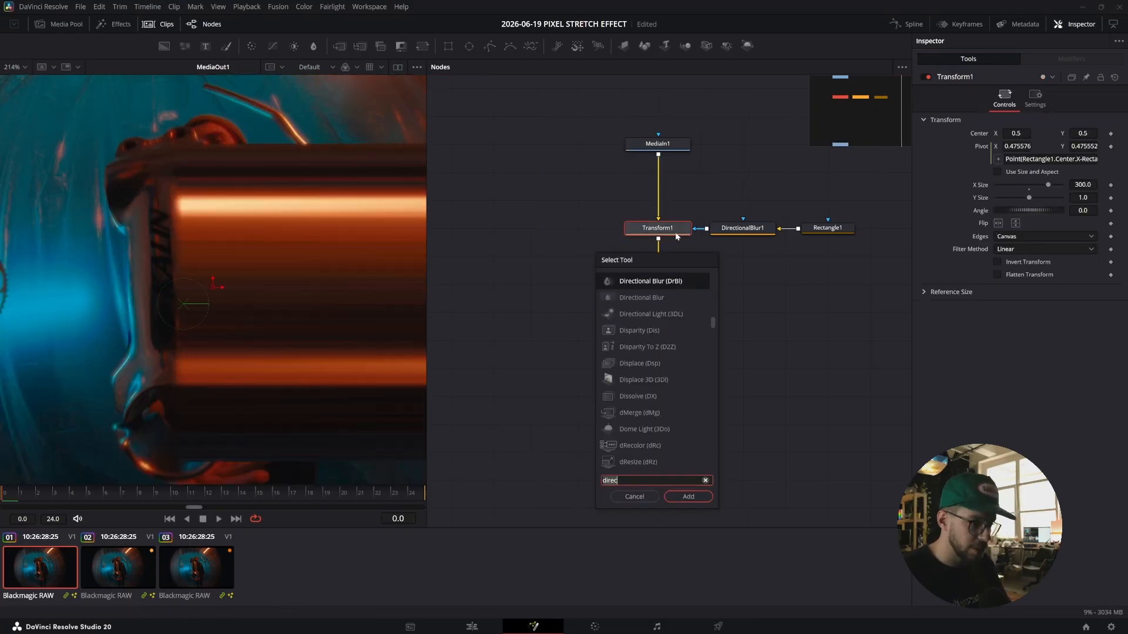
pyautogui.press('BackSpace')
pyautogui.press('BackSpace')
pyautogui.press('BackSpace')
pyautogui.press('BackSpace')
pyautogui.press('BackSpace')
pyautogui.write('gl')
pyautogui.press('Down')
pyautogui.press('Down')
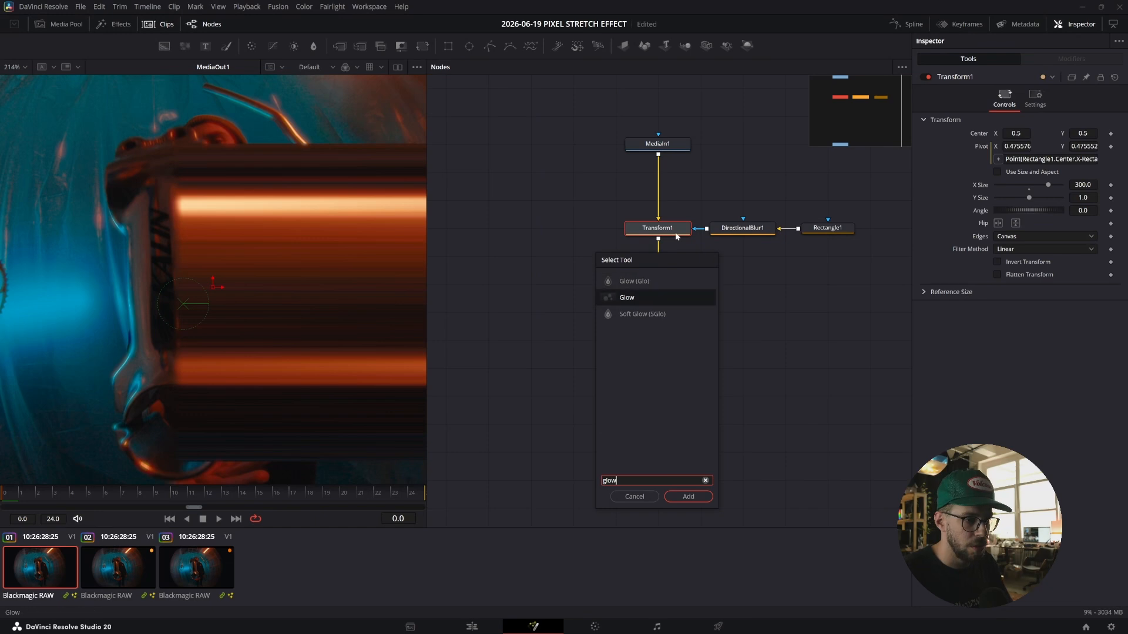
pyautogui.press('Return')
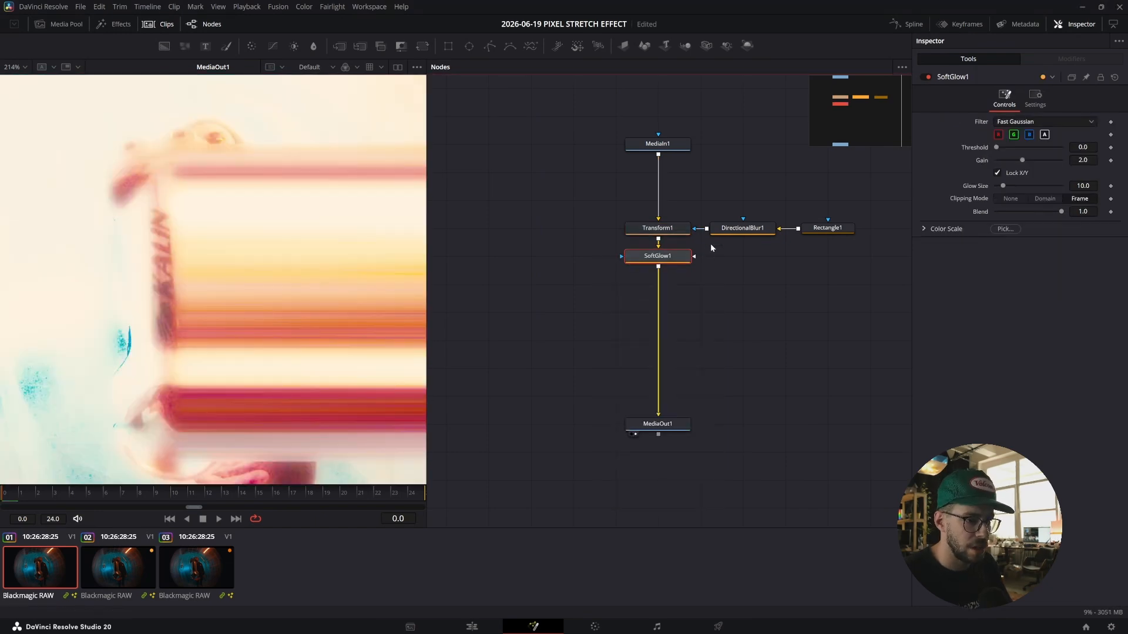
# Use the Directional Blur output as the Soft Glow's mask and move the blur node further right.
pyautogui.moveTo(718, 238); pyautogui.dragTo(621, 256)
pyautogui.click(721, 238)
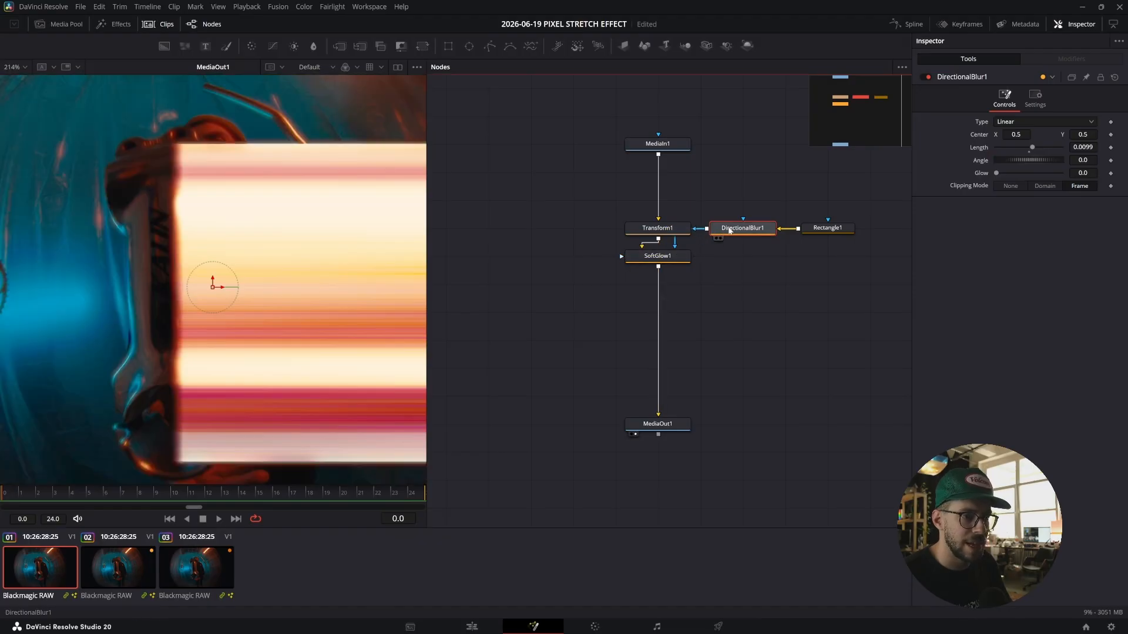
pyautogui.keyDown('ctrl'); pyautogui.click(813, 229); pyautogui.keyUp('ctrl')
pyautogui.moveTo(722, 230); pyautogui.dragTo(800, 231)
pyautogui.click(730, 268)
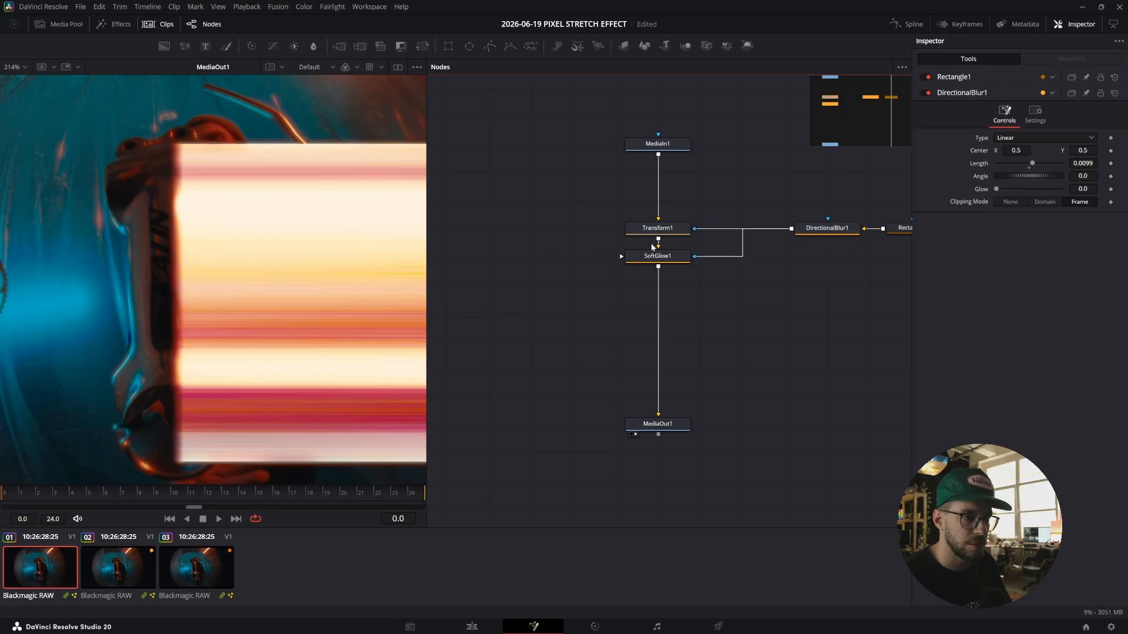
# Set the Soft Glow threshold to 0.48 and save the project.
pyautogui.click(682, 256)
pyautogui.moveTo(1005, 148)
pyautogui.mouseDown()
pyautogui.moveTo(1049, 146)
pyautogui.moveTo(1029, 149)
pyautogui.mouseUp()
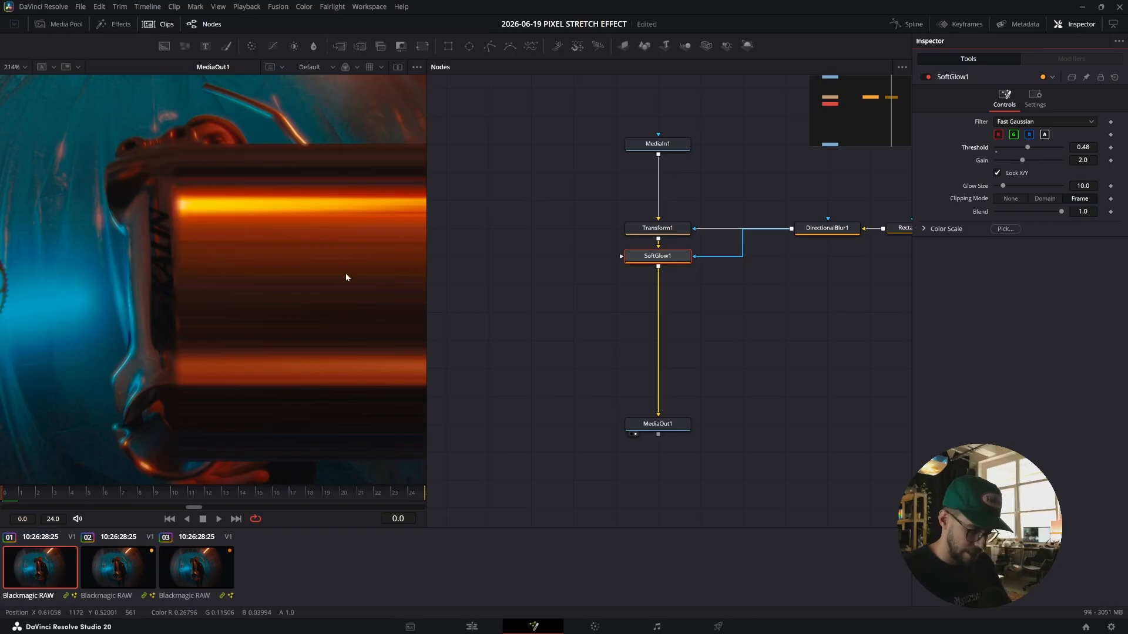
pyautogui.hotkey('ctrl', 's')
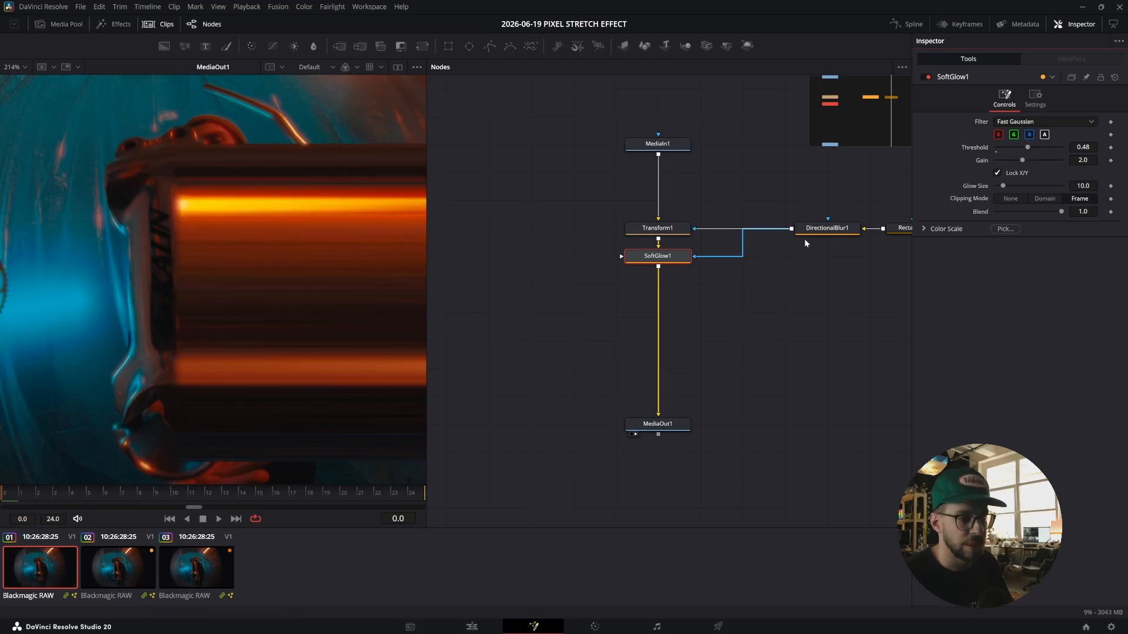
# Add a Film Grain node after the Soft Glow and mask it with the Directional Blur output.
pyautogui.hotkey('shift', 'space')
pyautogui.write('film')
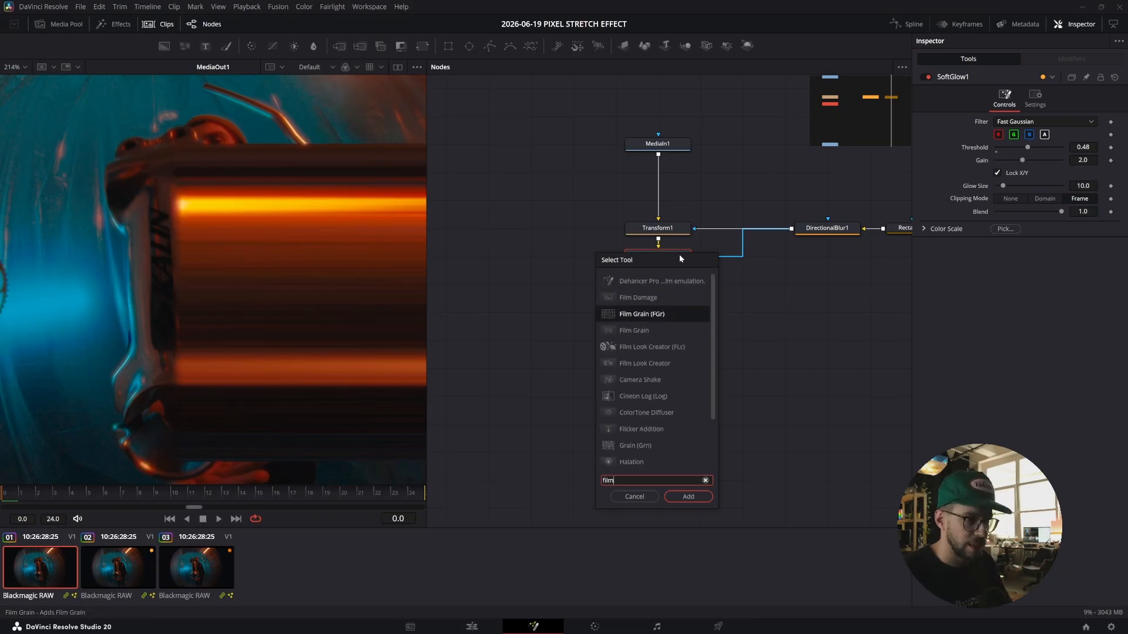
pyautogui.press('Return')
pyautogui.moveTo(791, 228); pyautogui.dragTo(621, 286)
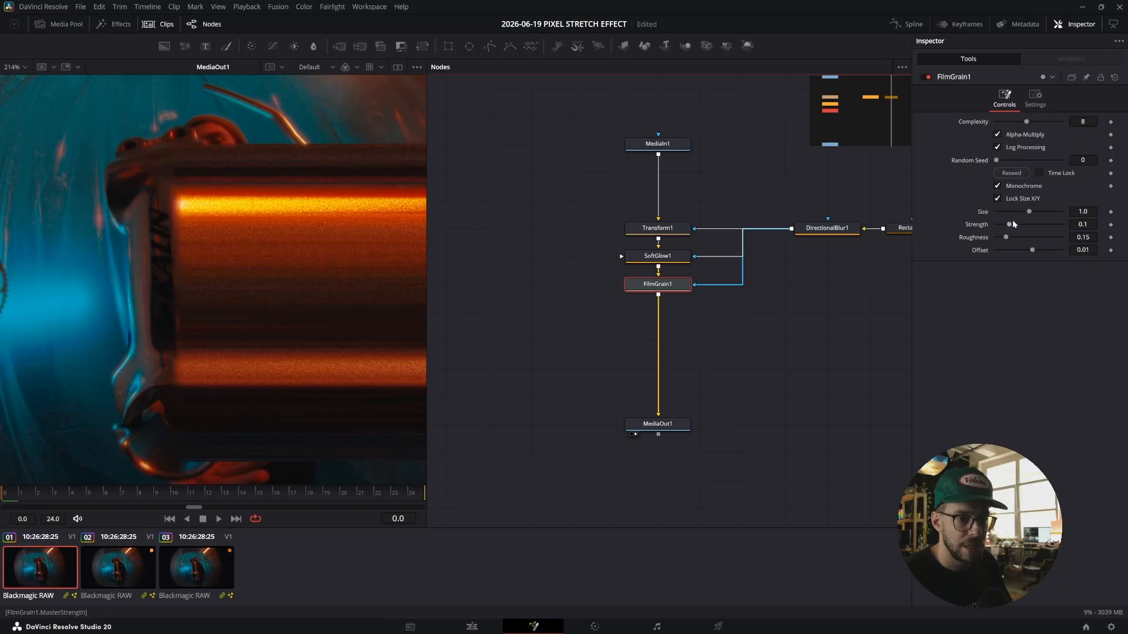
# Reduce the Film Grain size to 0.45 and strength to 0.063.
pyautogui.moveTo(1010, 213); pyautogui.dragTo(1010, 213)
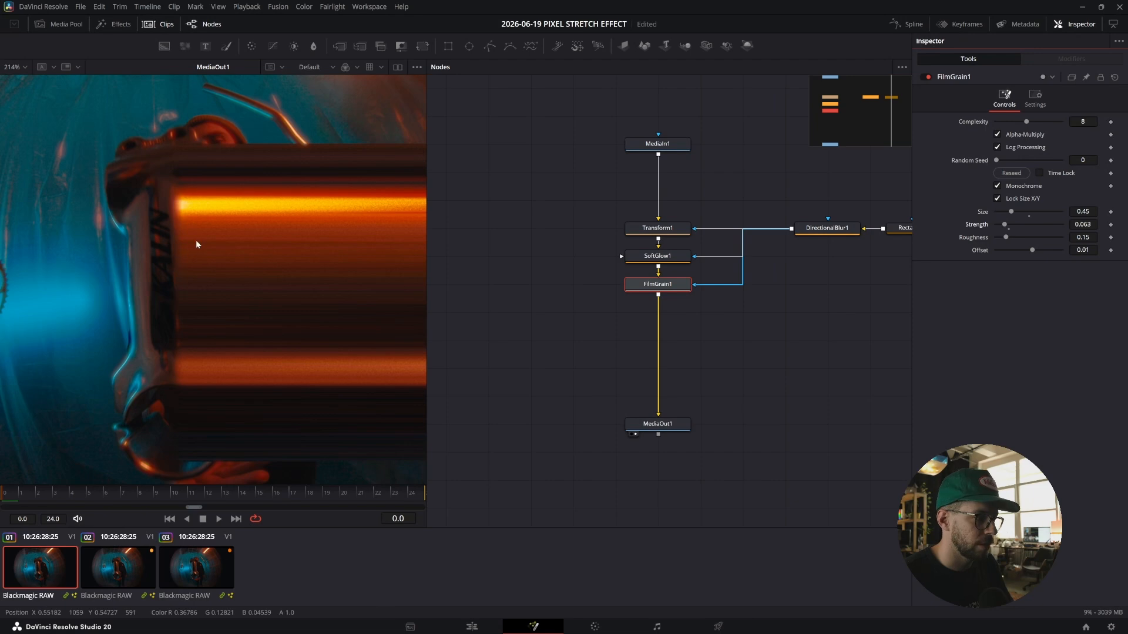
# Zoom into the viewer to inspect the film grain closely, then play back the effect.
pyautogui.scroll(5, 196, 238)
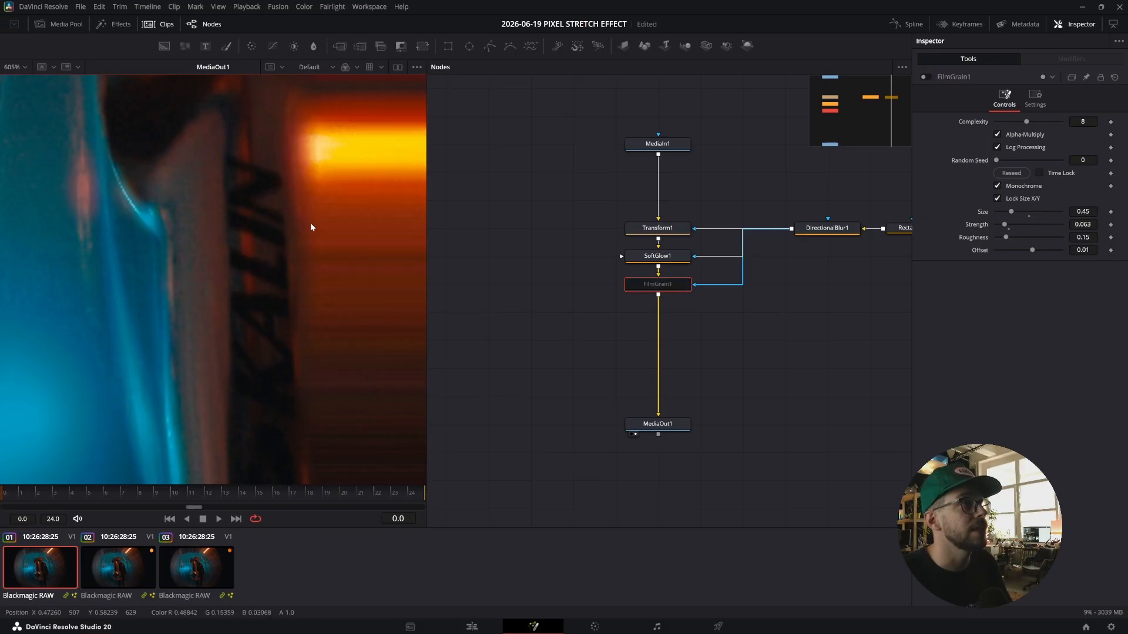
pyautogui.scroll(5, 310, 223)
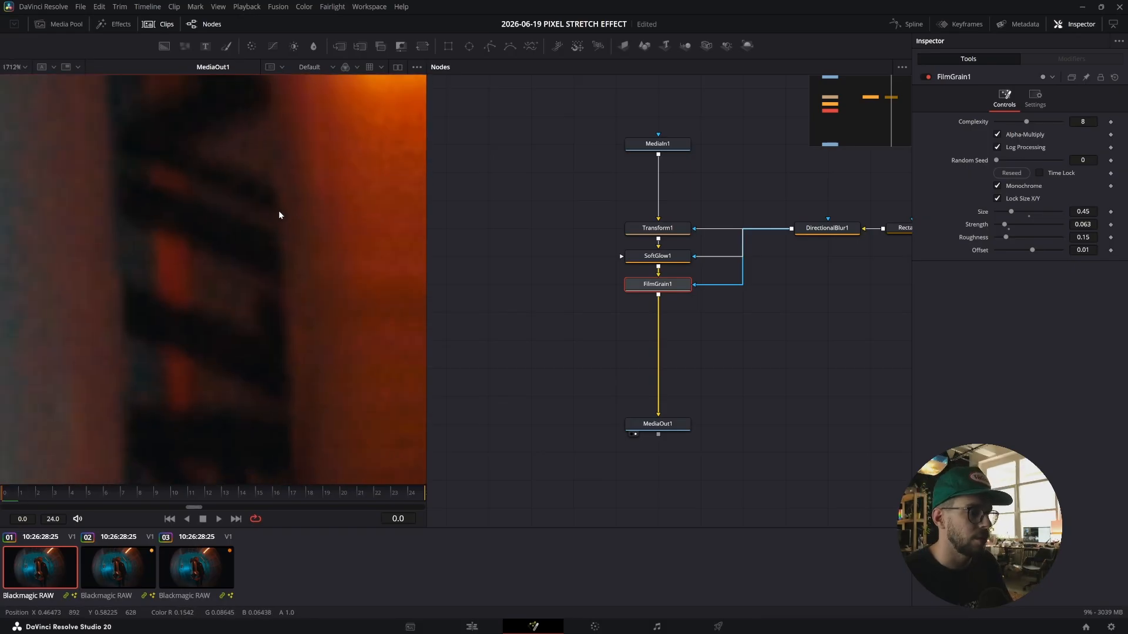
pyautogui.moveTo(174, 205); pyautogui.dragTo(8, 195)
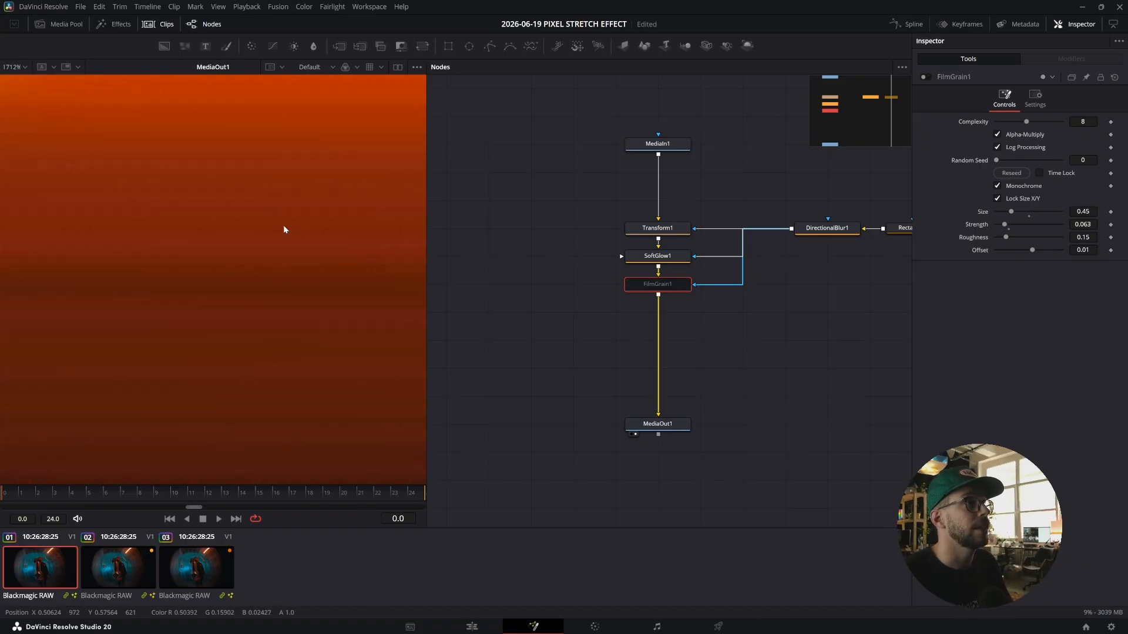
pyautogui.scroll(-10, 284, 229)
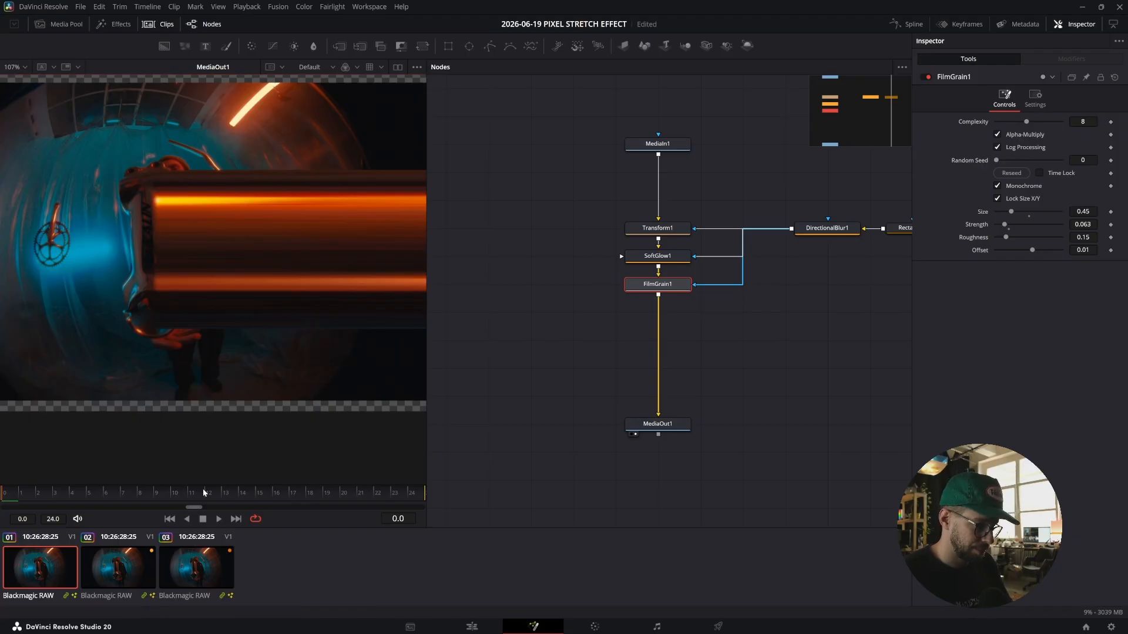
pyautogui.press('space')
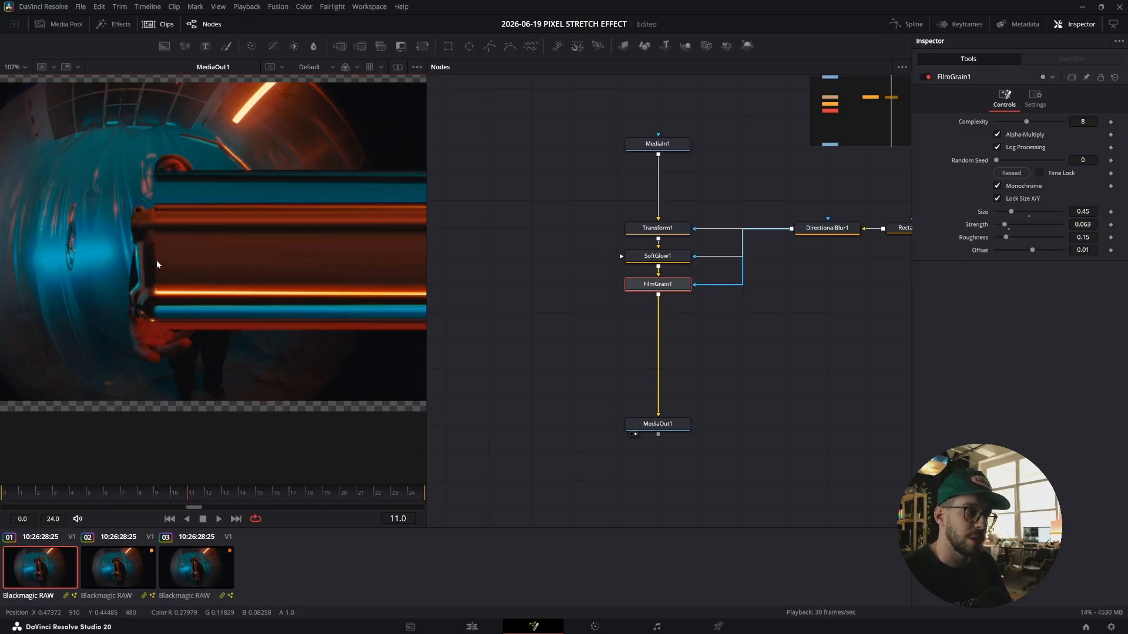
# Group all the effect nodes between MediaIn1 and MediaOut1 and rename the group pixelStretch.
pyautogui.moveTo(554, 190); pyautogui.dragTo(664, 347)
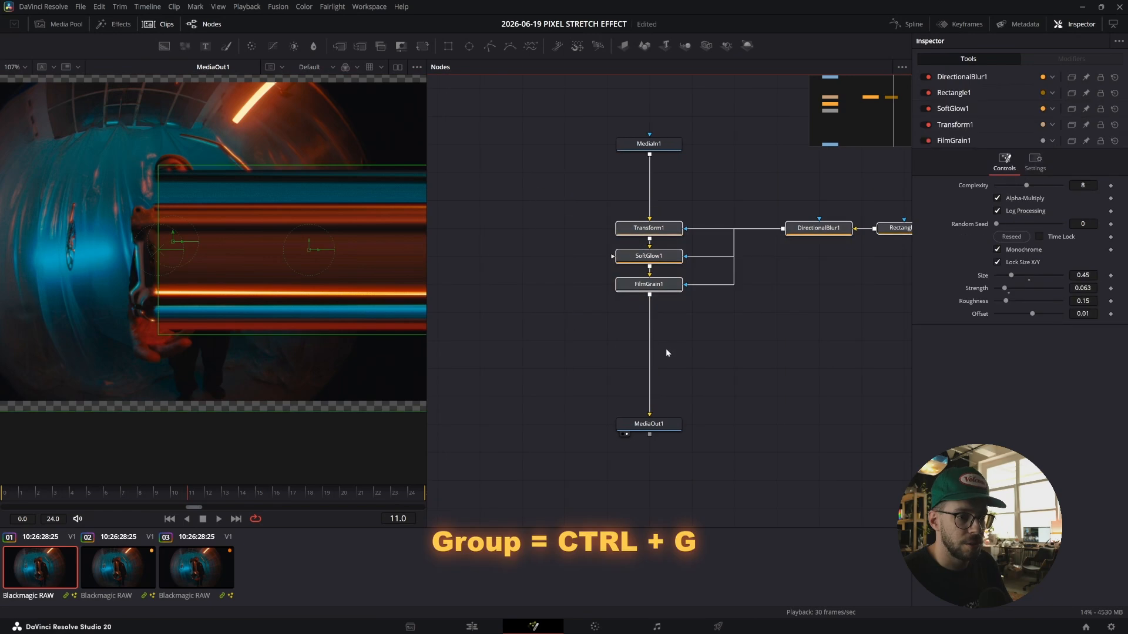
pyautogui.hotkey('ctrl', 'g')
pyautogui.moveTo(762, 222); pyautogui.dragTo(660, 249)
pyautogui.press('F2')
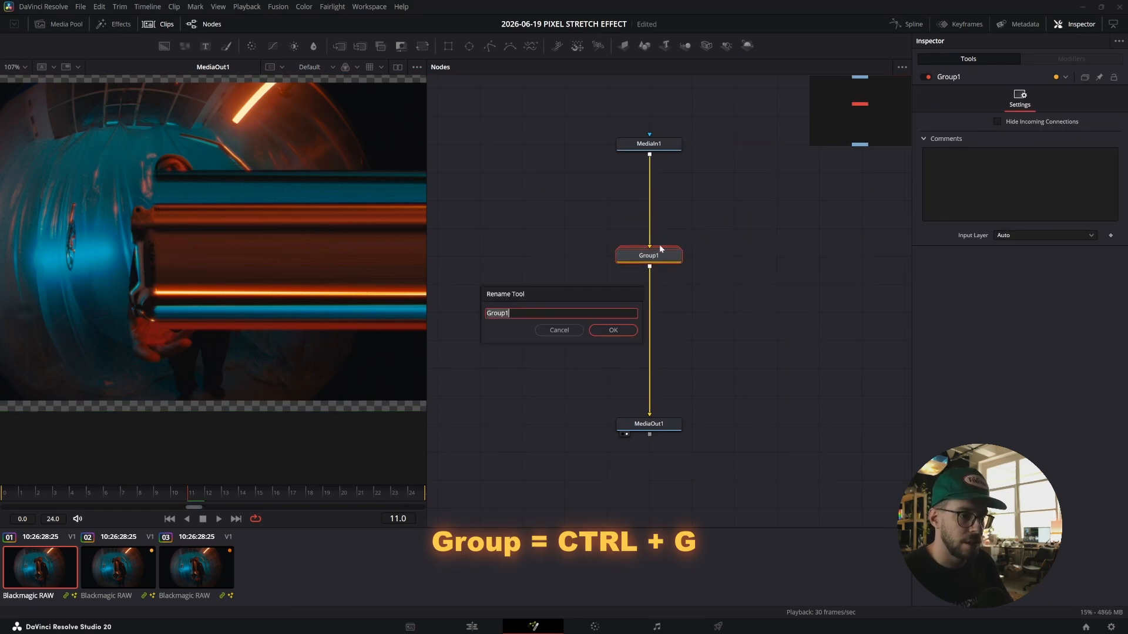
pyautogui.write('pixelStretch')
pyautogui.press('Return')
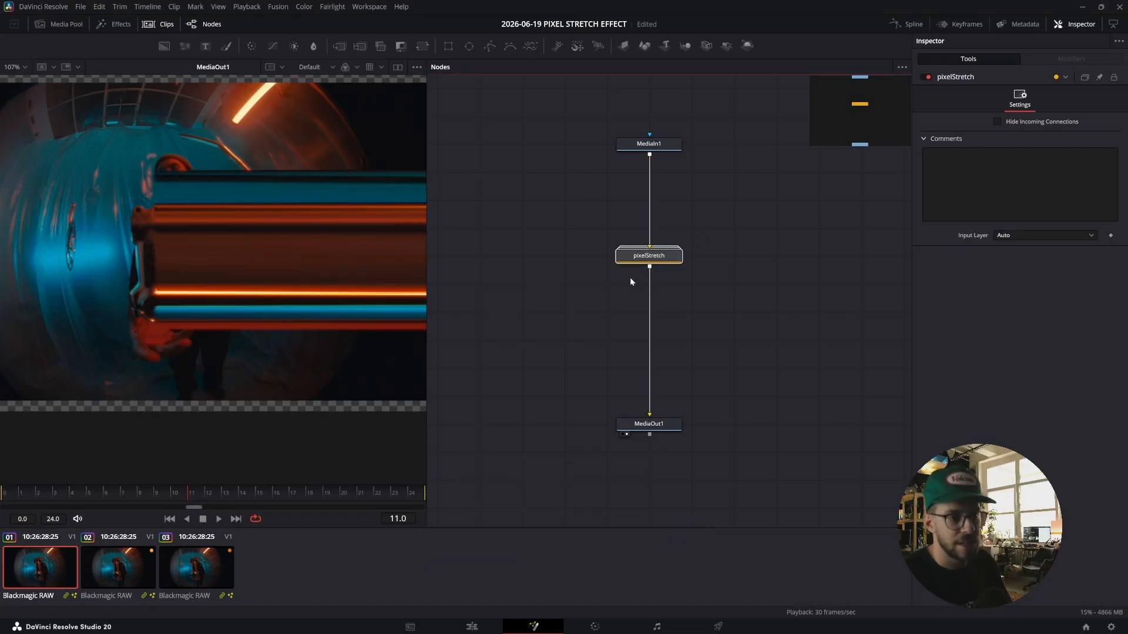
# Paste the group's node code into a new Notepad window to view it, then close Notepad without saving.
pyautogui.press('super')
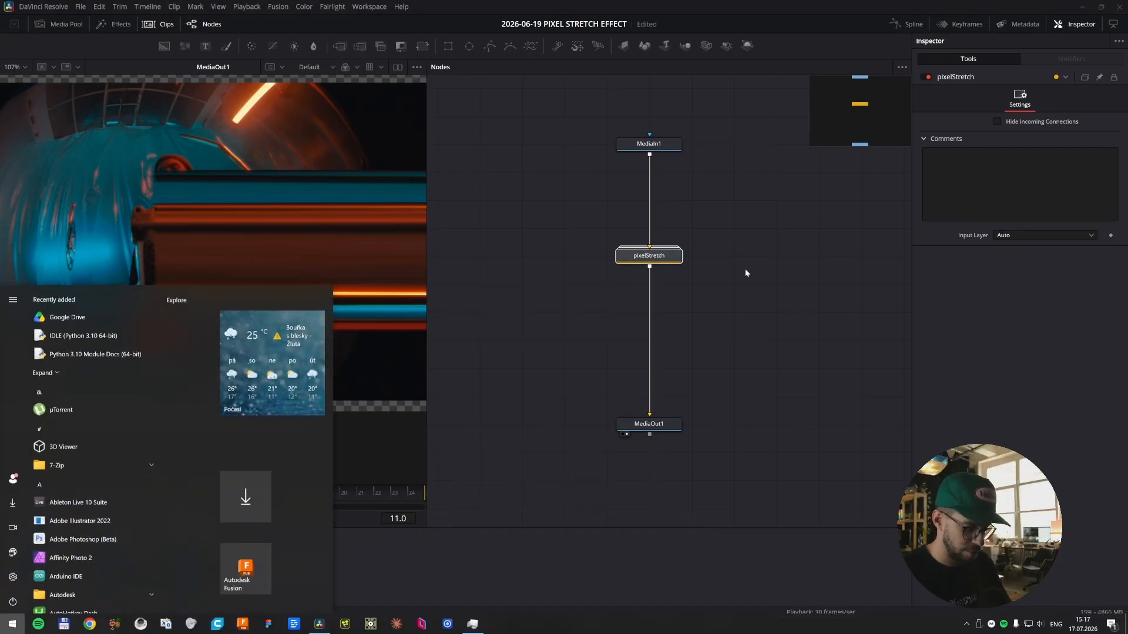
pyautogui.write('notepad')
pyautogui.press('Return')
pyautogui.hotkey('ctrl', 'v')
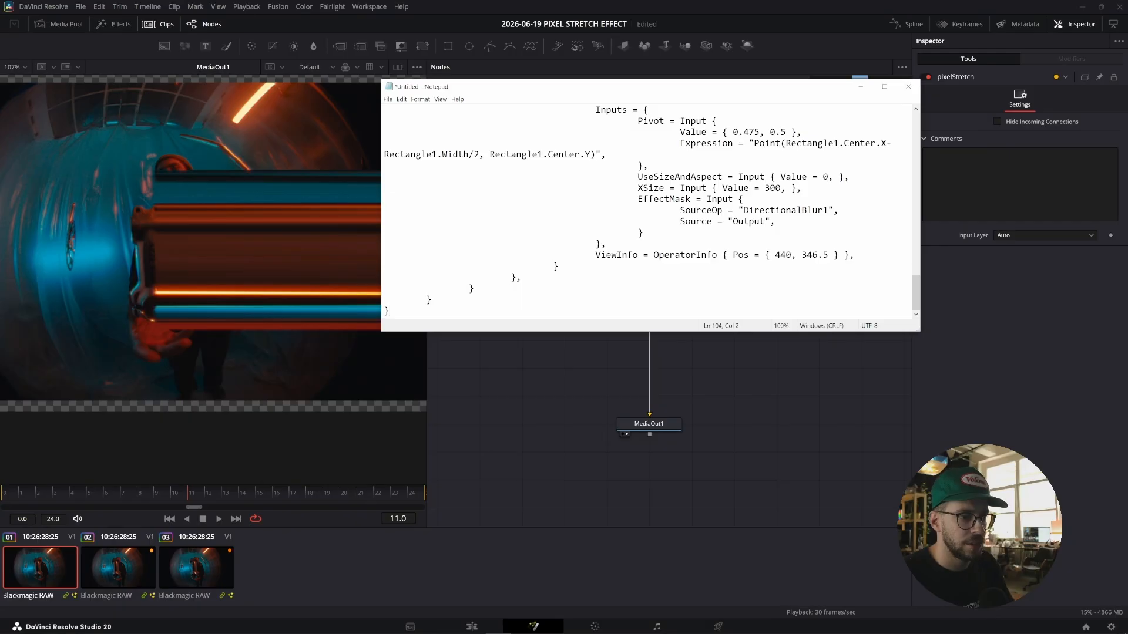
pyautogui.hotkey('ctrl', 'a')
pyautogui.click(908, 86)
pyautogui.click(581, 322)
pyautogui.rightClick(659, 256)
pyautogui.moveTo(746, 404)
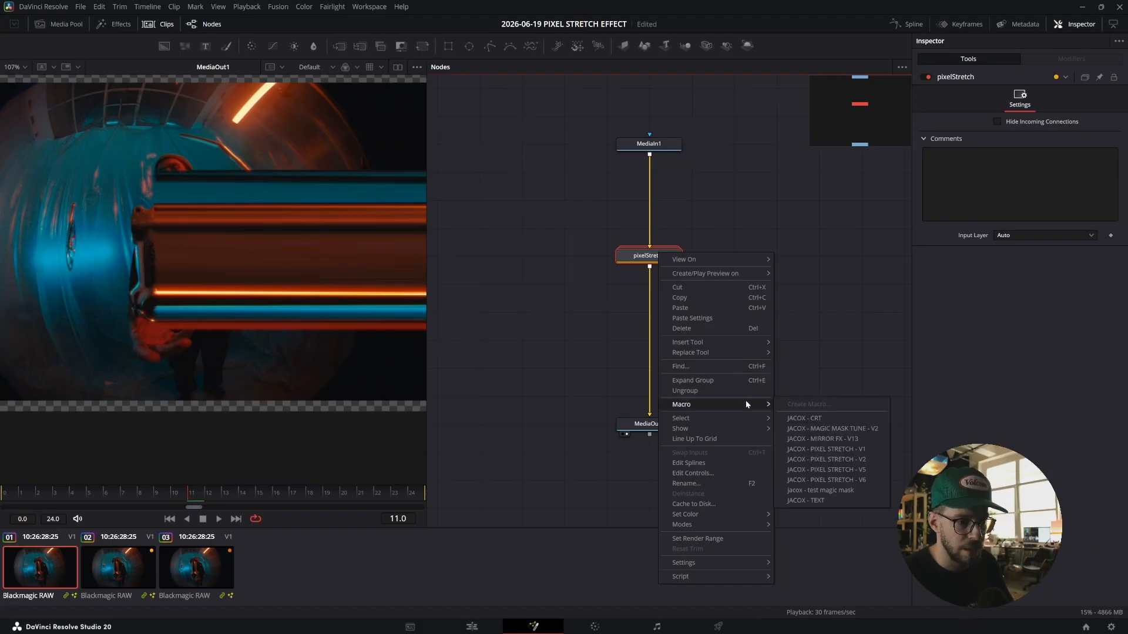
pyautogui.click(780, 245)
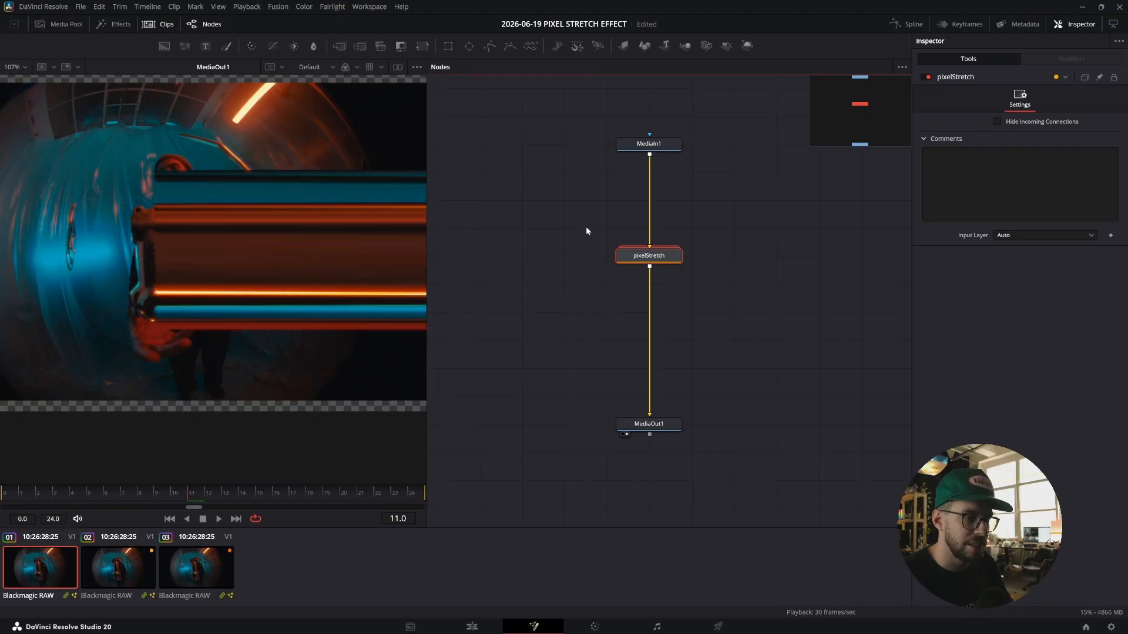
# Return to the first frame and add a Magic Mask node fed by MediaIn1, showing it in the viewer.
pyautogui.scroll(3, 171, 246)
pyautogui.moveTo(188, 493); pyautogui.dragTo(4, 495)
pyautogui.scroll(-3, 231, 278)
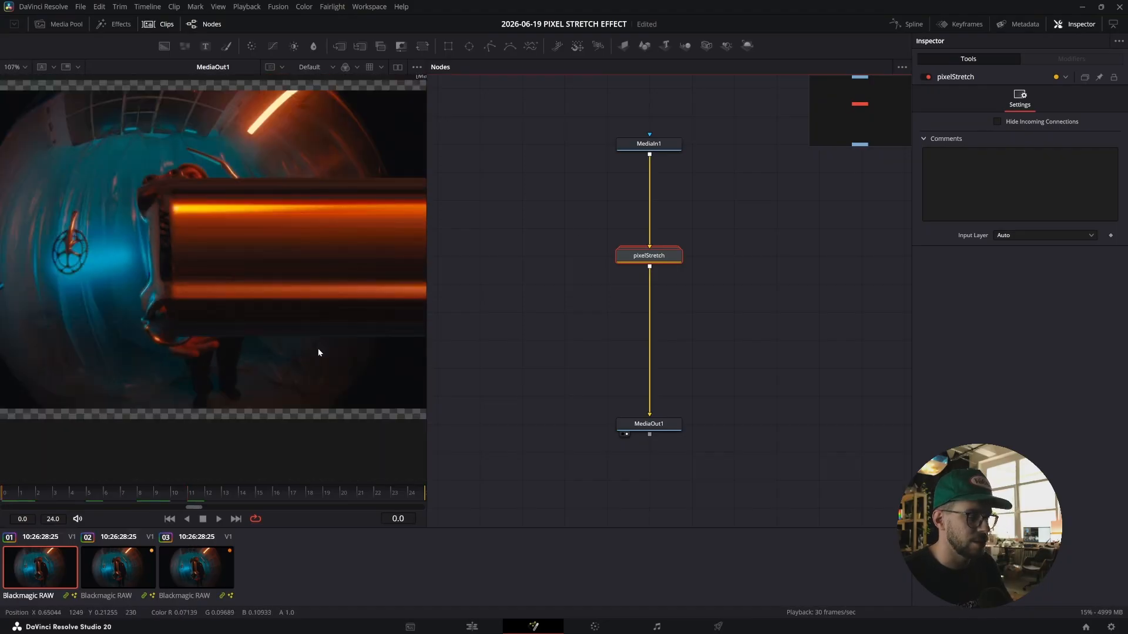
pyautogui.click(667, 148)
pyautogui.hotkey('shift', 'space')
pyautogui.write('magic')
pyautogui.press('Return')
pyautogui.moveTo(675, 177); pyautogui.dragTo(566, 185)
pyautogui.moveTo(613, 148); pyautogui.dragTo(651, 250)
pyautogui.press('2')
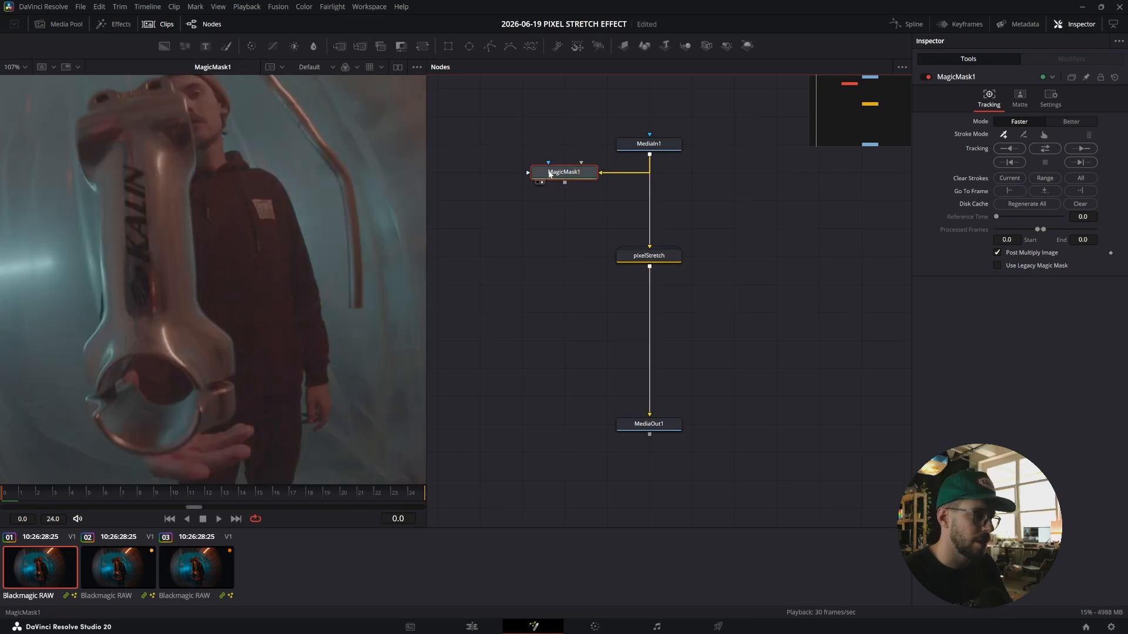
# Mark the handlebar stem with Magic Mask strokes, subtract the clamp opening, and track the mask through the clip.
pyautogui.scroll(-3, 104, 252)
pyautogui.moveTo(169, 219); pyautogui.dragTo(263, 198)
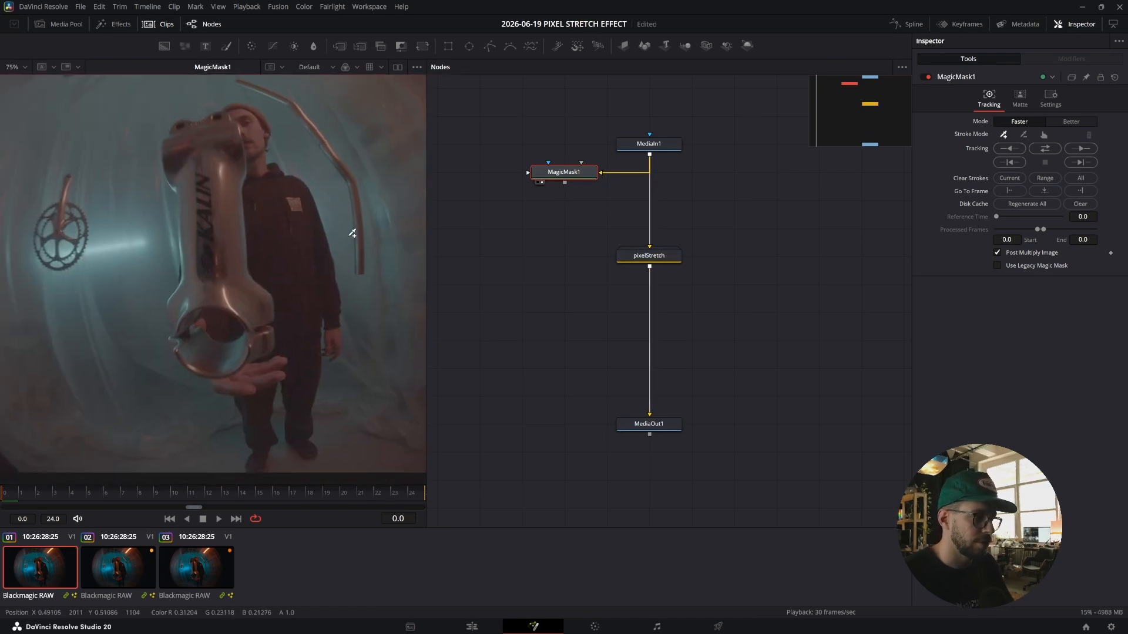
pyautogui.click(198, 141)
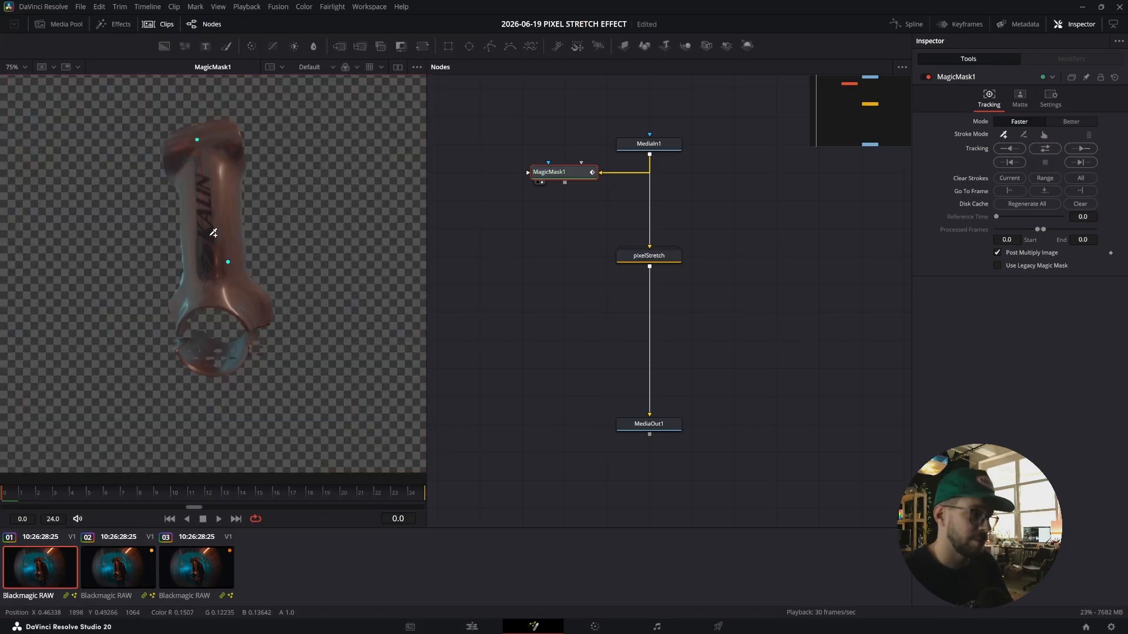
pyautogui.click(218, 352)
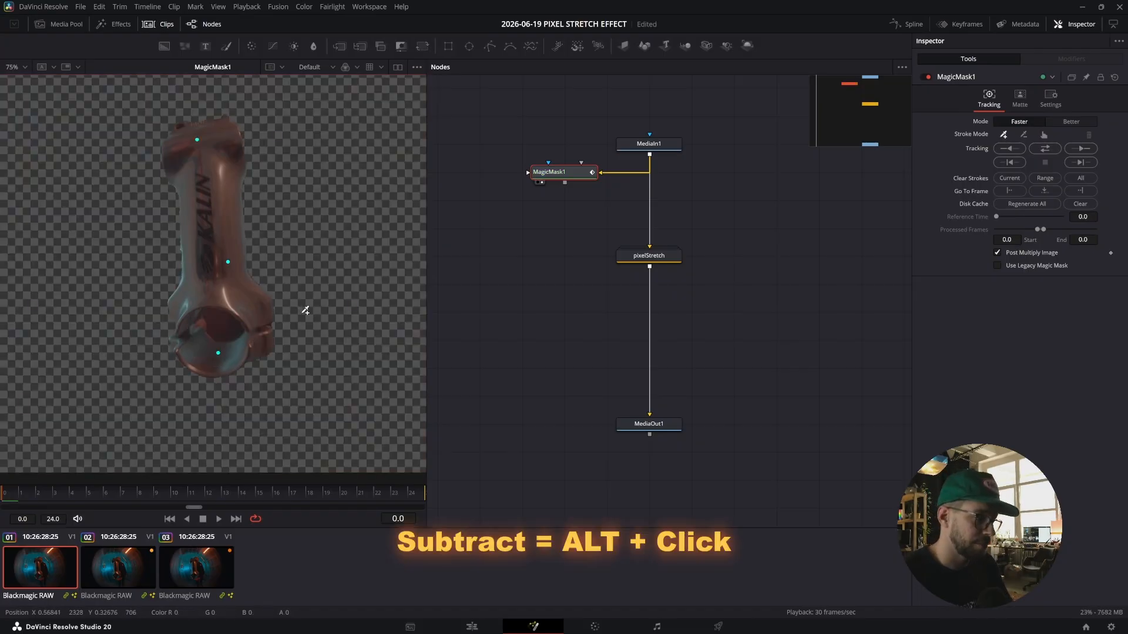
pyautogui.keyDown('alt'); pyautogui.click(226, 326); pyautogui.keyUp('alt')
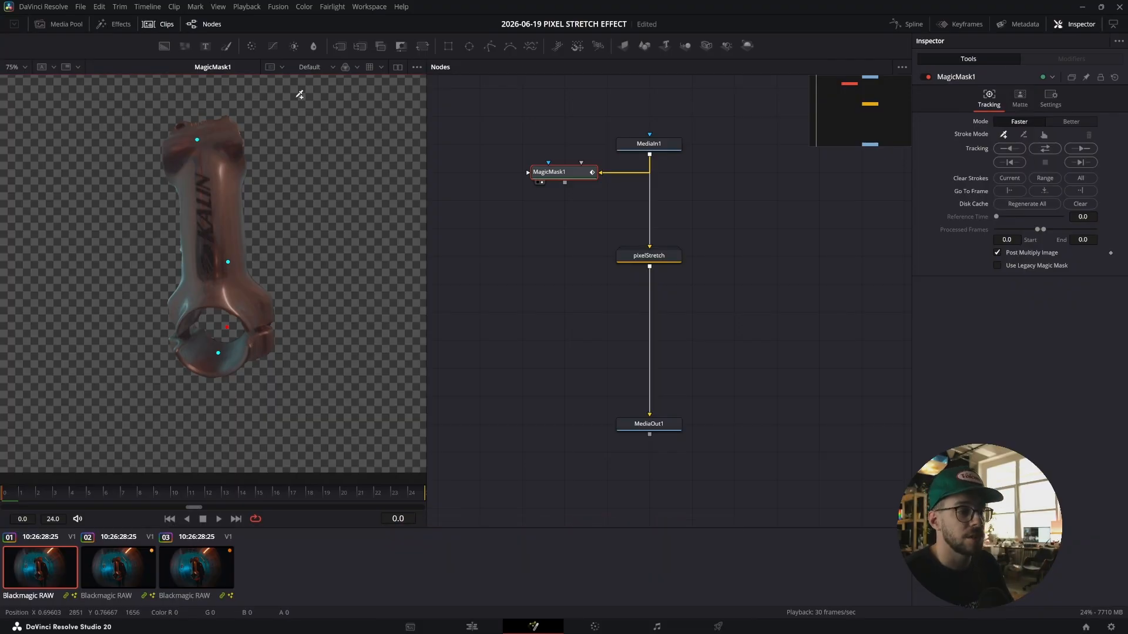
pyautogui.click(1044, 148)
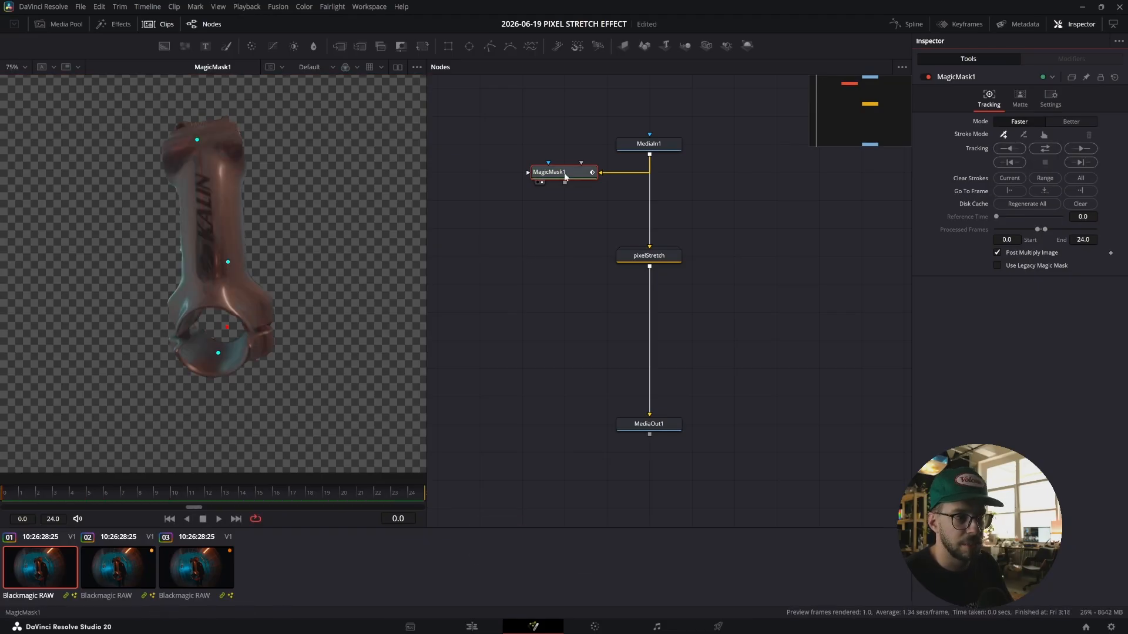
pyautogui.moveTo(565, 176); pyautogui.dragTo(523, 177)
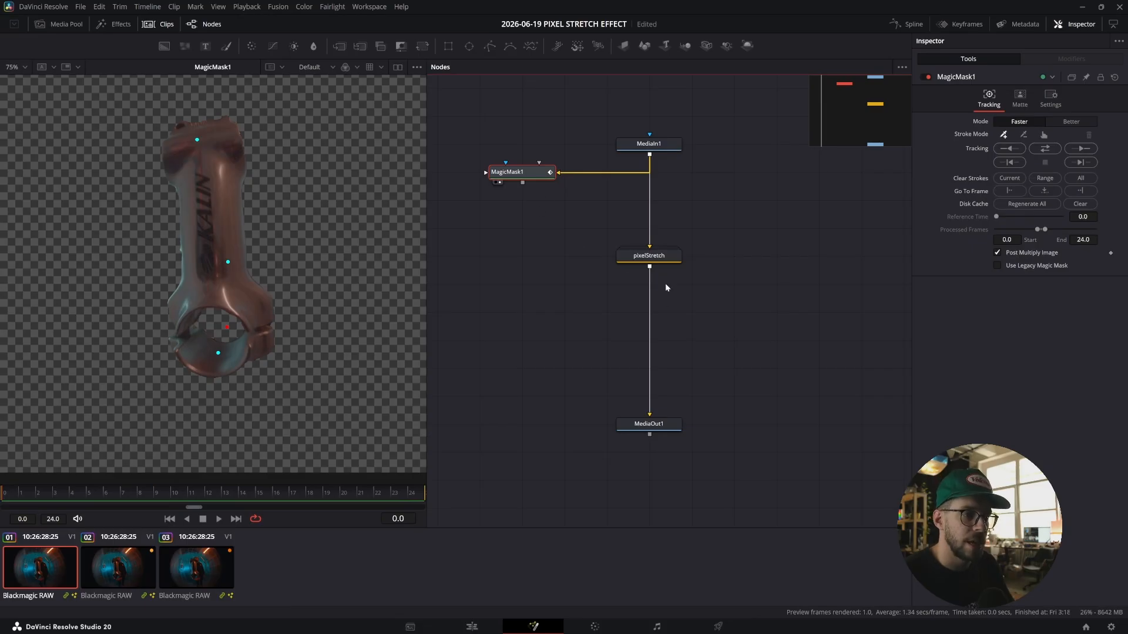
# Merge the Magic Mask output over the pixelStretch group and place the Merge node below it.
pyautogui.click(661, 259)
pyautogui.moveTo(522, 183); pyautogui.dragTo(651, 269)
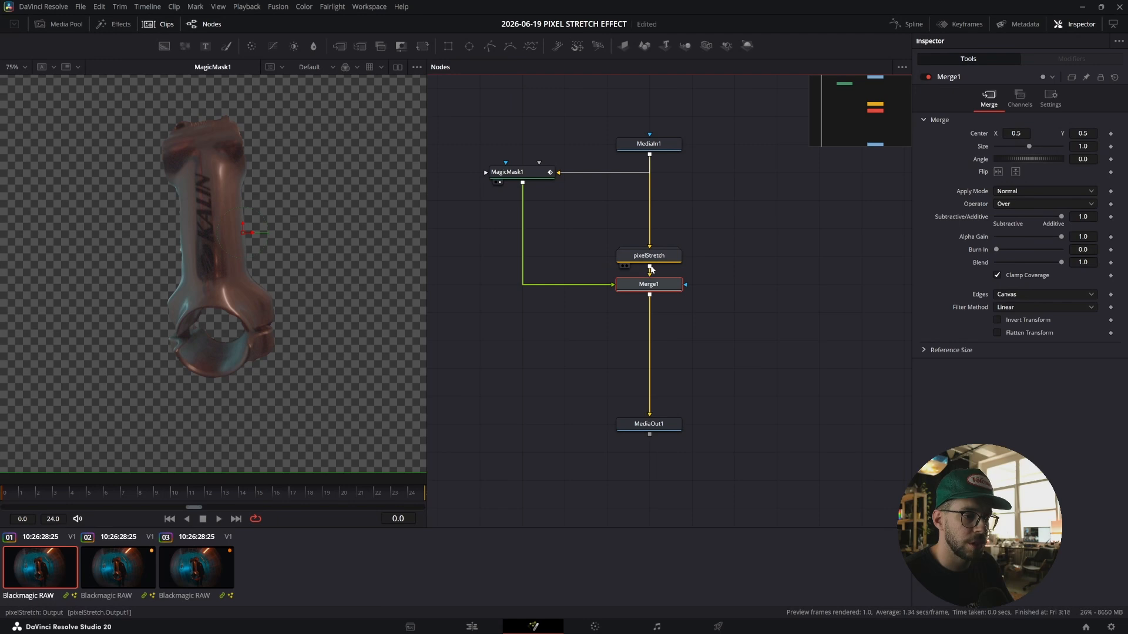
pyautogui.press('1')
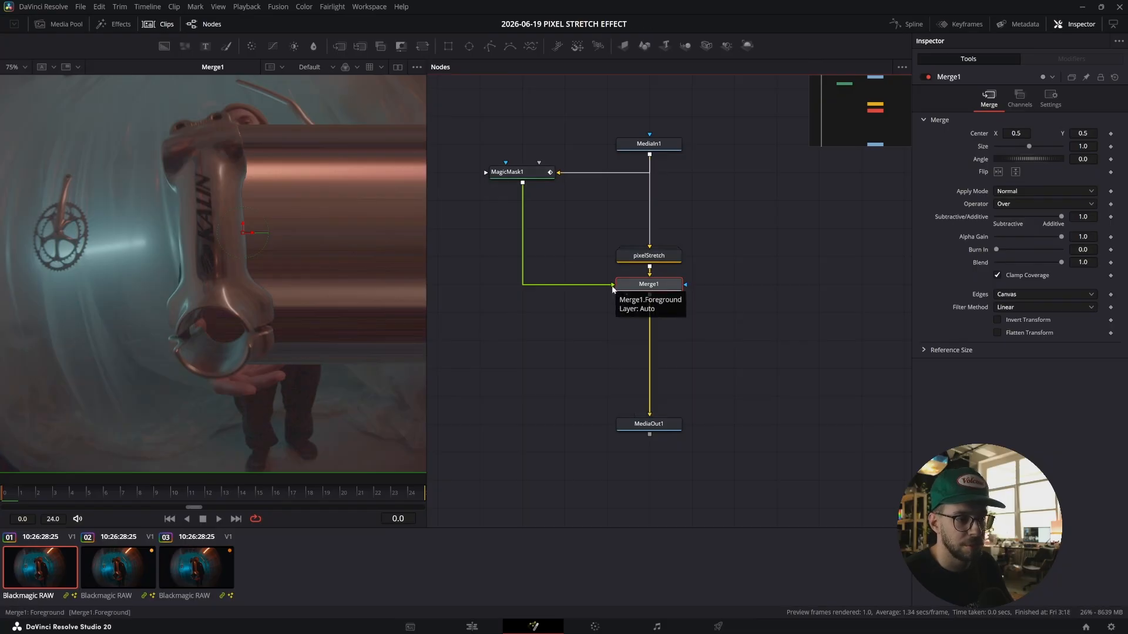
pyautogui.moveTo(612, 289); pyautogui.dragTo(613, 317)
pyautogui.click(661, 255)
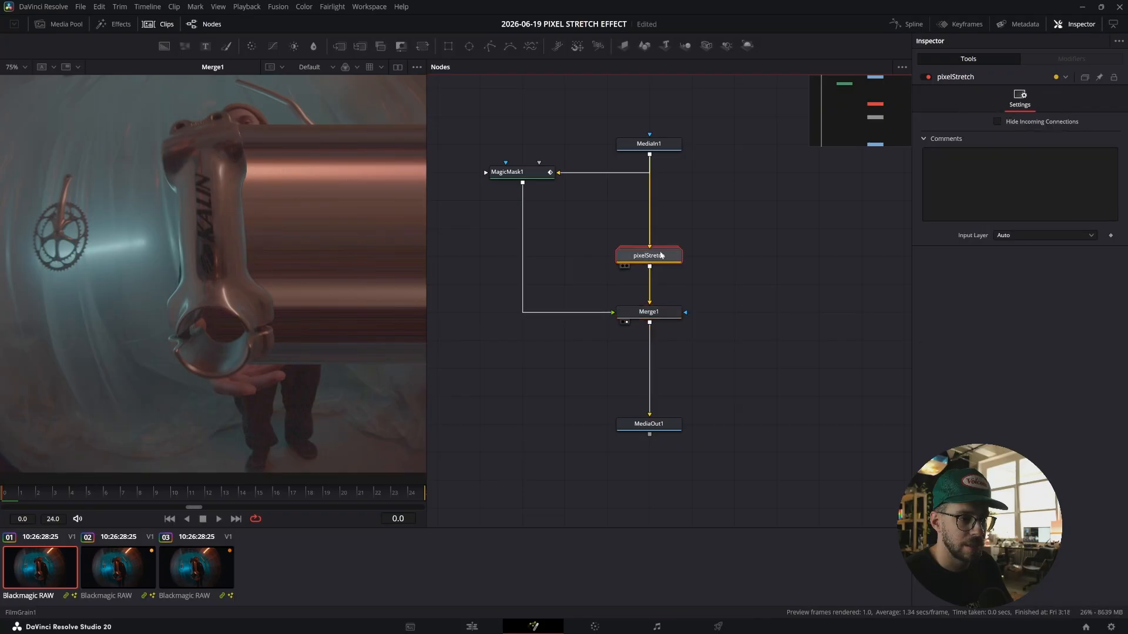
pyautogui.click(630, 312)
# Insert a Drop Shadow after the Magic Mask and set its shadow strength to 0.126.
pyautogui.click(535, 177)
pyautogui.hotkey('shift', 'space')
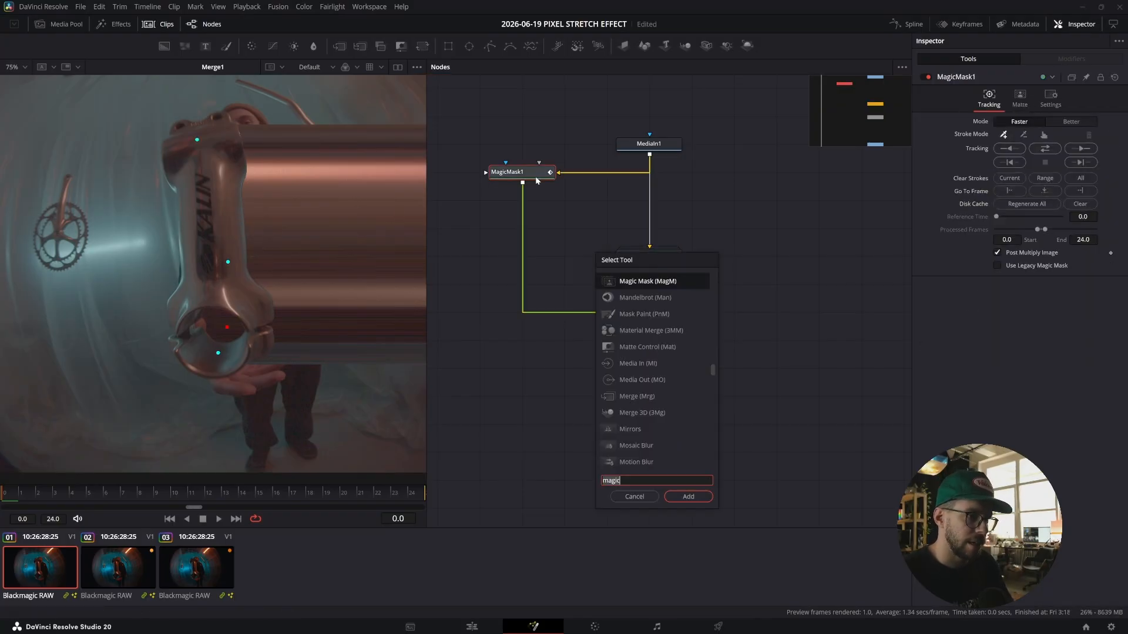
pyautogui.write('drops')
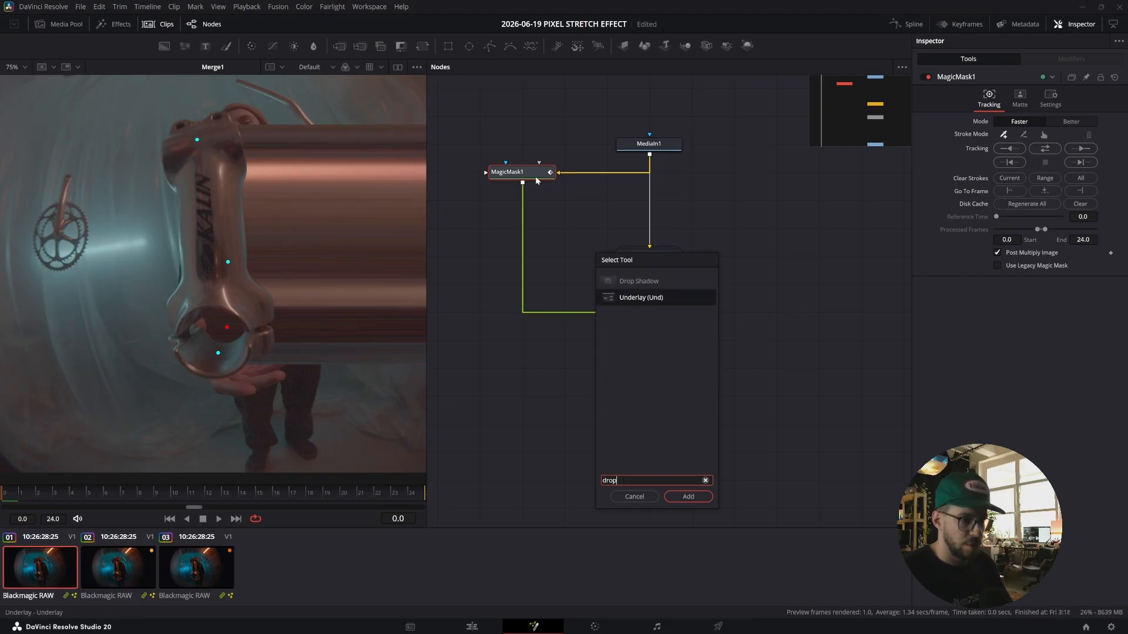
pyautogui.press('Return')
pyautogui.moveTo(1027, 122); pyautogui.dragTo(997, 126)
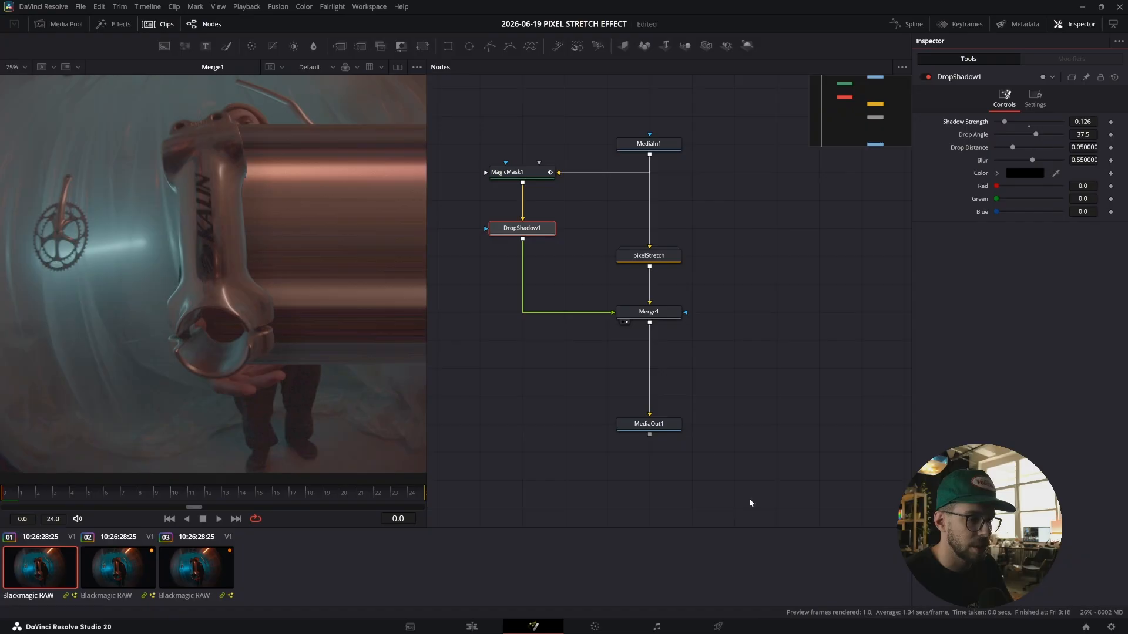
# View the final output to check the masked stem with its drop shadow.
pyautogui.click(664, 429)
pyautogui.press('1')
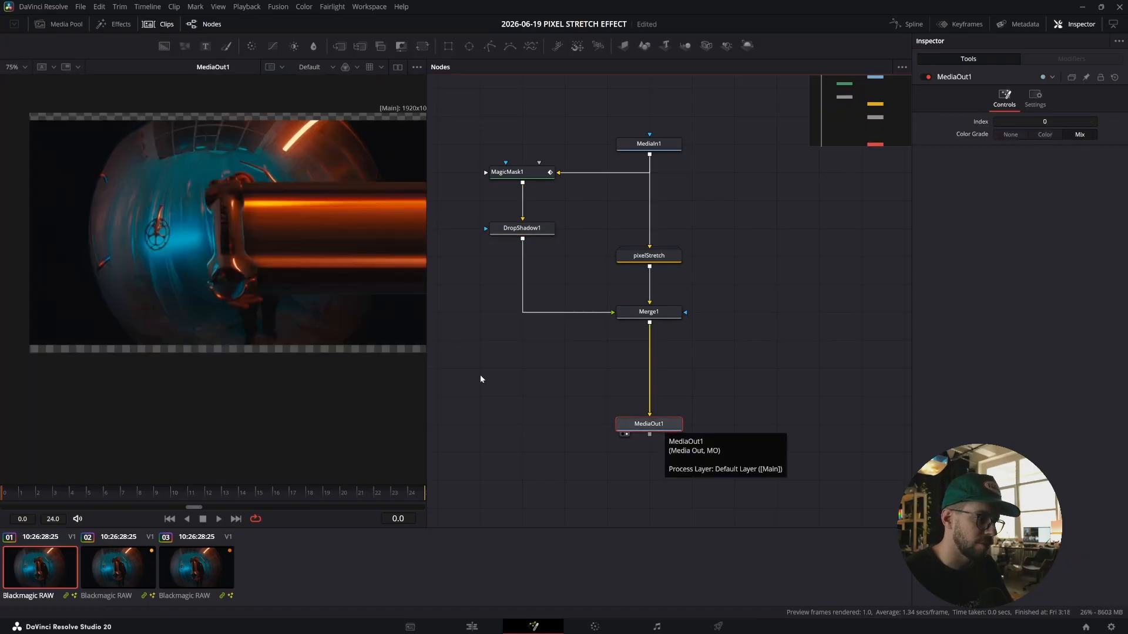
pyautogui.click(544, 229)
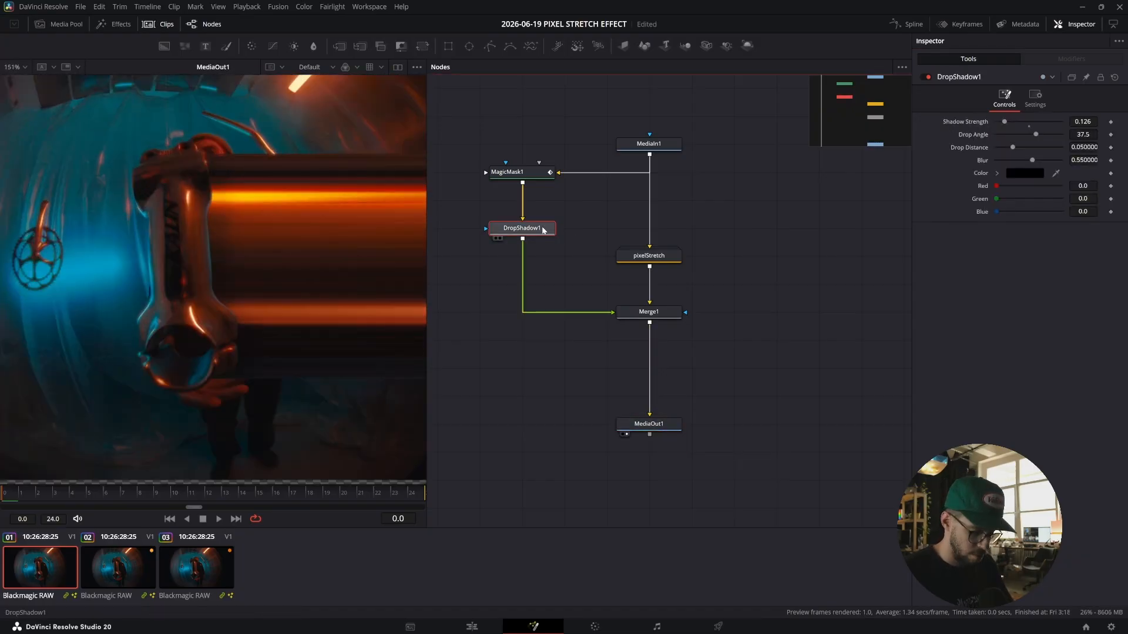
pyautogui.moveTo(470, 152); pyautogui.dragTo(511, 240)
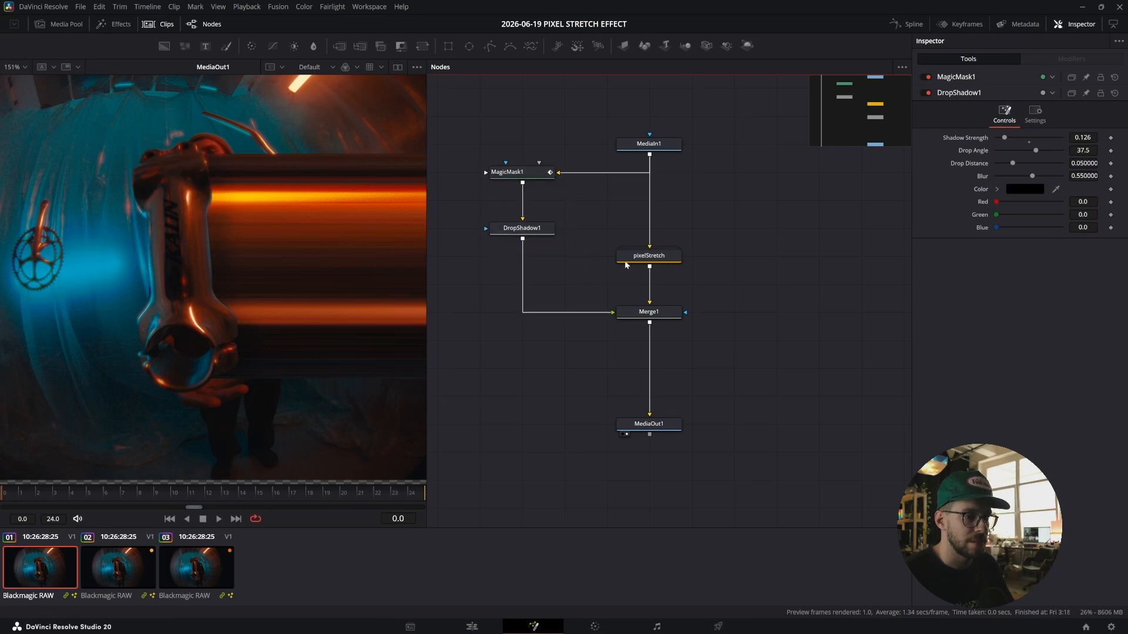
# Add a Tracker node and route it between MediaIn1 and the Magic Mask.
pyautogui.scroll(1, 727, 217)
pyautogui.click(675, 275)
pyautogui.scroll(-2, 681, 223)
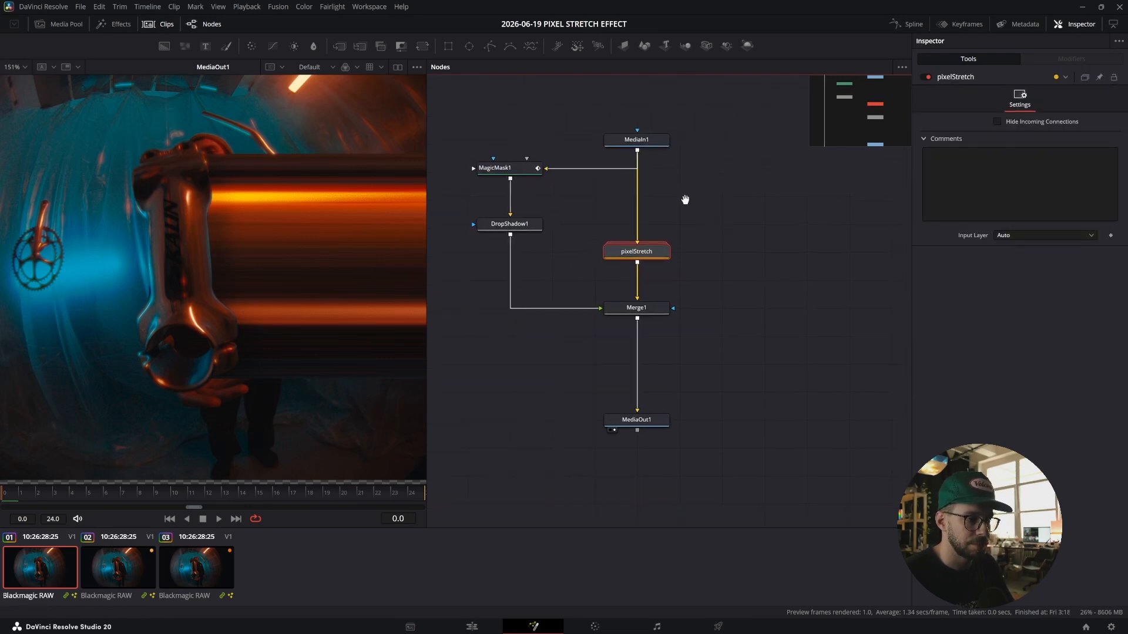
pyautogui.click(657, 127)
pyautogui.hotkey('shift', 'space')
pyautogui.write('trac')
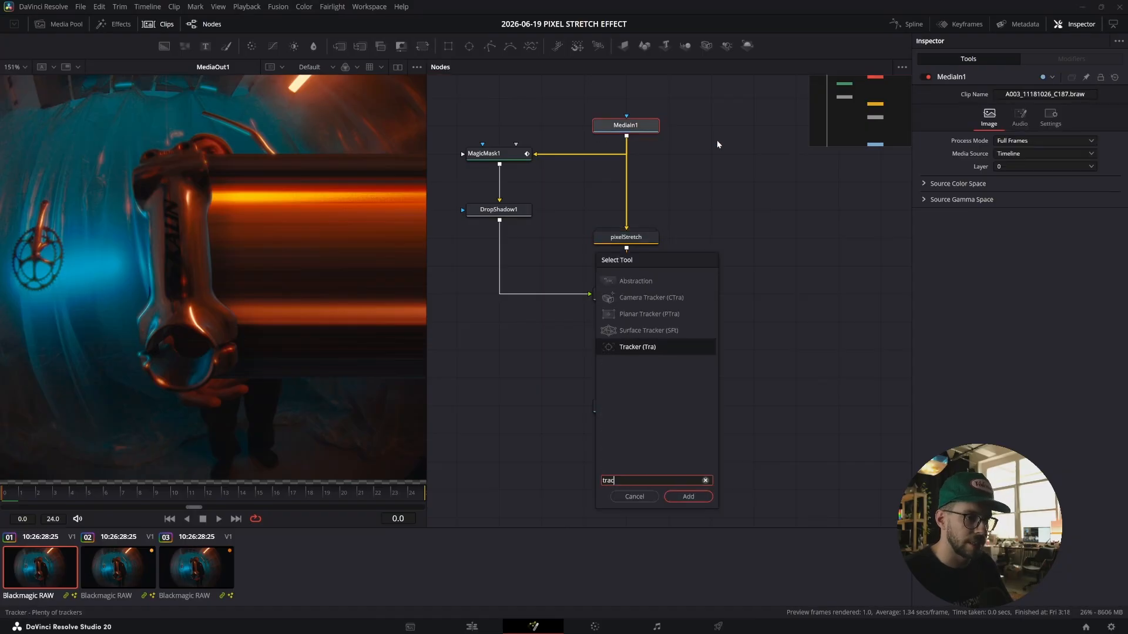
pyautogui.press('Return')
pyautogui.moveTo(544, 127); pyautogui.dragTo(755, 155)
pyautogui.moveTo(662, 126); pyautogui.dragTo(659, 238)
pyautogui.moveTo(751, 155); pyautogui.dragTo(752, 183)
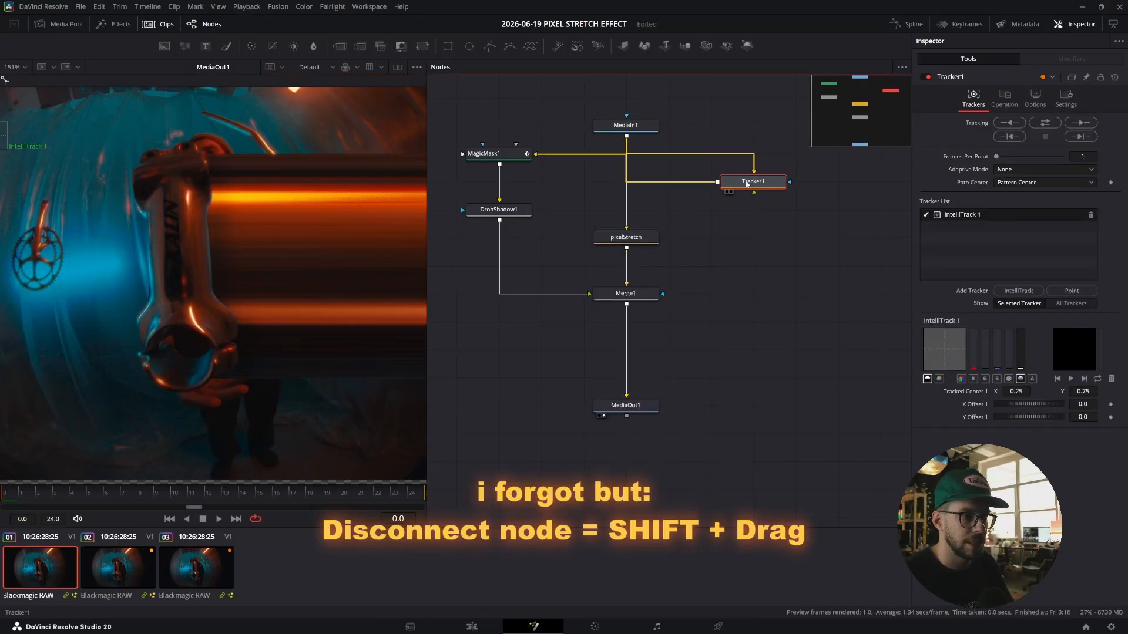
pyautogui.moveTo(626, 137); pyautogui.dragTo(512, 156)
pyautogui.moveTo(755, 179); pyautogui.dragTo(783, 155)
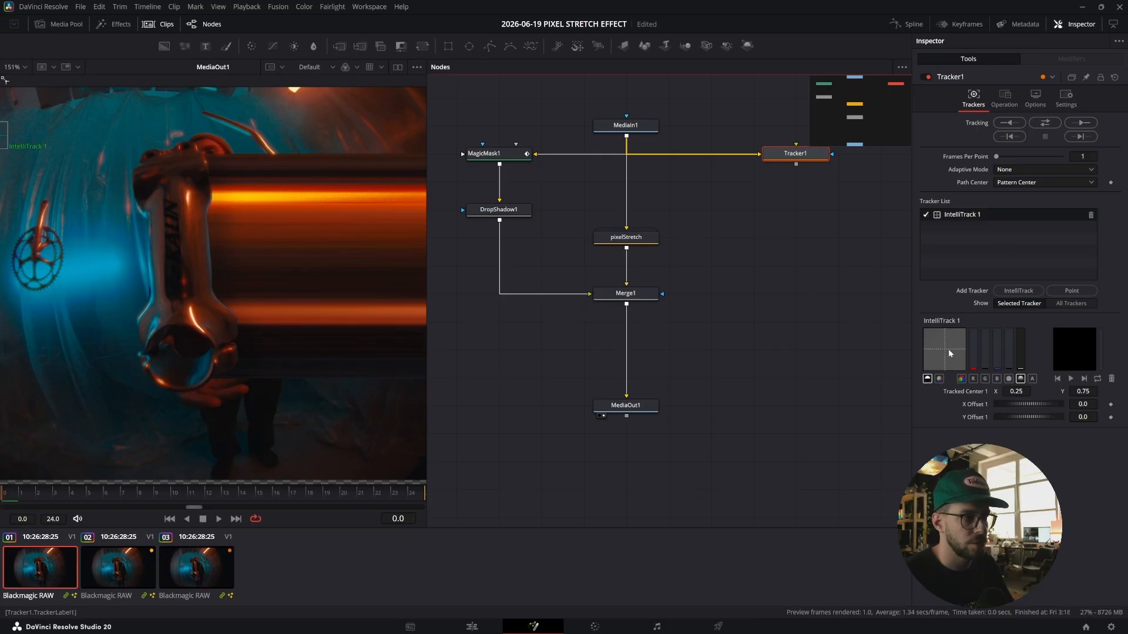
# View the Tracker and place its tracking pattern on the top of the handlebar stem.
pyautogui.press('1')
pyautogui.scroll(-5, 178, 144)
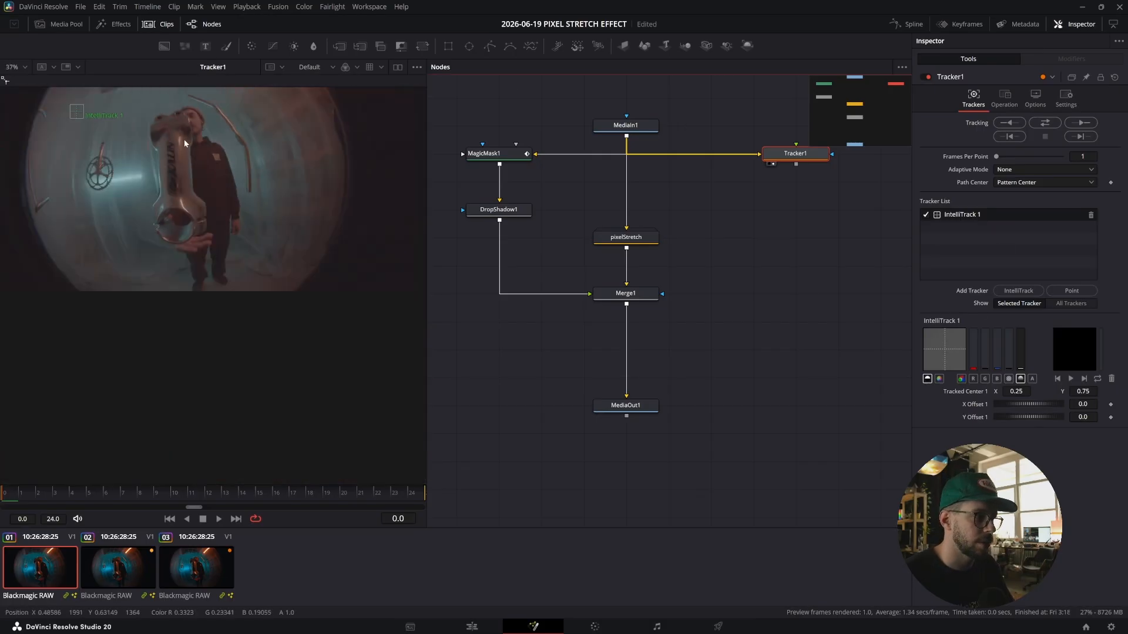
pyautogui.scroll(3, 226, 175)
pyautogui.moveTo(44, 137); pyautogui.dragTo(244, 141)
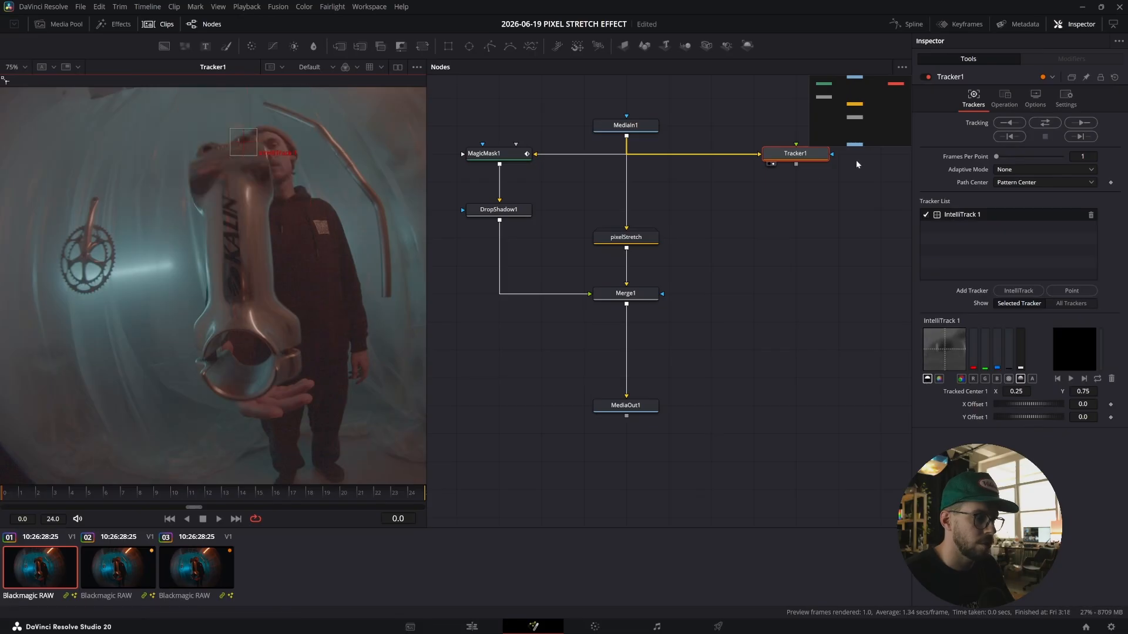
# Track the handlebar-stem pattern bidirectionally through the clip.
pyautogui.click(1045, 122)
pyautogui.moveTo(709, 293); pyautogui.dragTo(662, 296)
# Open the pixelStretch group and ungroup it, tidying the freed nodes in the node graph.
pyautogui.doubleClick(595, 236)
pyautogui.moveTo(592, 225); pyautogui.dragTo(666, 198)
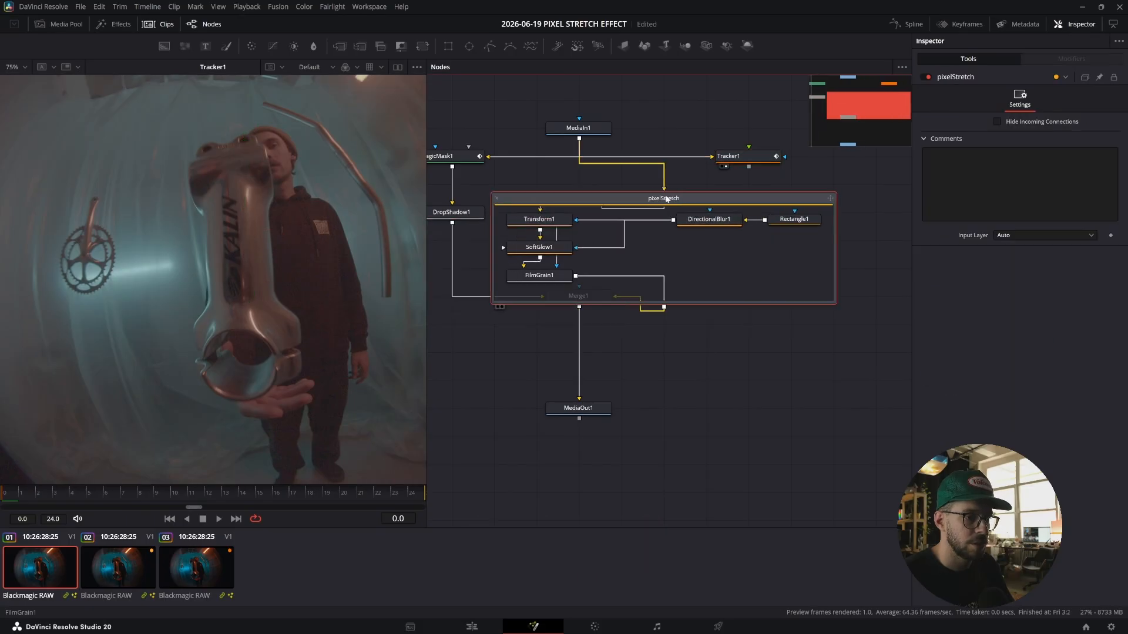
pyautogui.rightClick(666, 199)
pyautogui.click(704, 241)
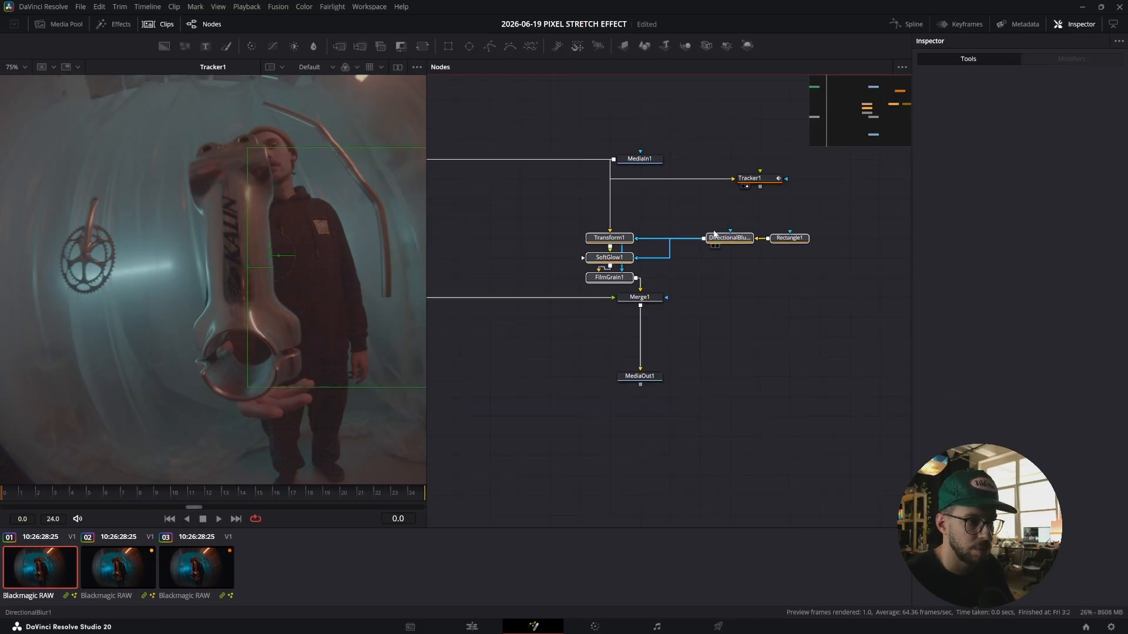
pyautogui.moveTo(713, 233); pyautogui.dragTo(730, 227)
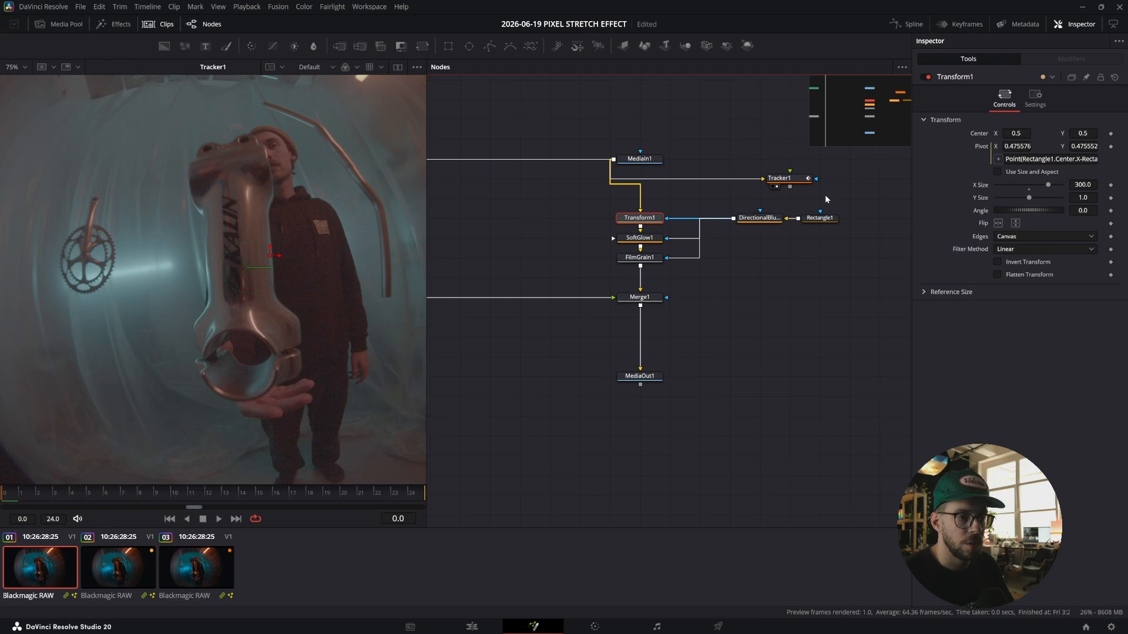
# Show Tracker1 and Rectangle1 together in the Inspector and expand the Rectangle1 controls.
pyautogui.keyDown('ctrl'); pyautogui.click(819, 218); pyautogui.keyUp('ctrl')
pyautogui.keyDown('ctrl'); pyautogui.click(780, 178); pyautogui.keyUp('ctrl')
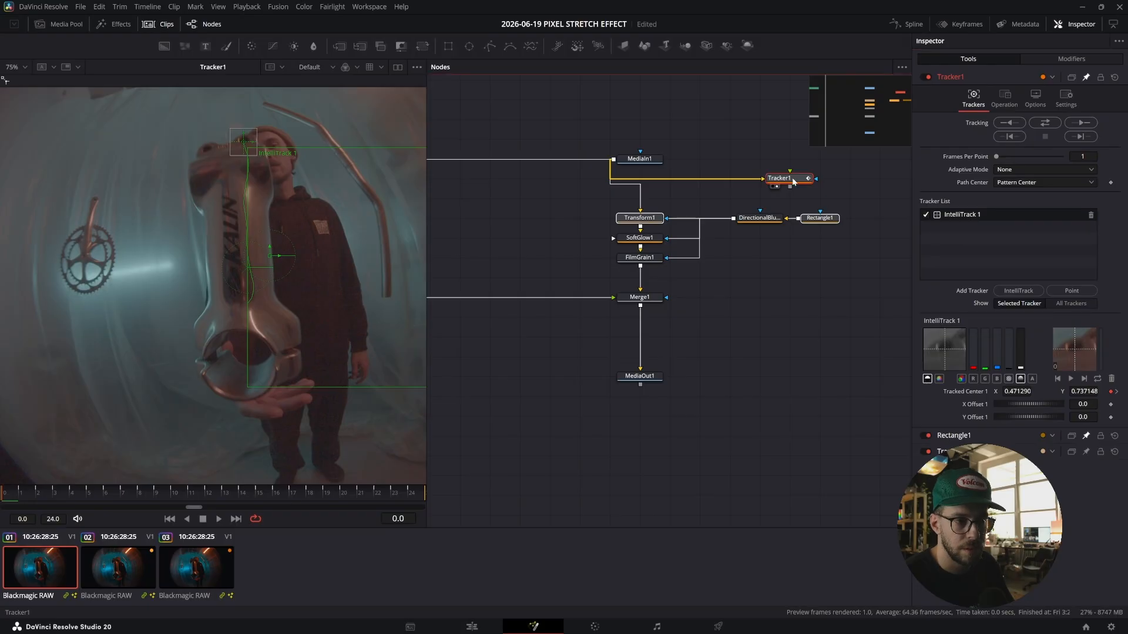
pyautogui.click(812, 260)
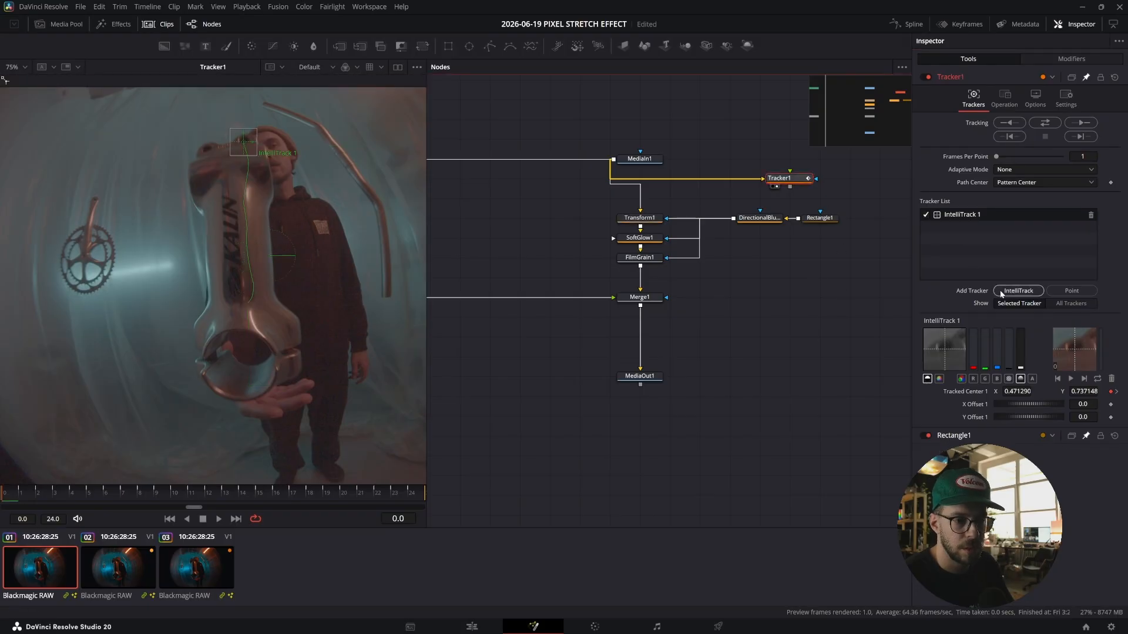
pyautogui.click(996, 438)
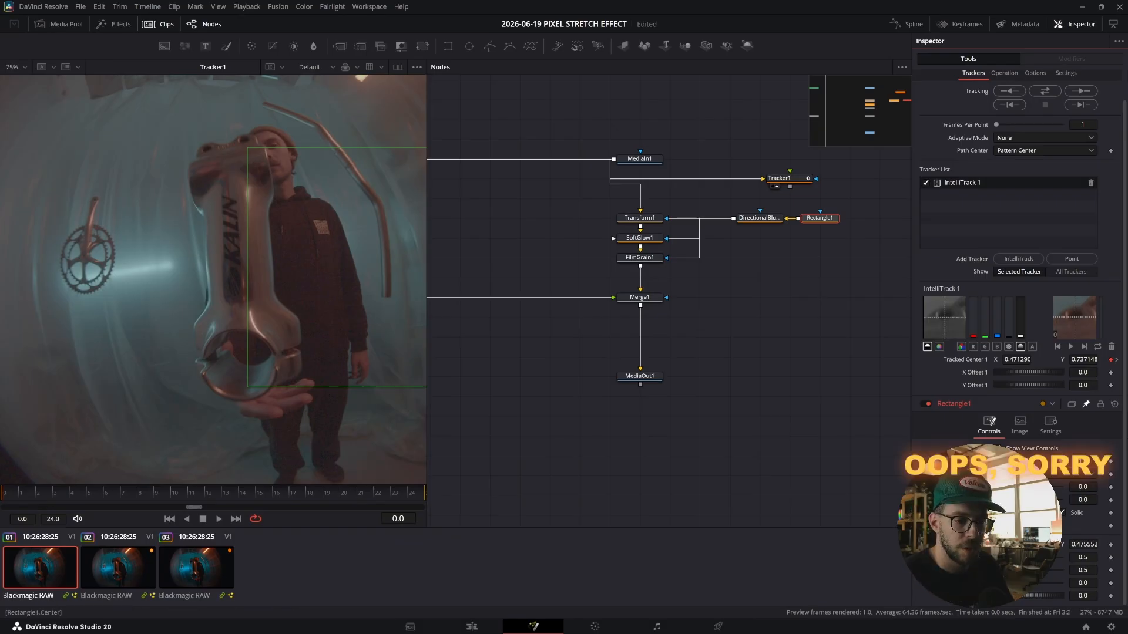
# Add an expression to Rectangle1's center: Point(Tracker1.TrackedCenter1.X, Tracker1.TrackedCenter1.Y).
pyautogui.rightClick(978, 544)
pyautogui.click(1006, 469)
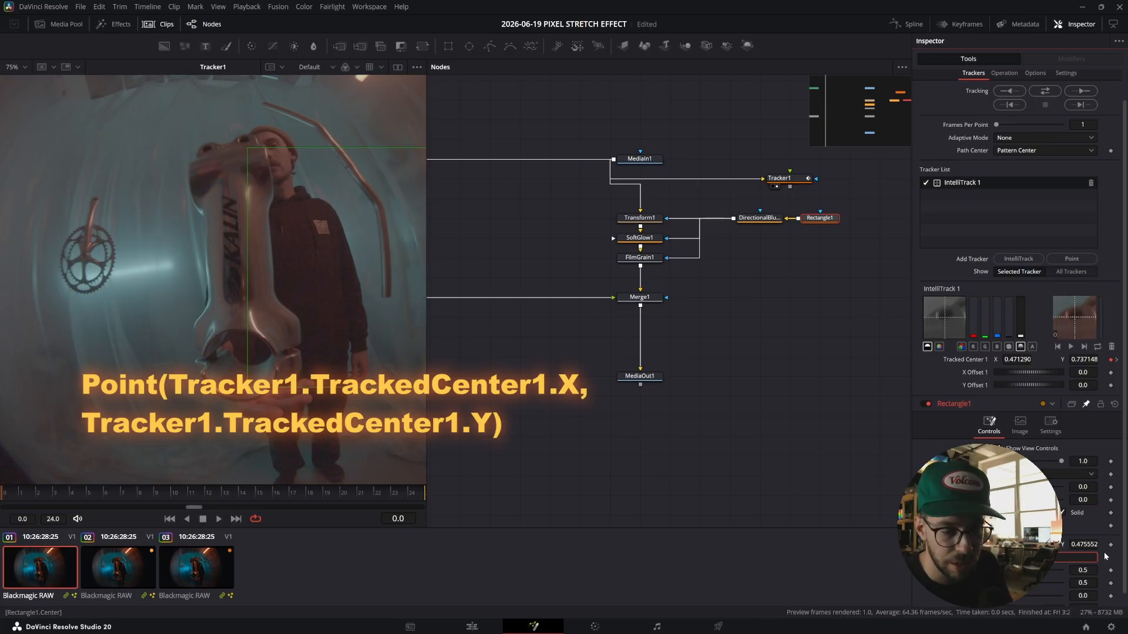
pyautogui.moveTo(998, 558); pyautogui.dragTo(1009, 360)
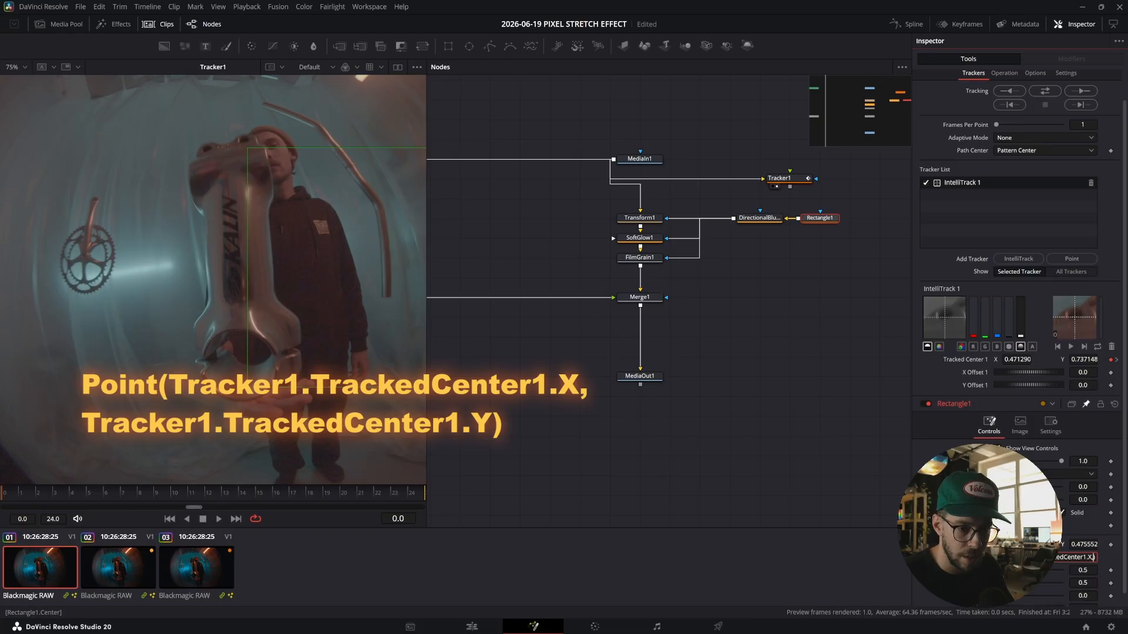
pyautogui.press('BackSpace')
pyautogui.write('Y')
pyautogui.click(732, 317)
pyautogui.scroll(-2, 161, 229)
pyautogui.scroll(1, 161, 216)
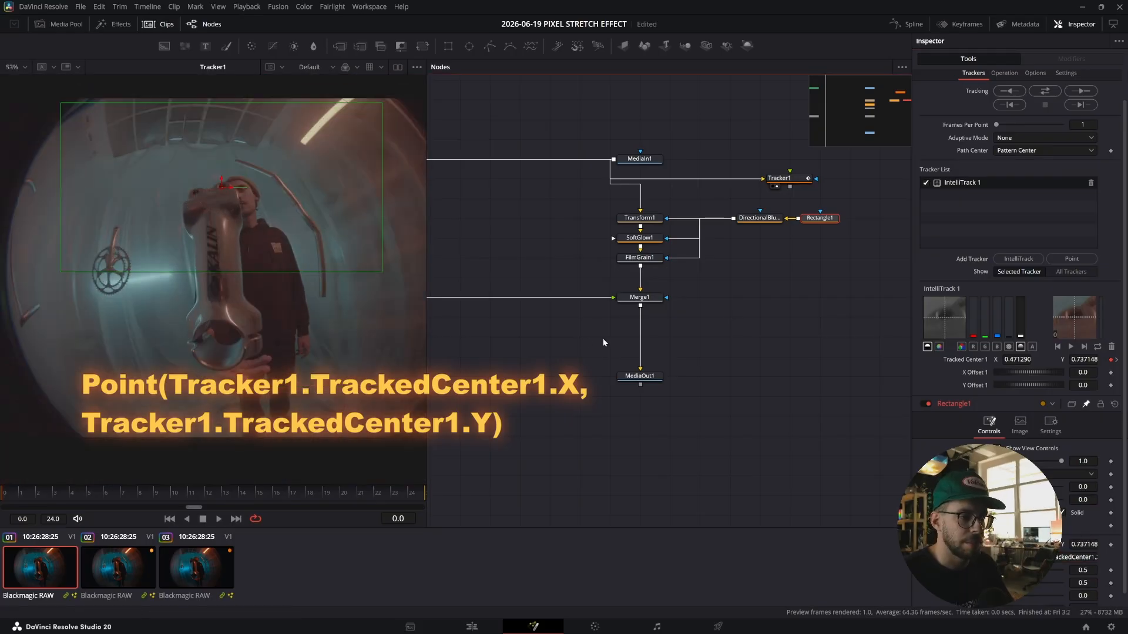
# View MediaOut1 and play back to check the rectangle following the tracked stem.
pyautogui.click(642, 377)
pyautogui.press('2')
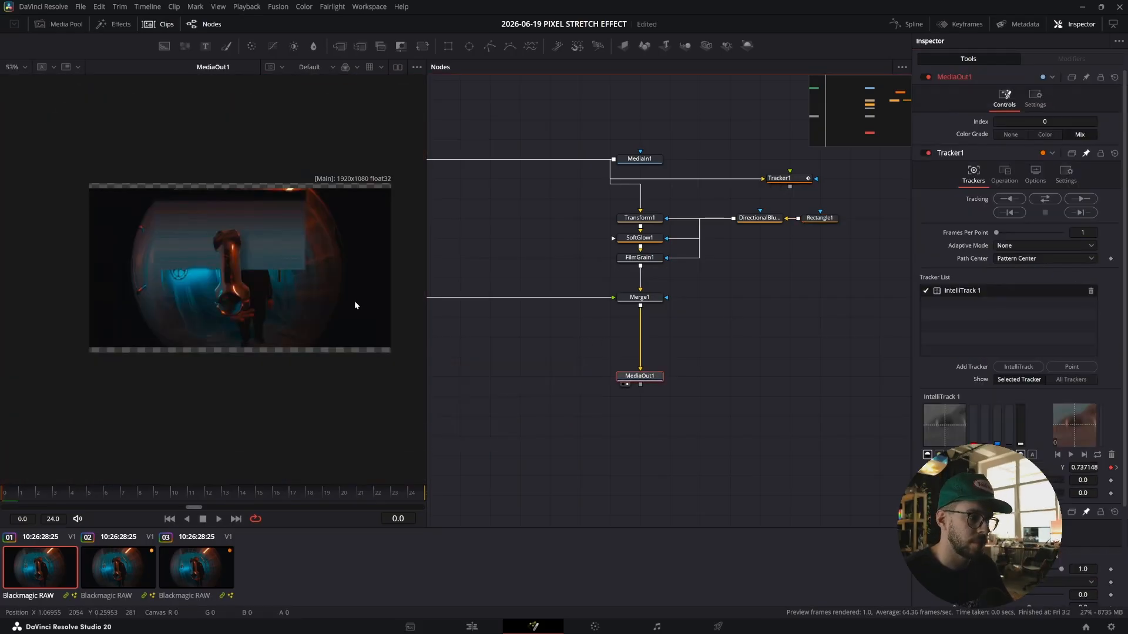
pyautogui.scroll(1, 217, 244)
pyautogui.press('space')
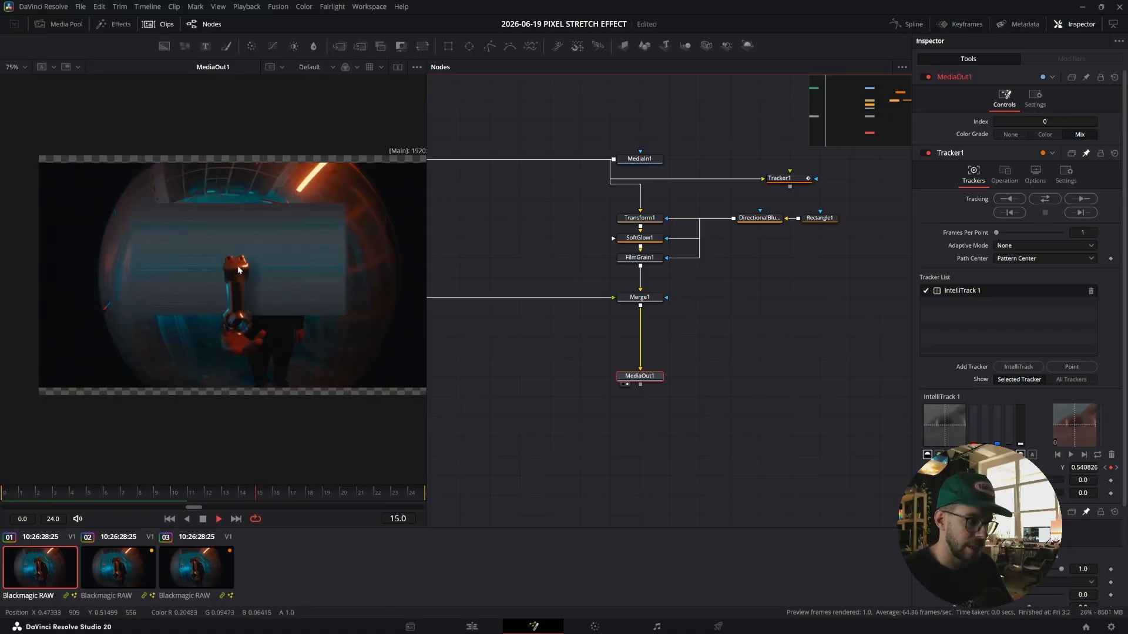
pyautogui.press('space')
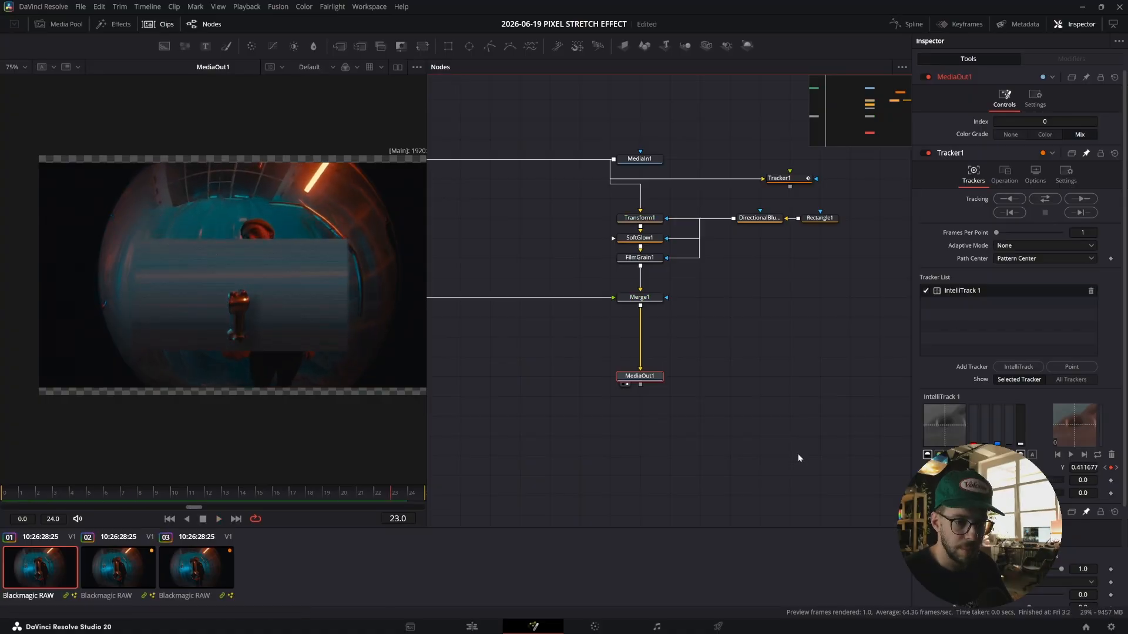
pyautogui.scroll(-2, 1010, 352)
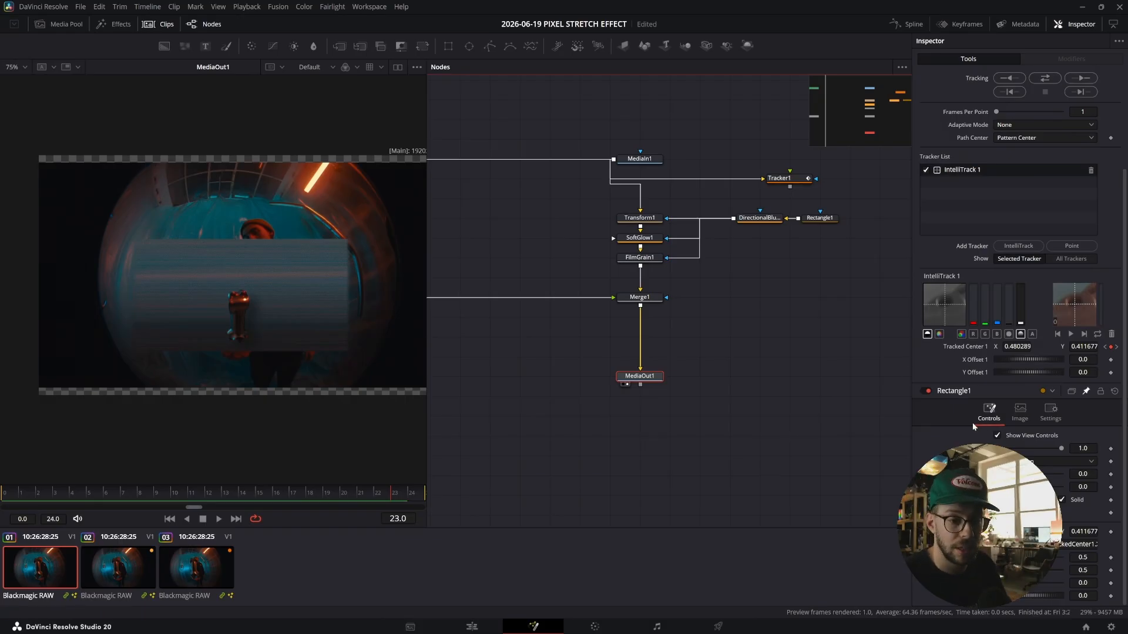
# Extend the center expression to Point(Tracker1.TrackedCenter1.X+Tracker1.XOffset1, Tracker1.TrackedCenter1.Y+Tracker1.YOffset1).
pyautogui.click(1039, 545)
pyautogui.press('End')
pyautogui.write('+')
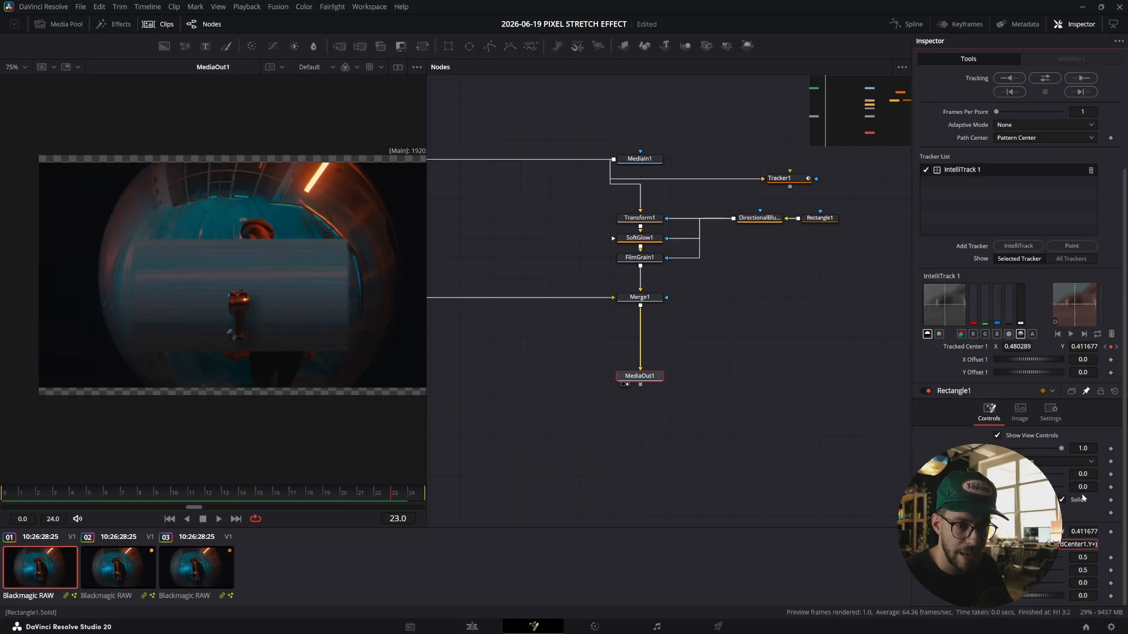
pyautogui.moveTo(993, 545); pyautogui.dragTo(1093, 373)
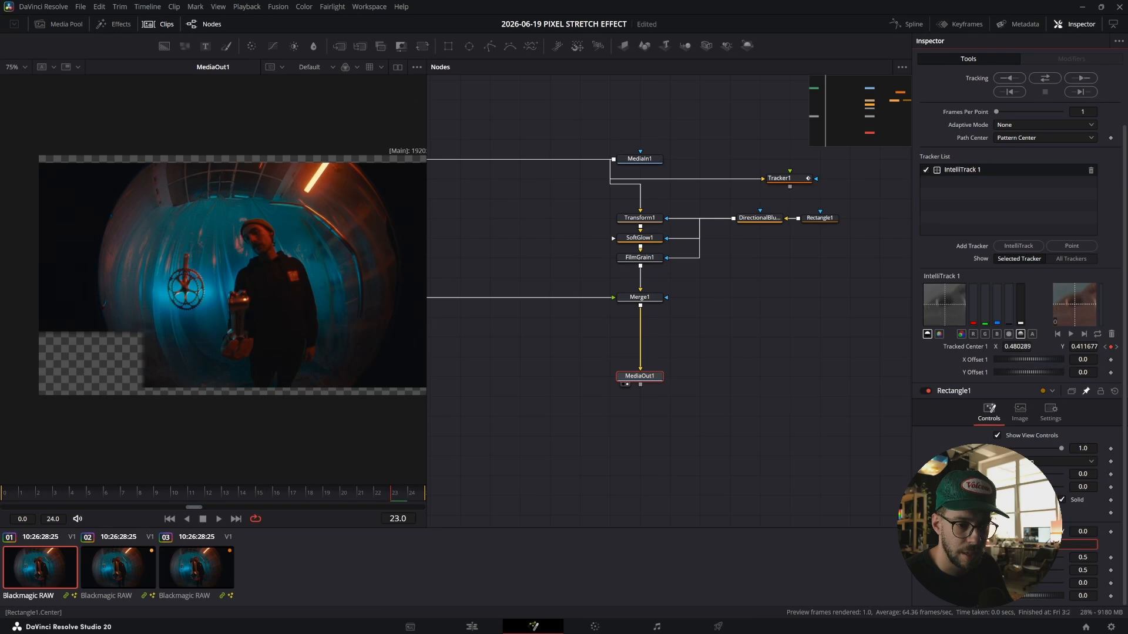
pyautogui.click(1089, 543)
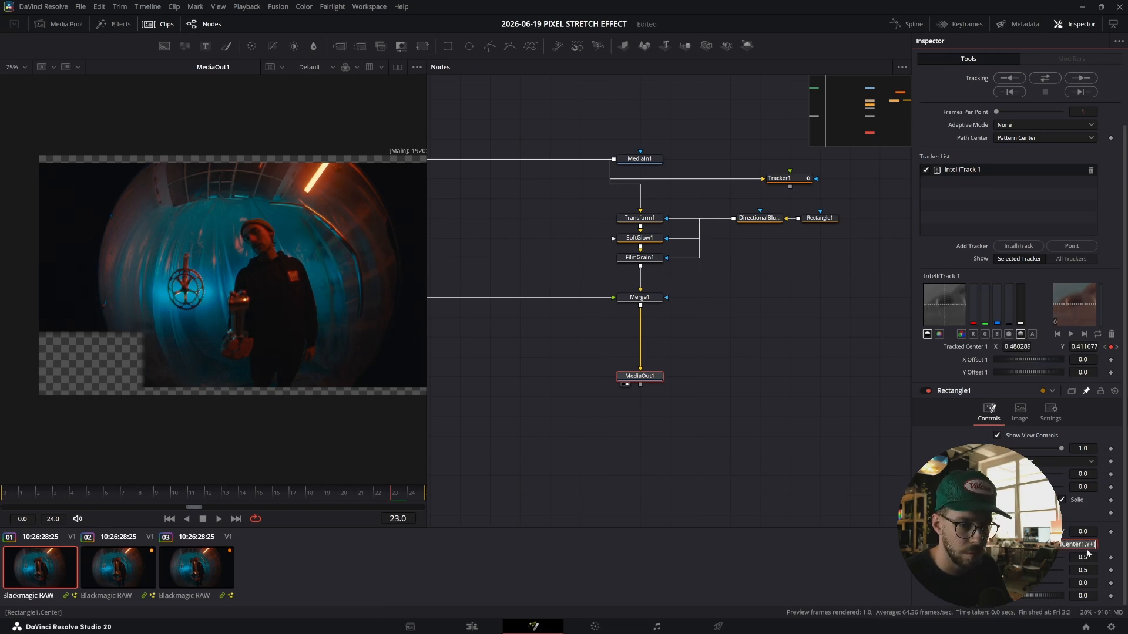
pyautogui.moveTo(992, 545); pyautogui.dragTo(978, 373)
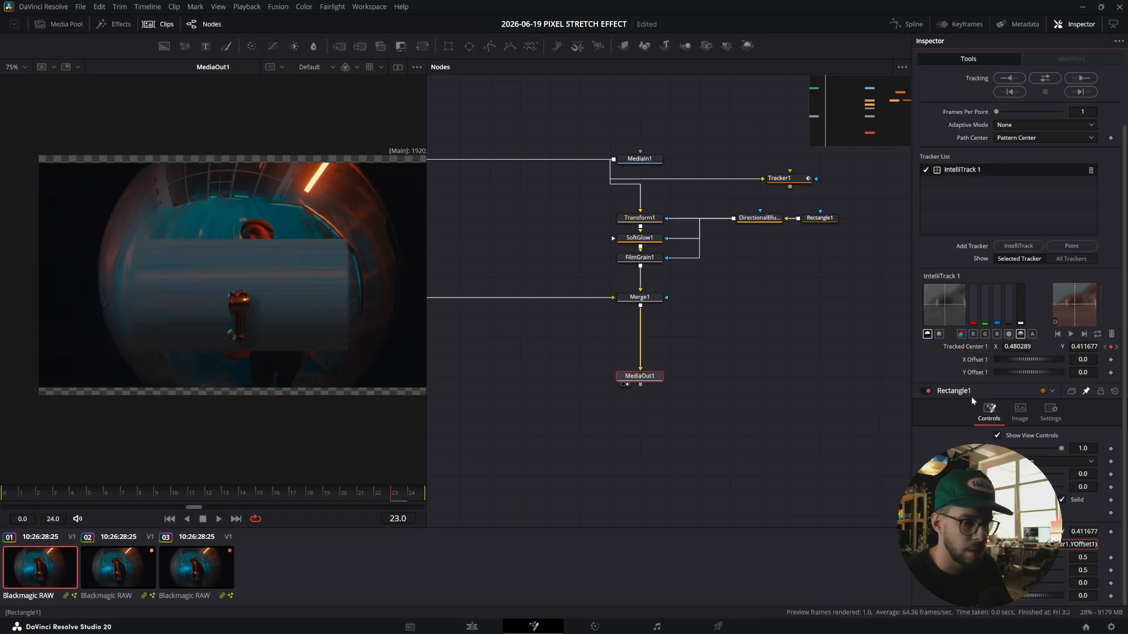
pyautogui.press('Home')
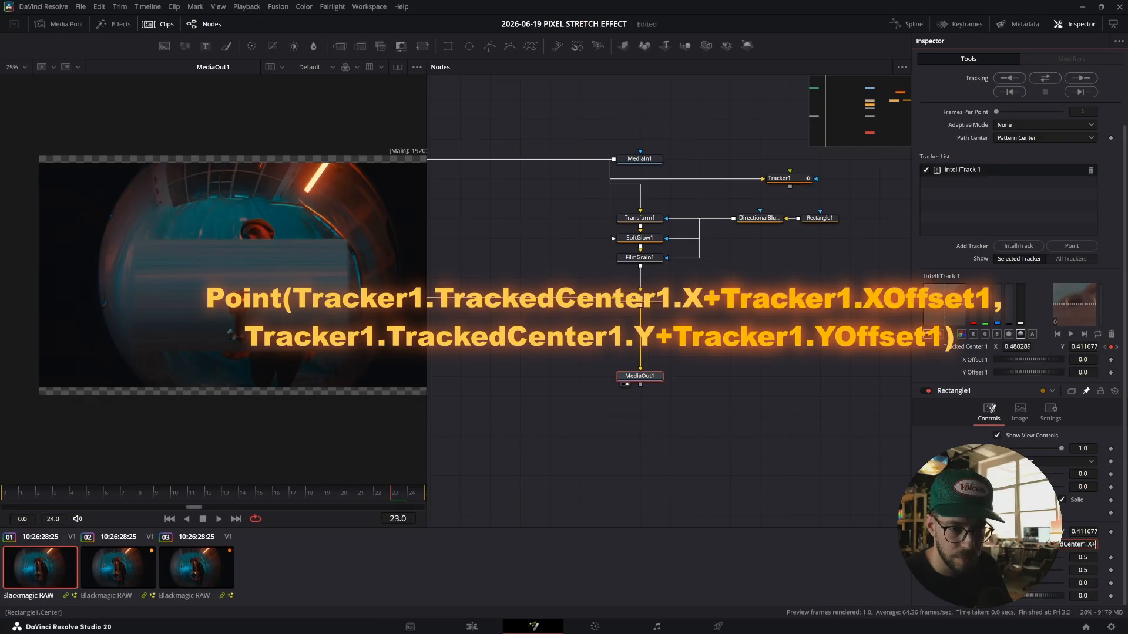
pyautogui.moveTo(989, 545); pyautogui.dragTo(977, 363)
pyautogui.click(800, 439)
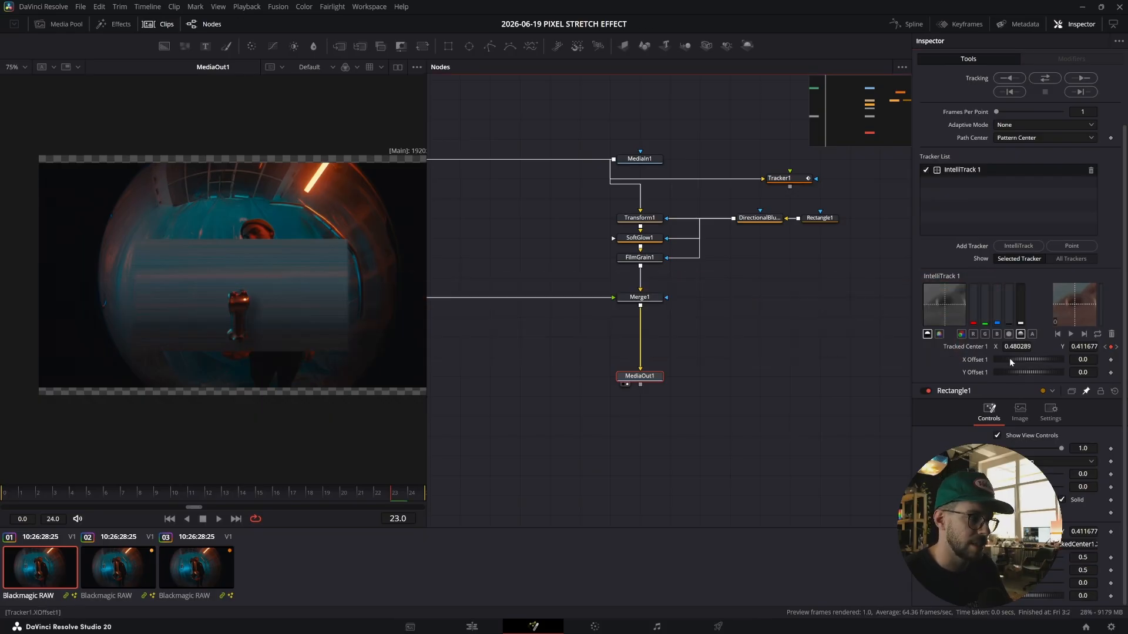
# Set the tracker X offset to about 0.25 and Y offset about -0.08, then play back the stretched stem.
pyautogui.moveTo(1016, 358); pyautogui.dragTo(912, 379)
pyautogui.press('space')
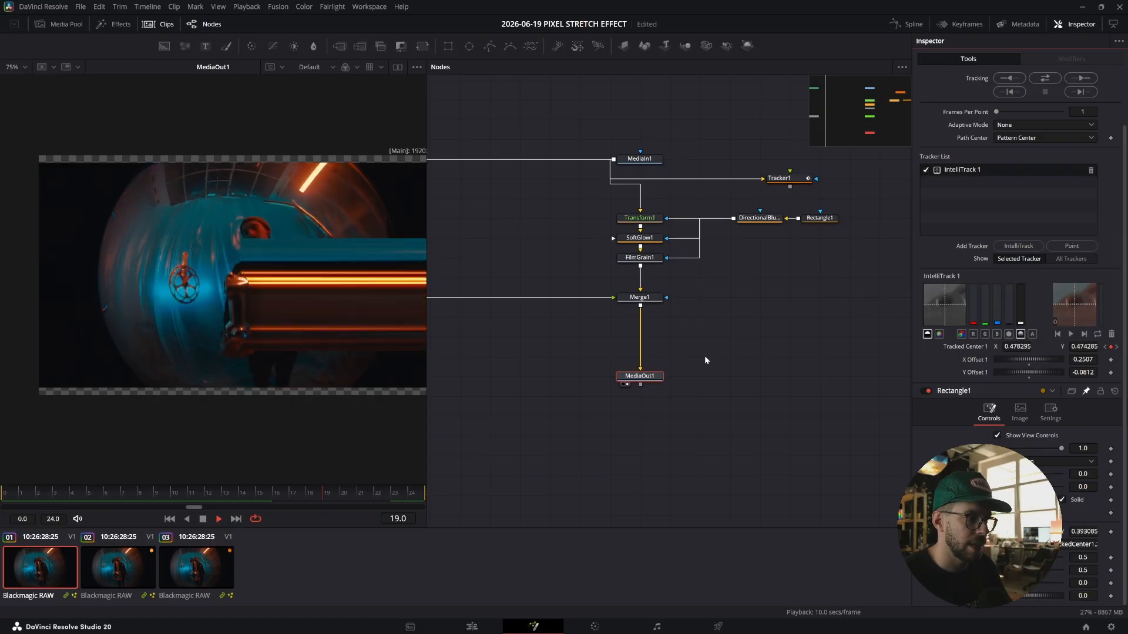
pyautogui.press('space')
pyautogui.scroll(3, 239, 301)
pyautogui.moveTo(238, 301); pyautogui.dragTo(207, 249)
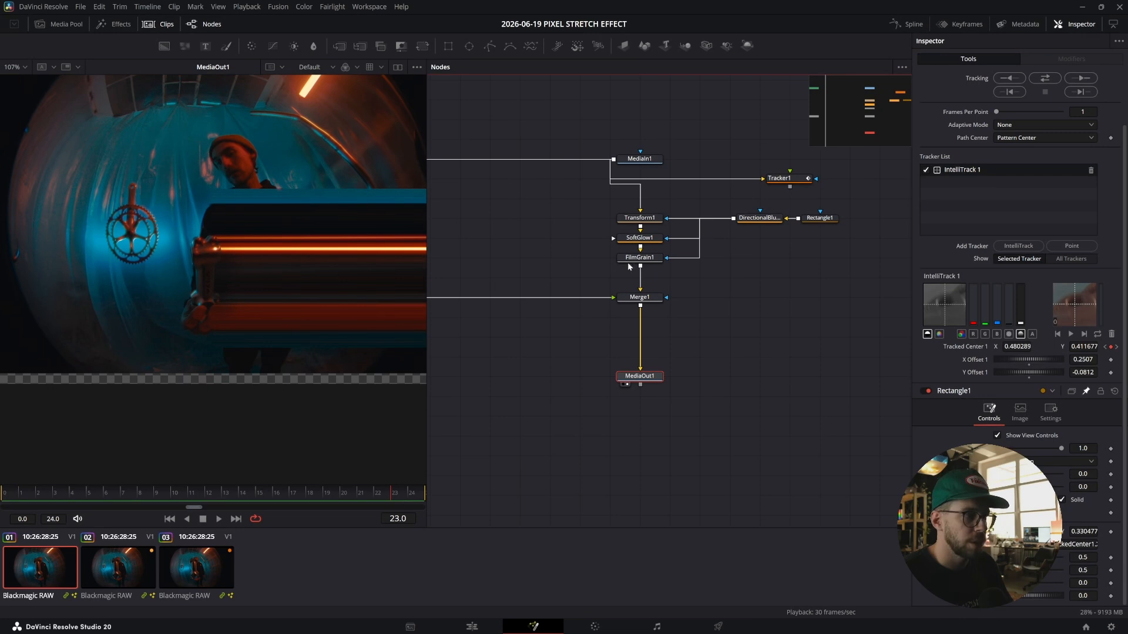
pyautogui.scroll(-2, 659, 264)
pyautogui.scroll(2, 670, 250)
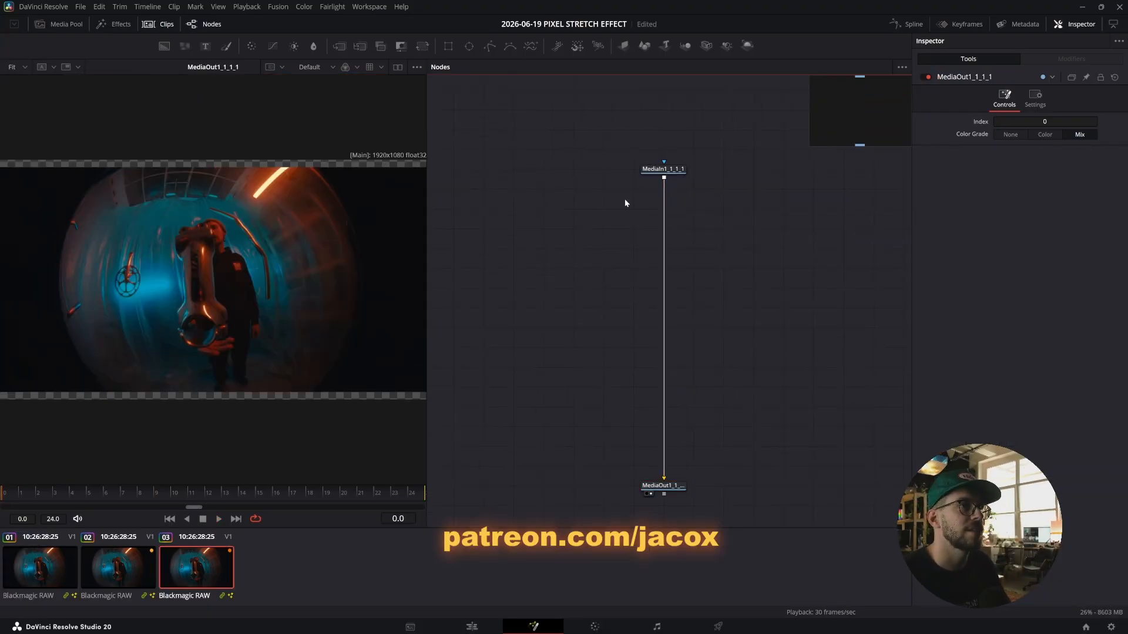
# On the third clip, insert the JACOX - PIXEL STRETCH - V6 macro between MediaIn and MediaOut.
pyautogui.click(662, 169)
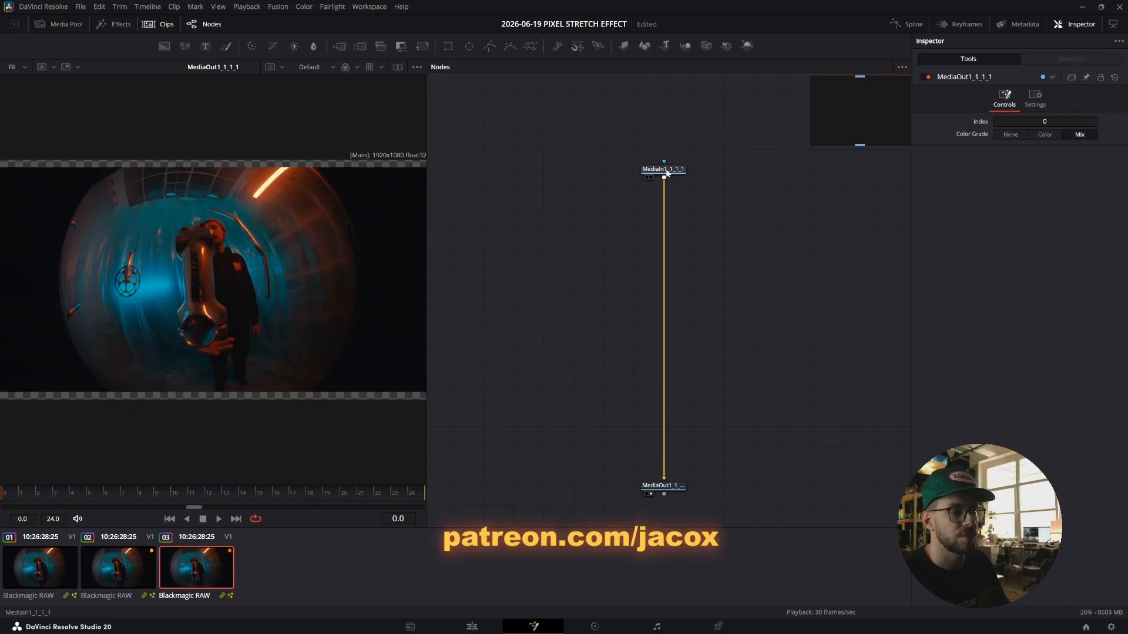
pyautogui.hotkey('shift', 'space')
pyautogui.write('trac')
pyautogui.press('BackSpace')
pyautogui.press('BackSpace')
pyautogui.press('BackSpace')
pyautogui.press('BackSpace')
pyautogui.write('jacox')
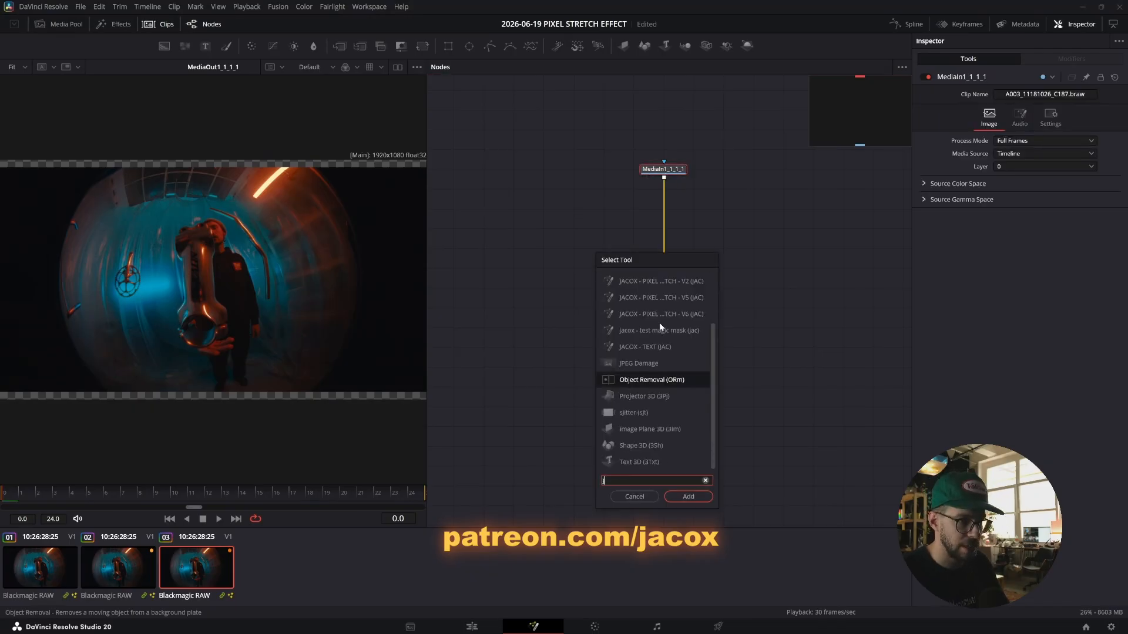
pyautogui.press('BackSpace')
pyautogui.press('BackSpace')
pyautogui.press('BackSpace')
pyautogui.press('BackSpace')
pyautogui.press('BackSpace')
pyautogui.write('pixel')
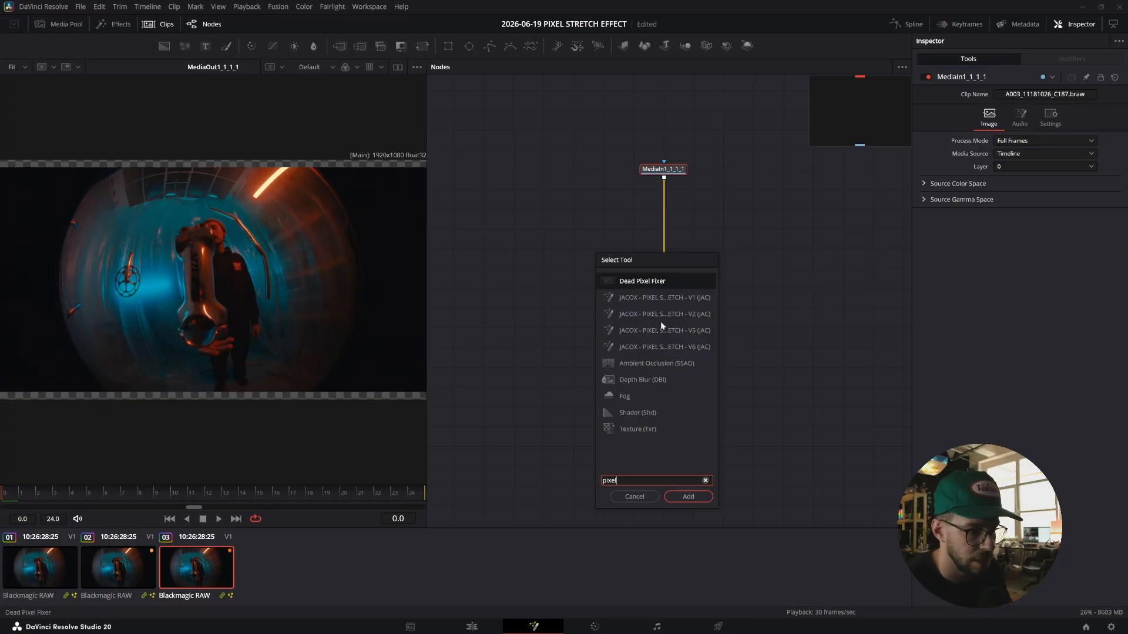
pyautogui.press('Down')
pyautogui.press('Down')
pyautogui.press('Down')
pyautogui.press('Down')
pyautogui.press('Return')
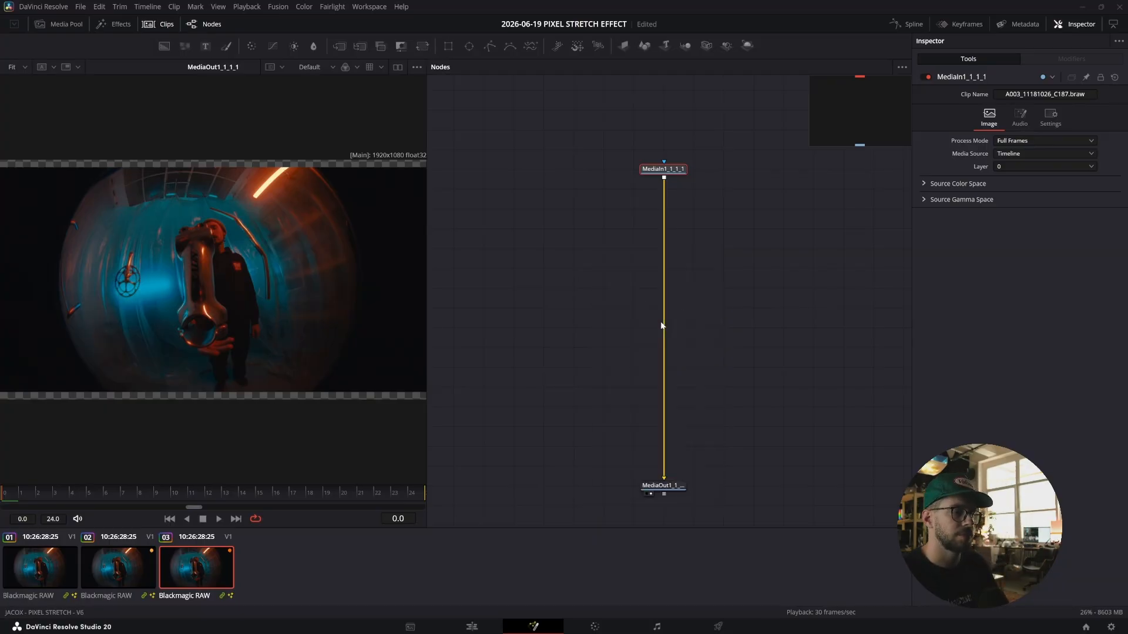
pyautogui.moveTo(664, 189); pyautogui.dragTo(664, 269)
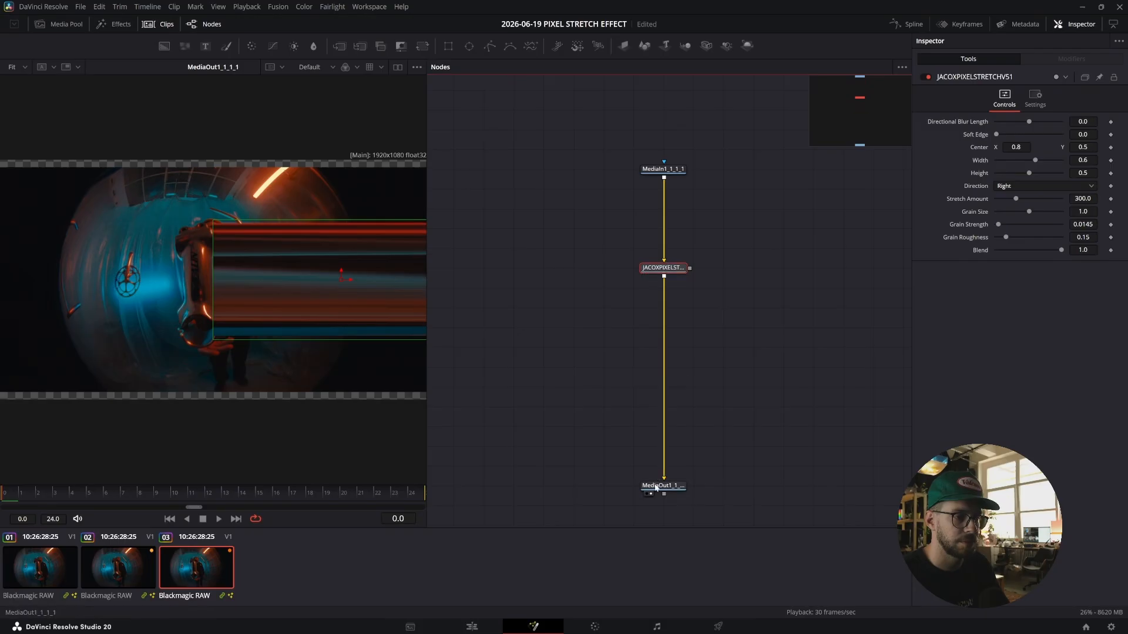
pyautogui.moveTo(658, 486); pyautogui.dragTo(657, 367)
pyautogui.click(671, 274)
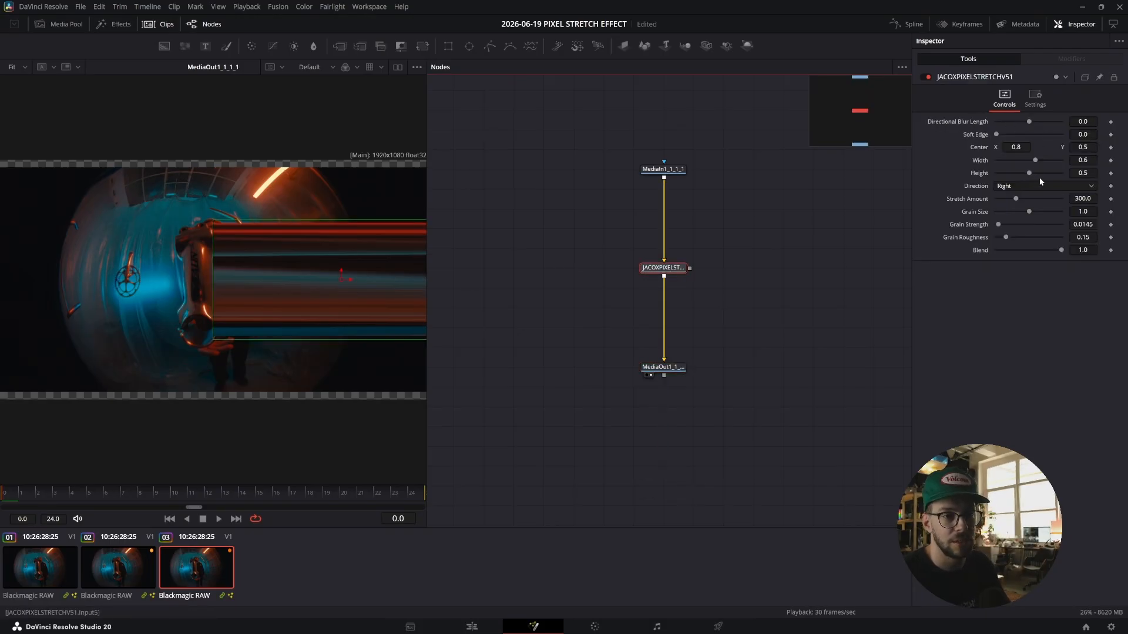
# Set the macro's Direction to Down and move its center to about 0.50, 0.37.
pyautogui.click(1027, 188)
pyautogui.click(1016, 210)
pyautogui.click(1027, 185)
pyautogui.click(1024, 220)
pyautogui.click(1027, 184)
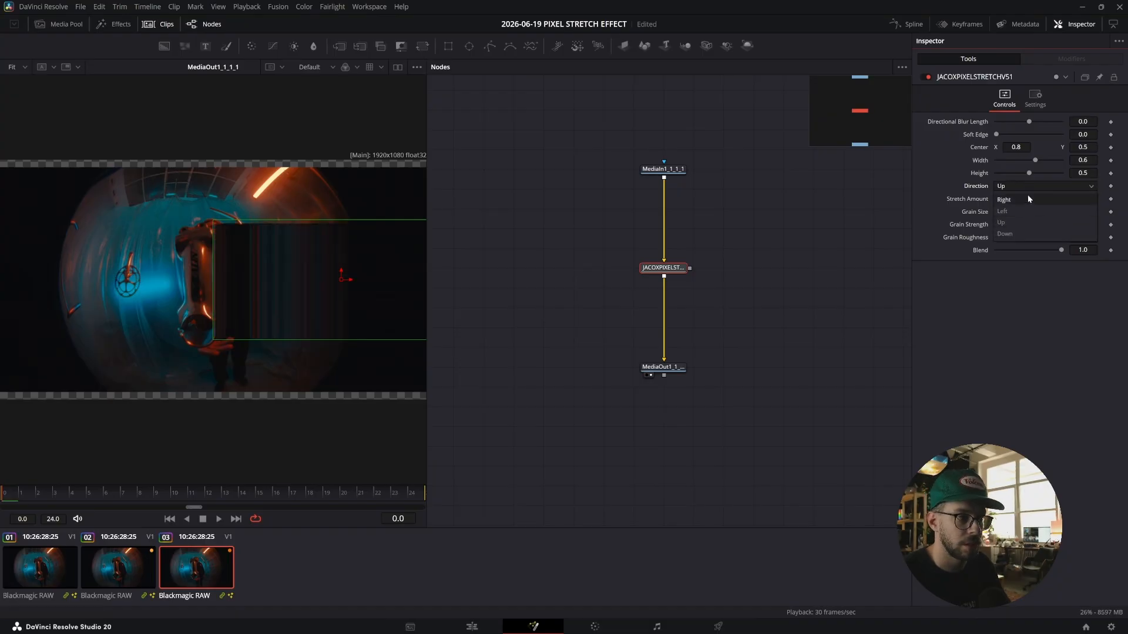
pyautogui.click(1028, 234)
pyautogui.moveTo(342, 281); pyautogui.dragTo(214, 313)
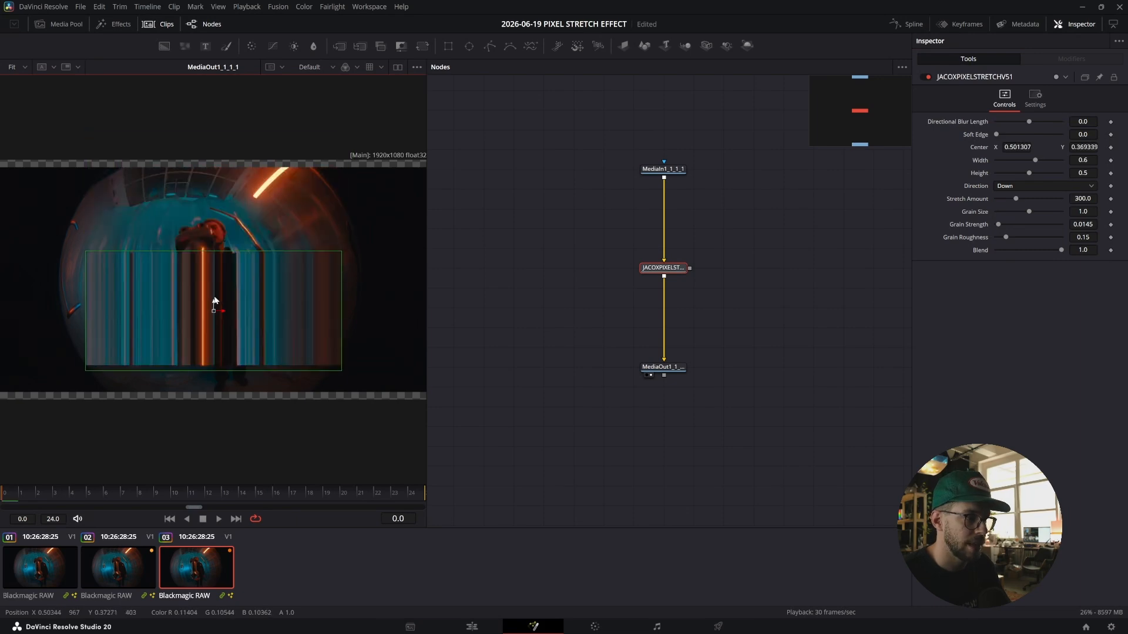
# Set the Direction to Left and move the stretch center to about 0.76, 0.49.
pyautogui.click(1040, 185)
pyautogui.click(1025, 222)
pyautogui.moveTo(214, 311); pyautogui.dragTo(216, 185)
pyautogui.moveTo(216, 187); pyautogui.dragTo(322, 281)
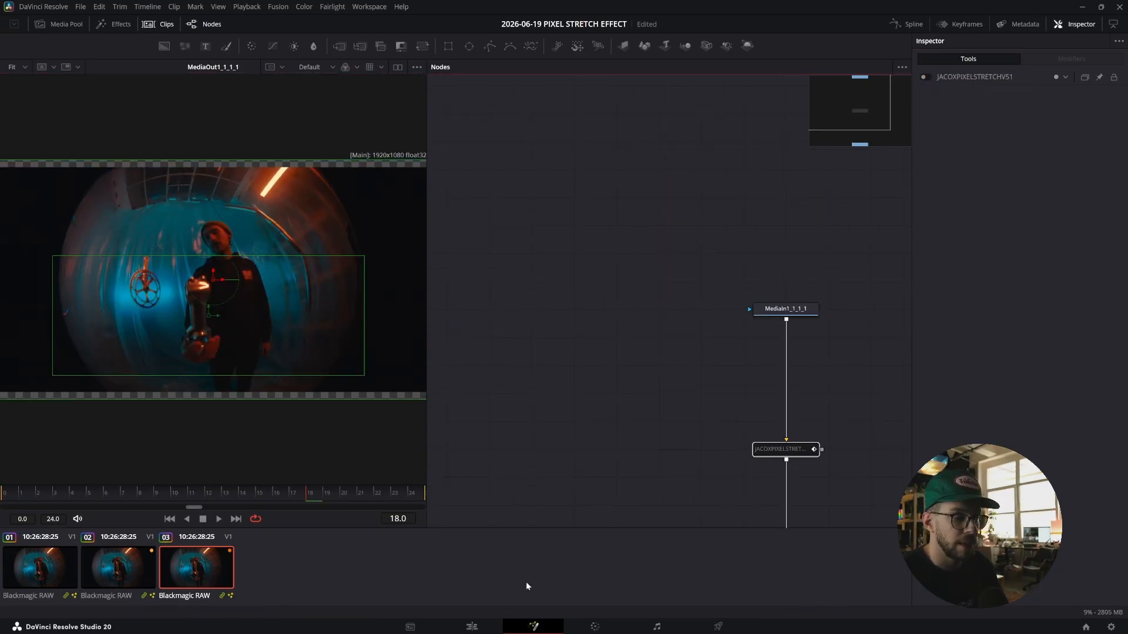
# On the Edit page, apply the JACOX - PIXEL STRETCH - V6 effect to the third timeline clip.
pyautogui.hotkey('shift', '4')
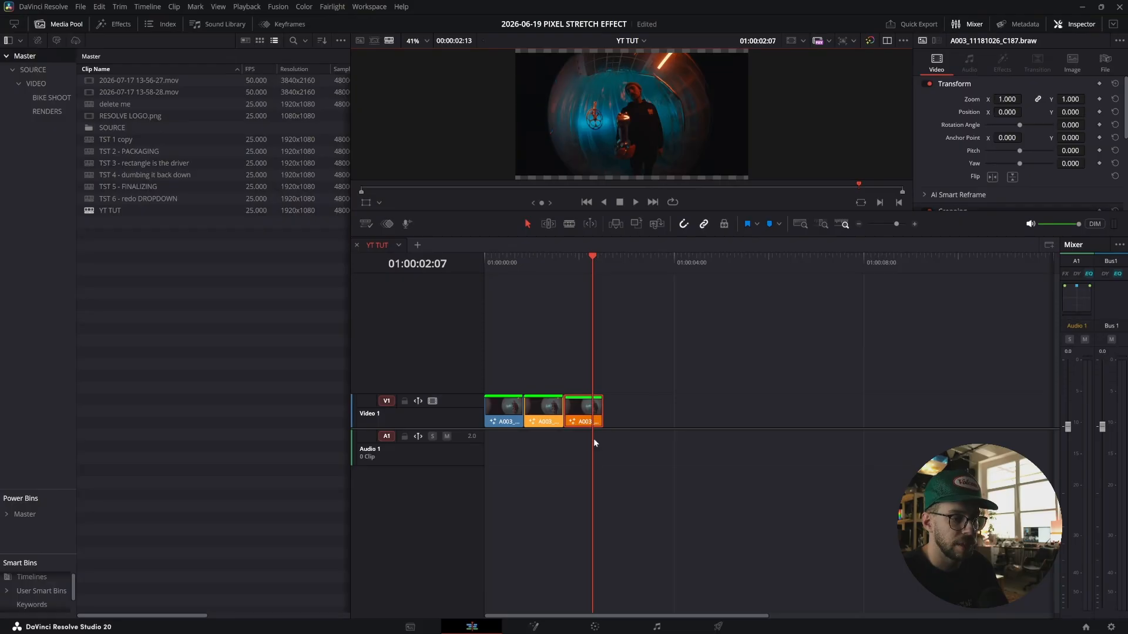
pyautogui.click(585, 416)
pyautogui.hotkey('shift', 'space')
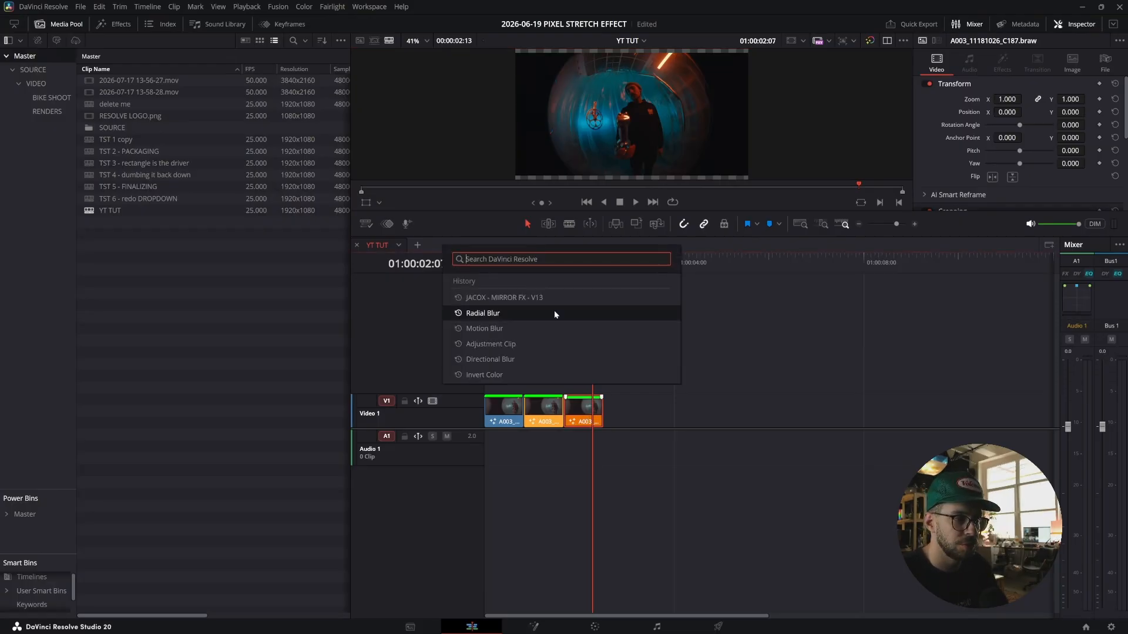
pyautogui.write('pixel')
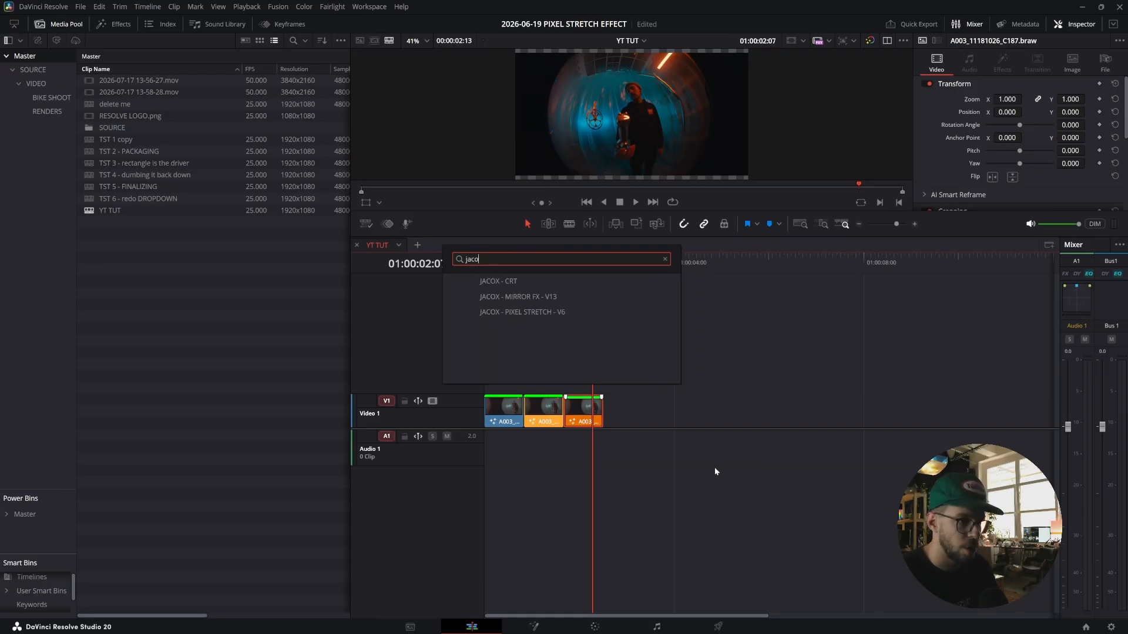
pyautogui.click(539, 313)
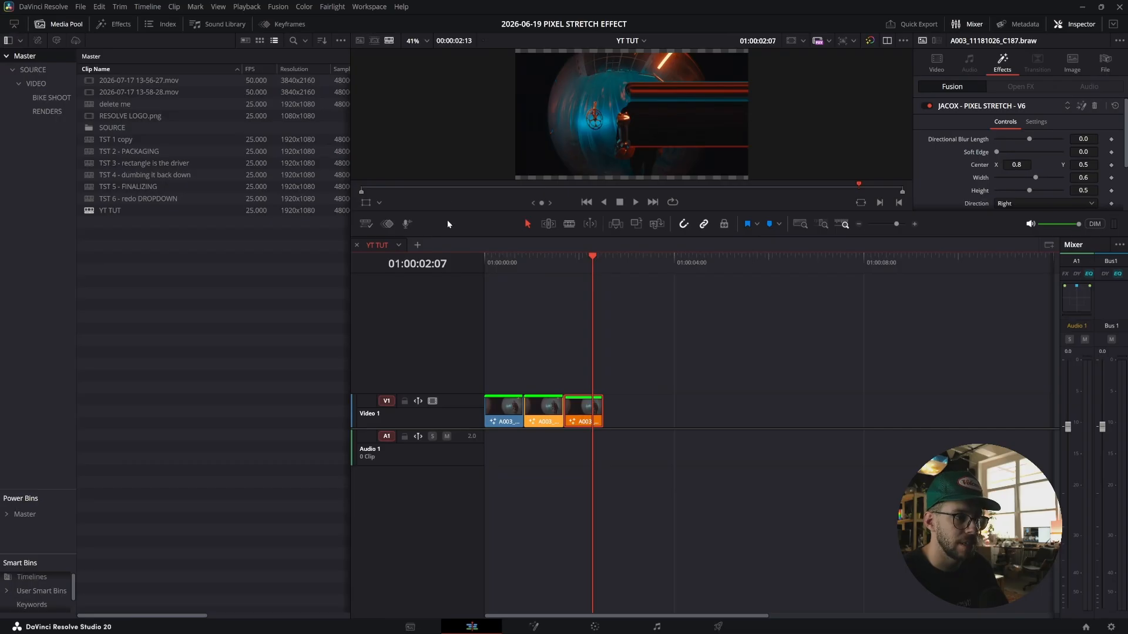
# Enlarge the viewer and switch its overlay to the Open FX Overlay.
pyautogui.moveTo(460, 212); pyautogui.dragTo(437, 367)
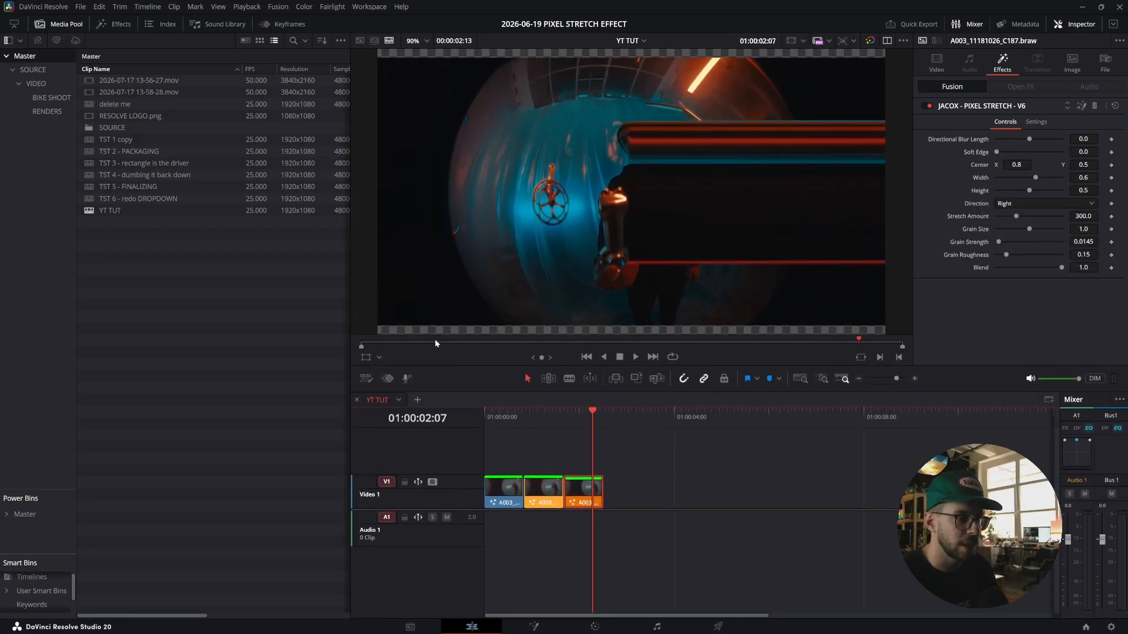
pyautogui.click(372, 356)
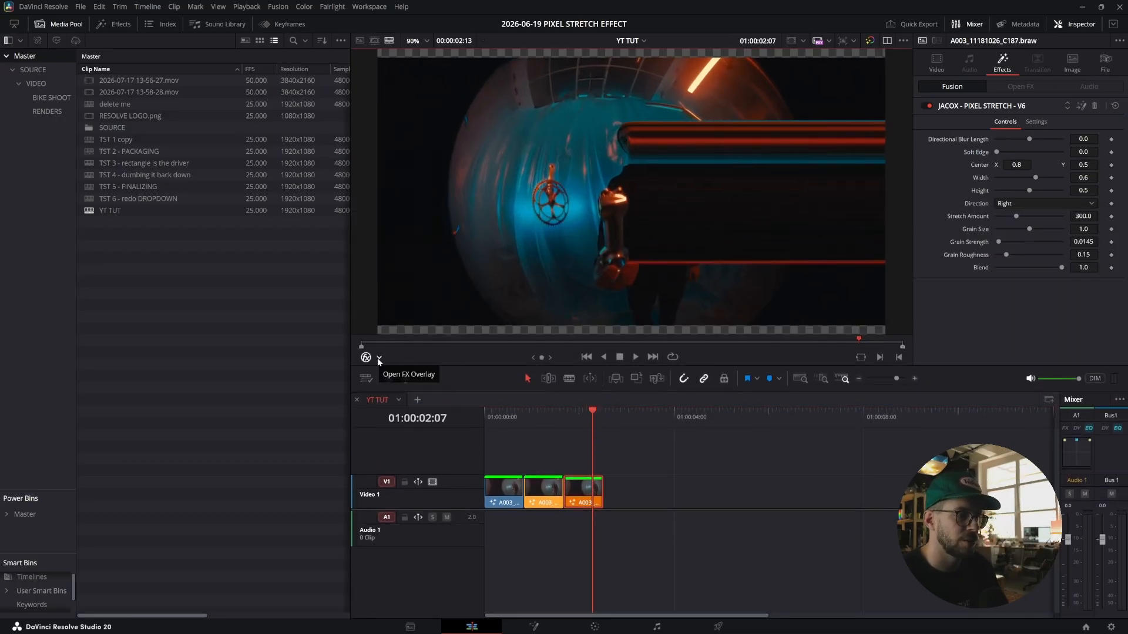
pyautogui.click(379, 359)
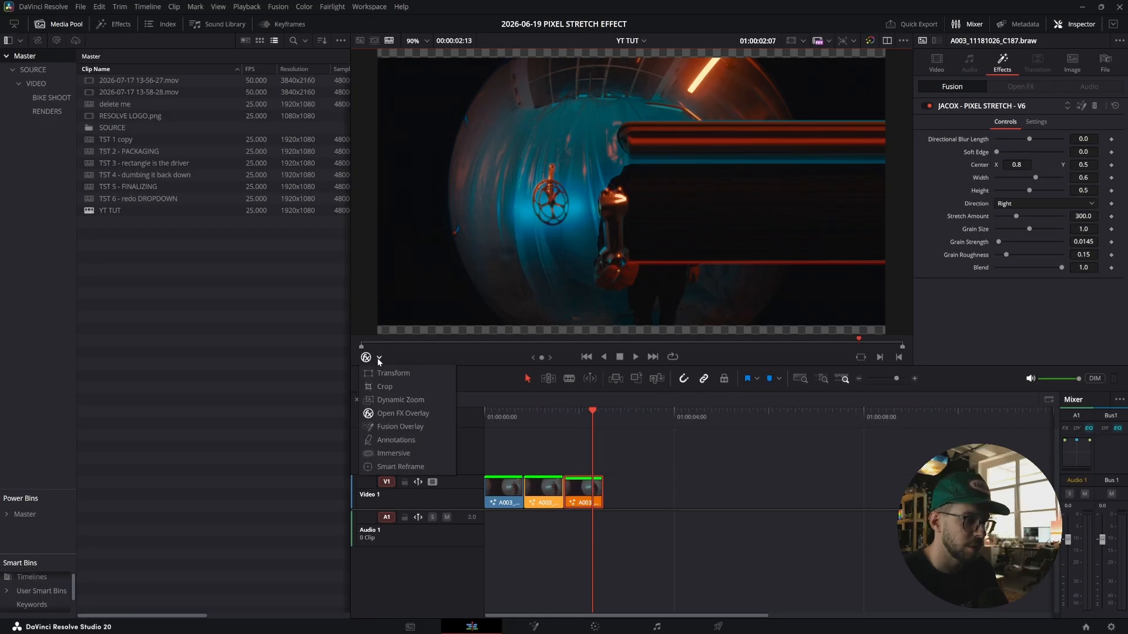
pyautogui.click(420, 427)
# Move the stretch center to about 0.82, 0.49 and set Directional Blur Length to about -0.009.
pyautogui.moveTo(786, 188)
pyautogui.mouseDown()
pyautogui.moveTo(830, 214)
pyautogui.moveTo(846, 246)
pyautogui.moveTo(783, 197)
pyautogui.moveTo(795, 201)
pyautogui.mouseUp()
pyautogui.moveTo(1083, 165); pyautogui.dragTo(1096, 165)
pyautogui.moveTo(1030, 141); pyautogui.dragTo(1011, 144)
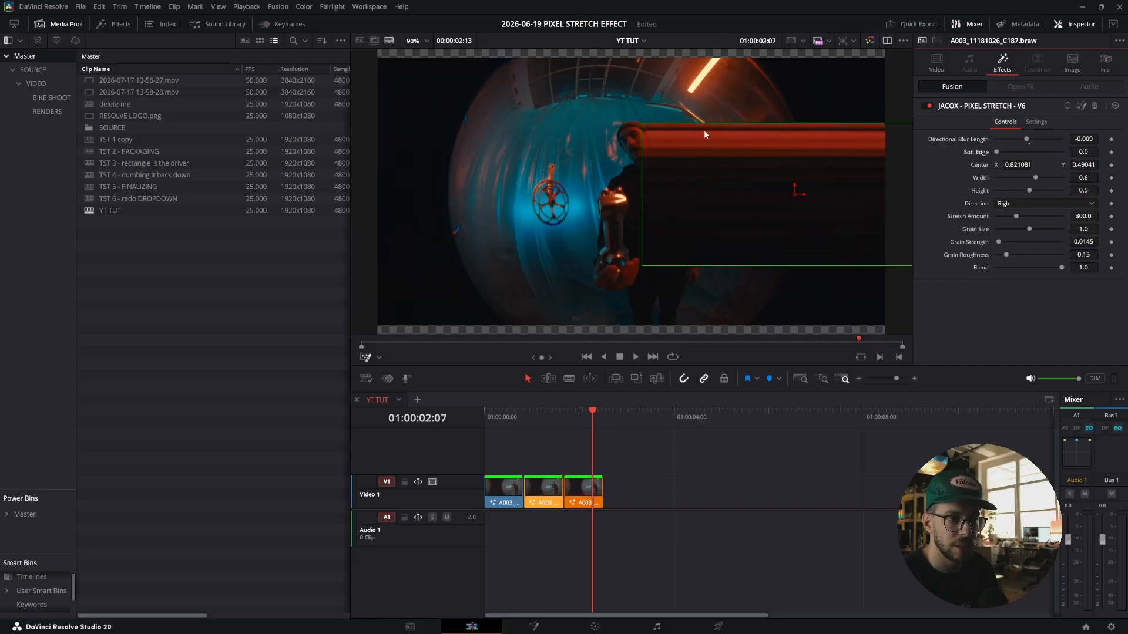
# Lower the Stretch Amount to about 260.6 and play back the clip from earlier in the timeline.
pyautogui.scroll(1, 729, 188)
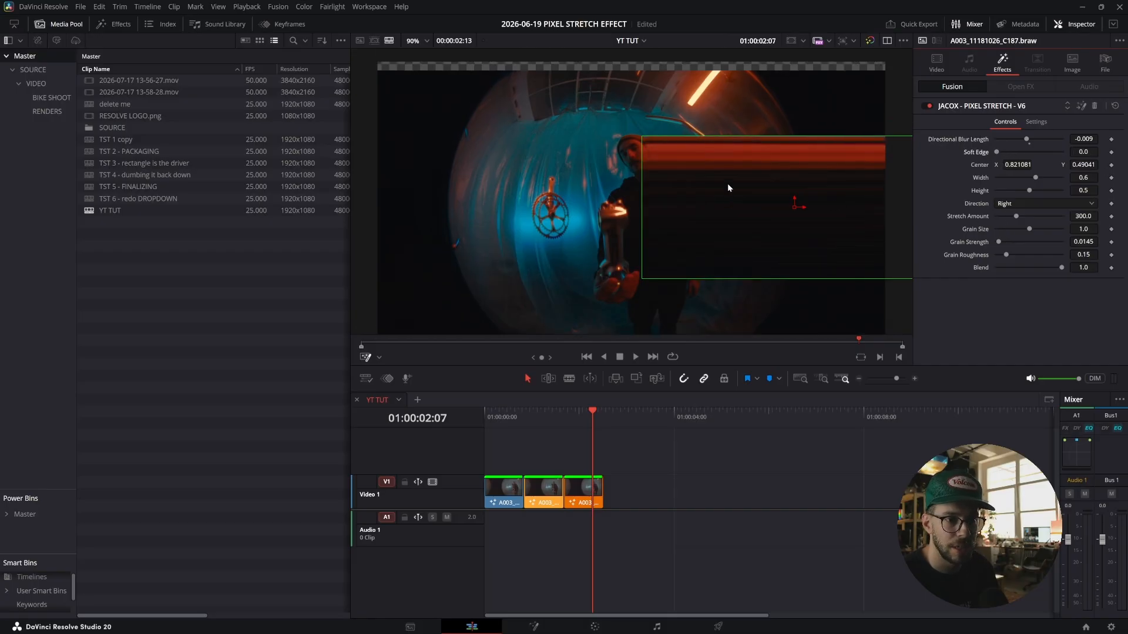
pyautogui.moveTo(1029, 217)
pyautogui.mouseDown()
pyautogui.moveTo(1063, 216)
pyautogui.moveTo(994, 216)
pyautogui.moveTo(1027, 231)
pyautogui.mouseUp()
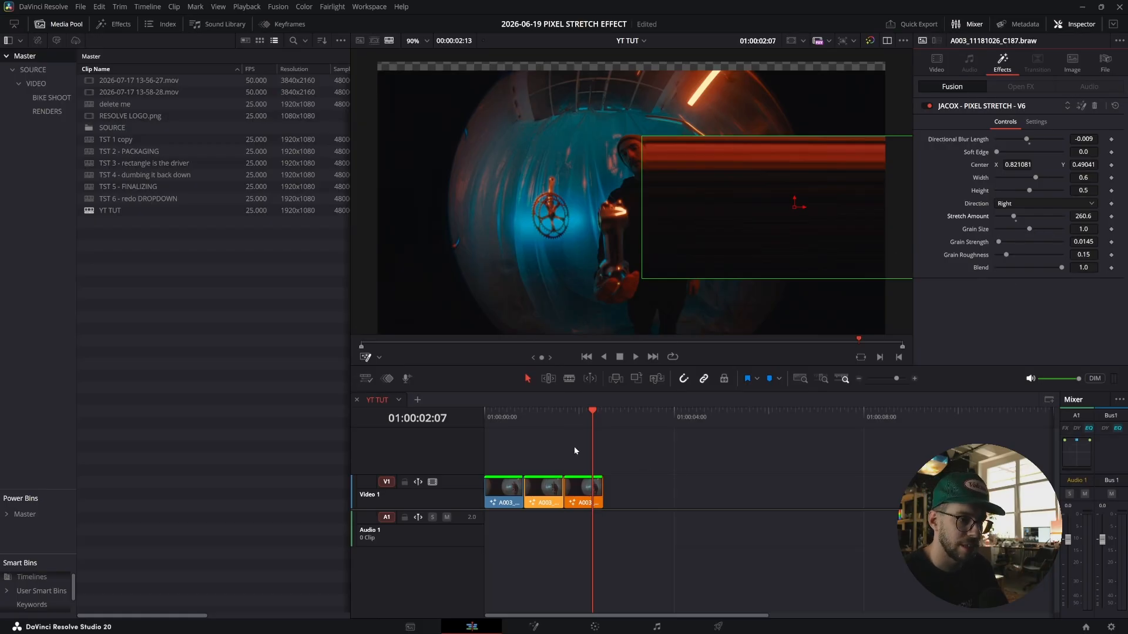
pyautogui.click(585, 418)
pyautogui.press('Up')
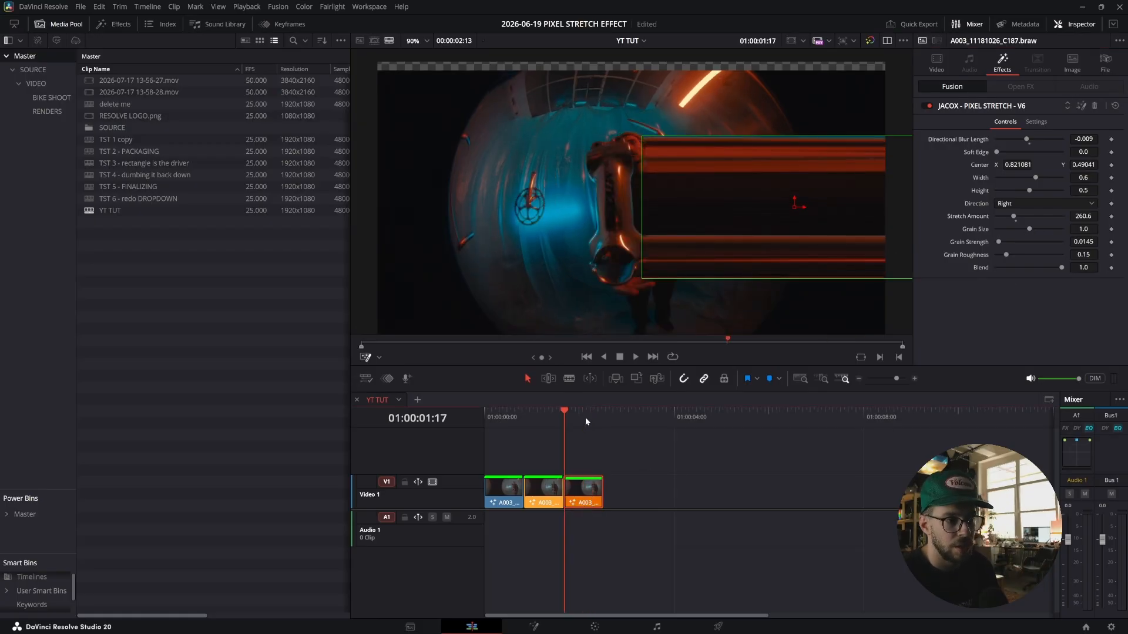
pyautogui.press('space')
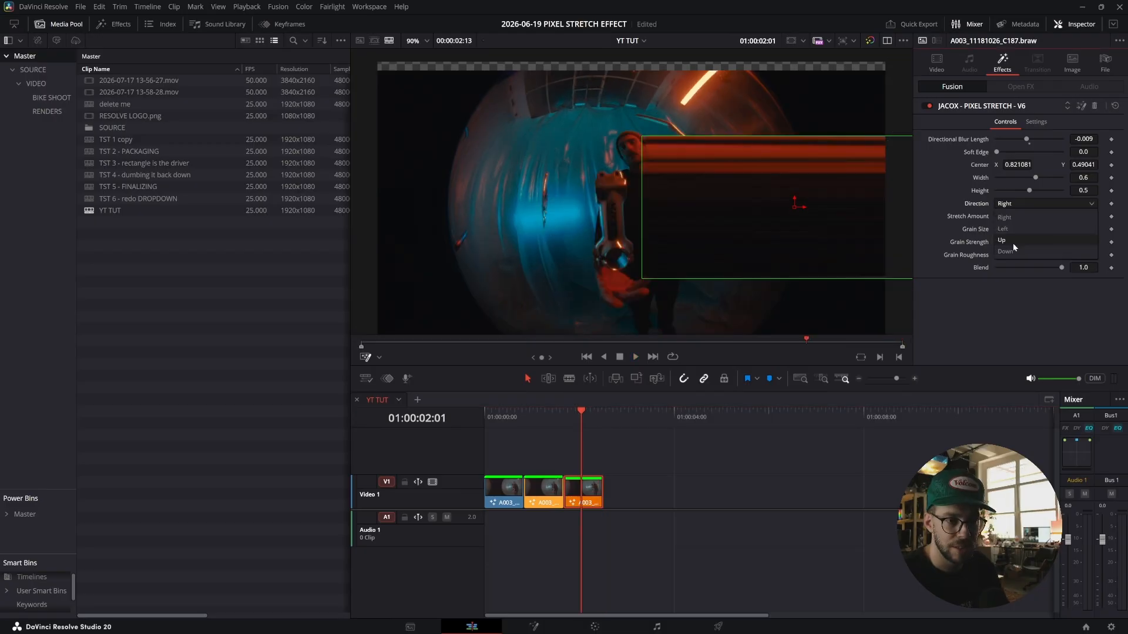
# Set the Direction to Left and move the stretch rectangle to about 0.16, 0.44 with height about 0.36.
pyautogui.click(1025, 228)
pyautogui.moveTo(795, 208); pyautogui.dragTo(462, 227)
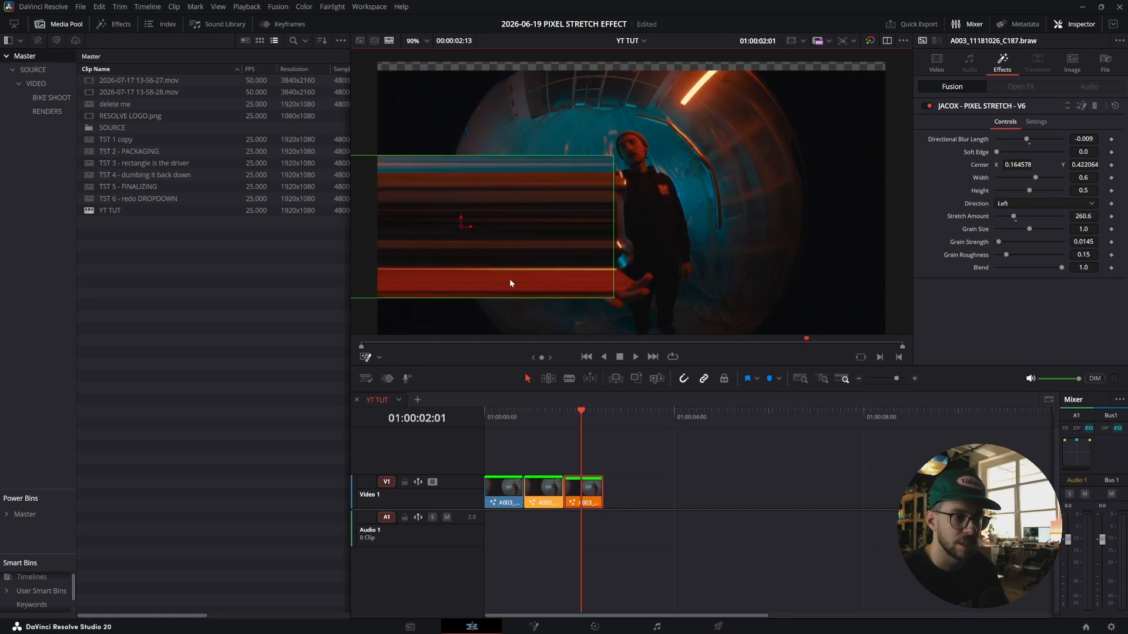
pyautogui.moveTo(506, 297); pyautogui.dragTo(508, 277)
pyautogui.moveTo(461, 228); pyautogui.dragTo(461, 223)
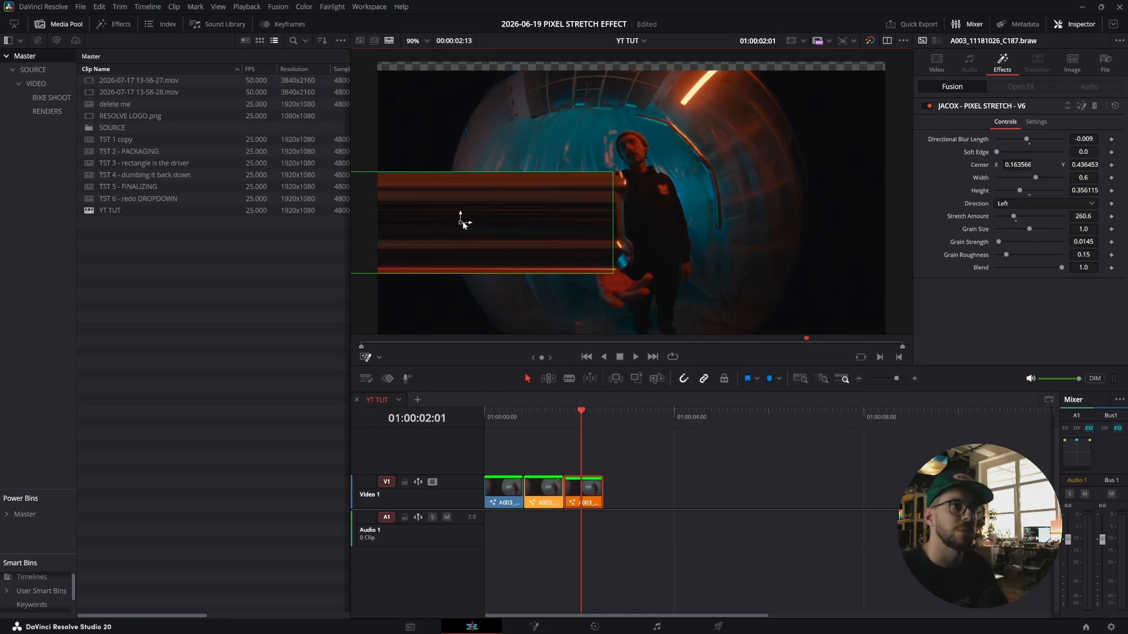
# Open the third clip on the Fusion page and re-enable the bypassed pixel stretch macro node.
pyautogui.click(534, 626)
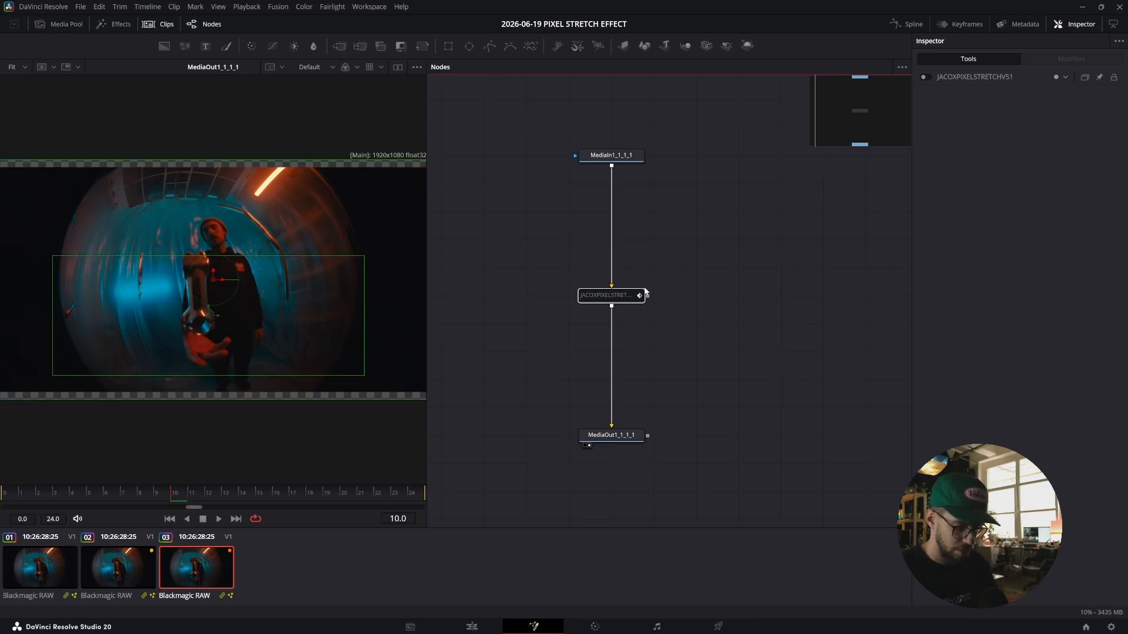
pyautogui.hotkey('ctrl', 'p')
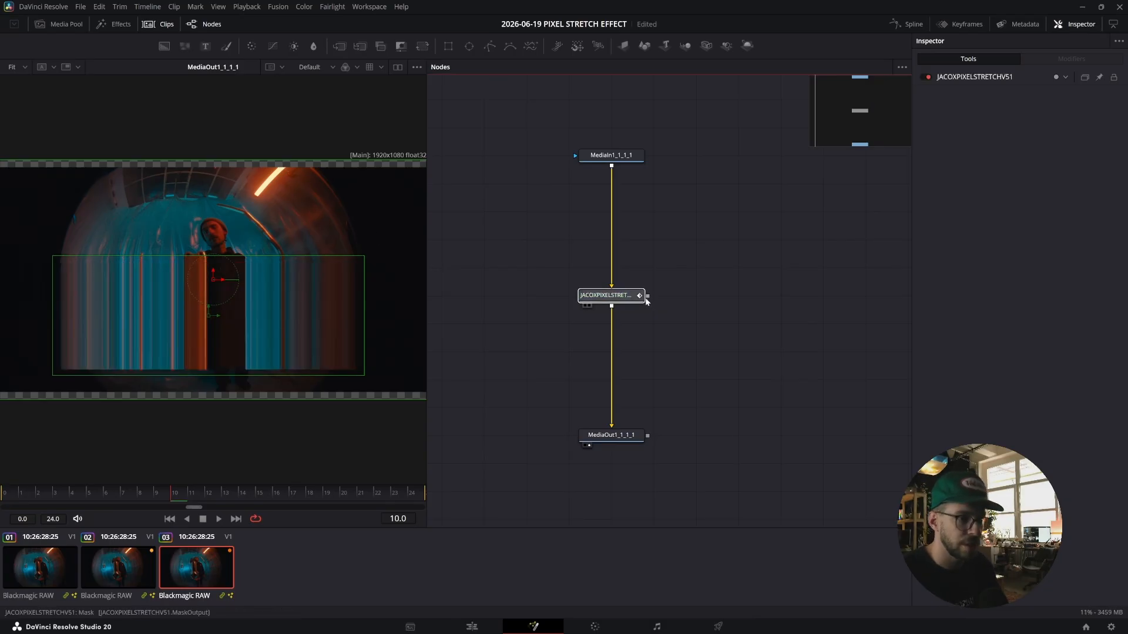
pyautogui.moveTo(647, 296); pyautogui.dragTo(743, 305)
pyautogui.moveTo(721, 384); pyautogui.dragTo(727, 372)
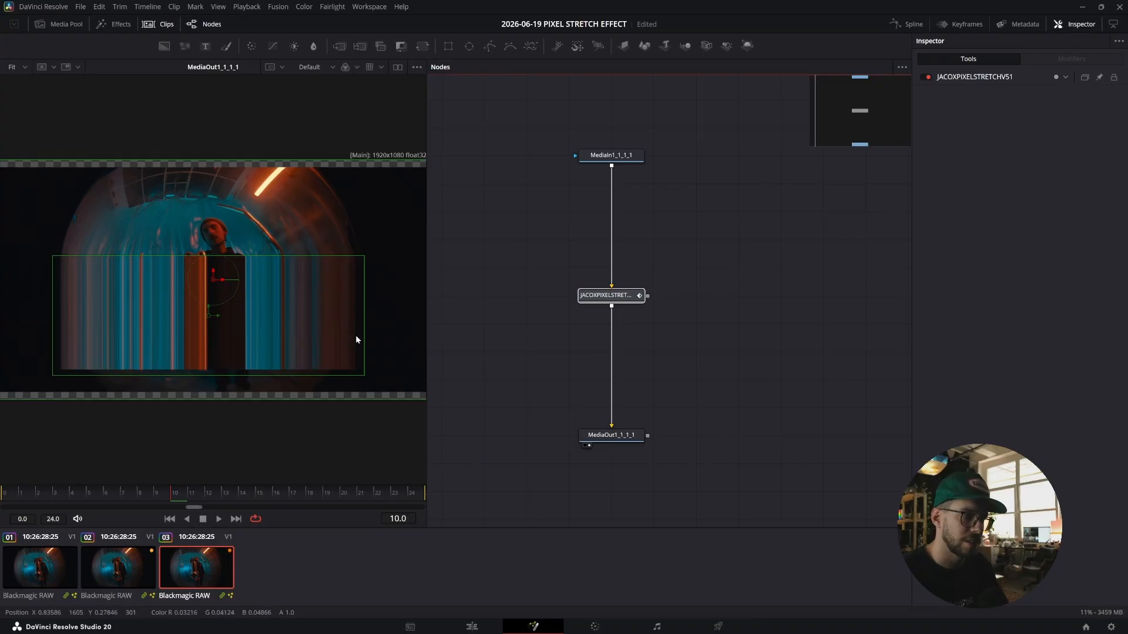